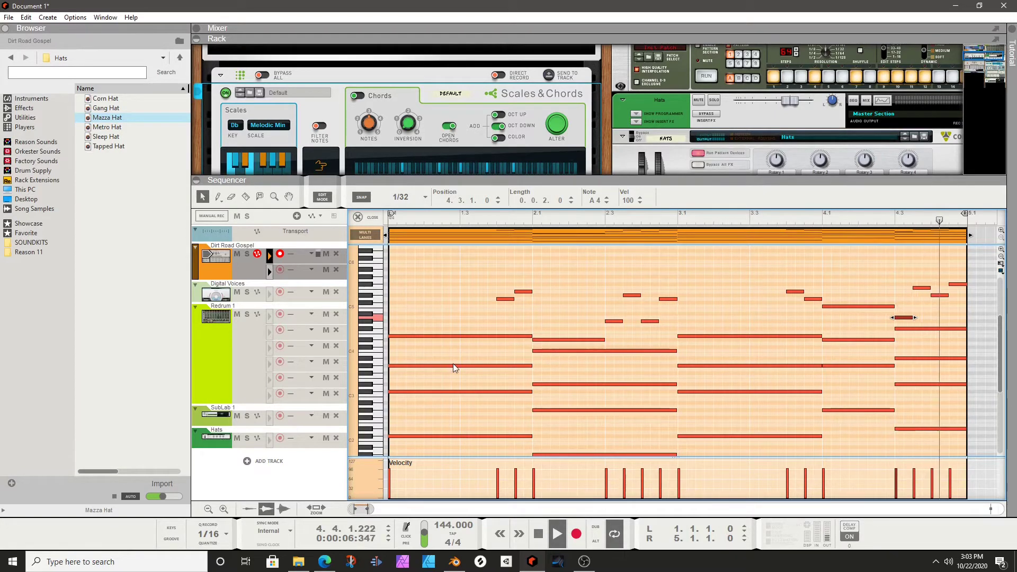
Stop playback and transpose one middle chord note from each of the five chords in the Dirt Road Gospel clip up an octave
{"action": "key", "text": "space"}
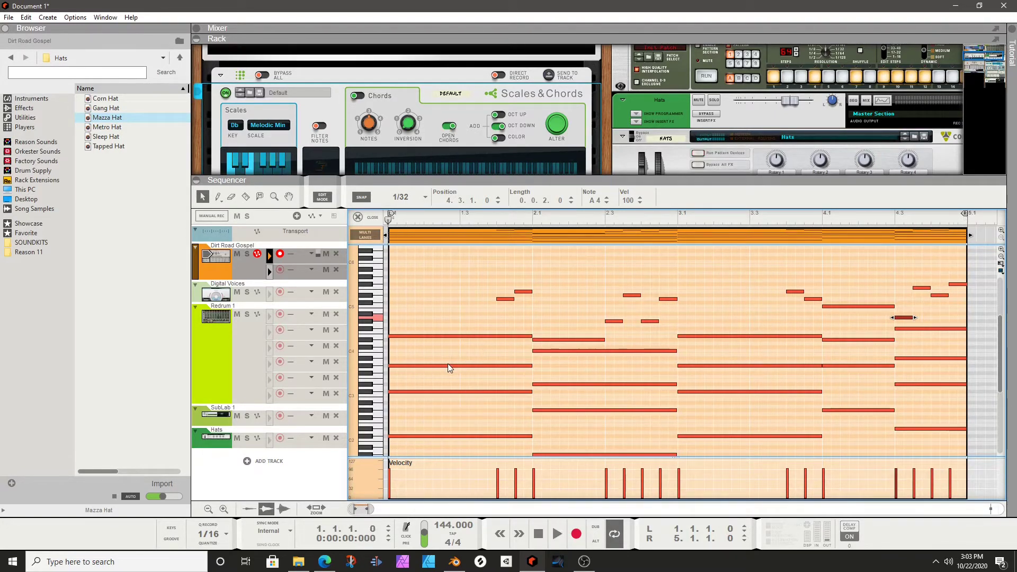
{"action": "left_click", "coordinate": [519, 367]}
{"action": "left_click", "coordinate": [568, 384], "text": "shift"}
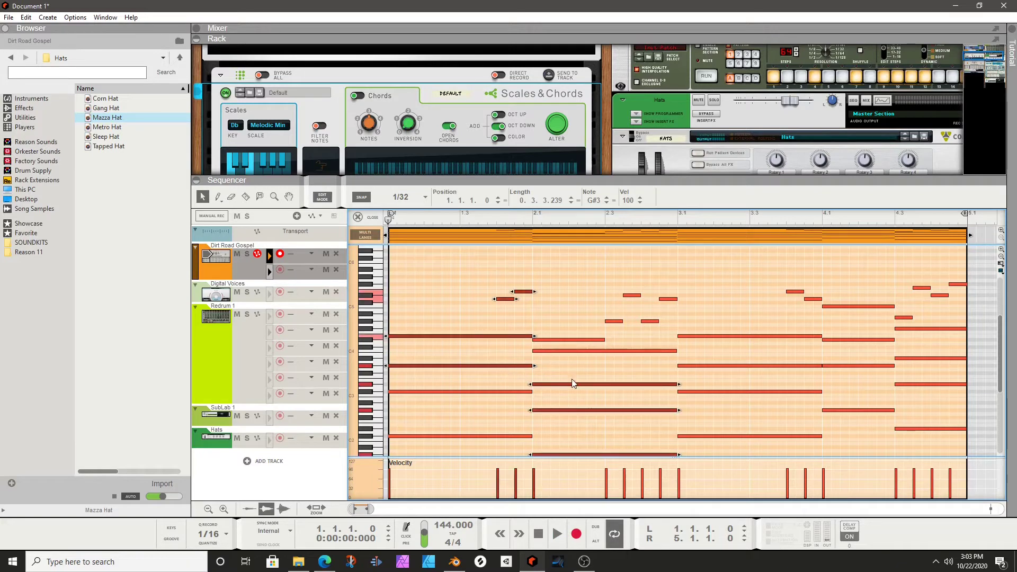
{"action": "left_click", "coordinate": [514, 366]}
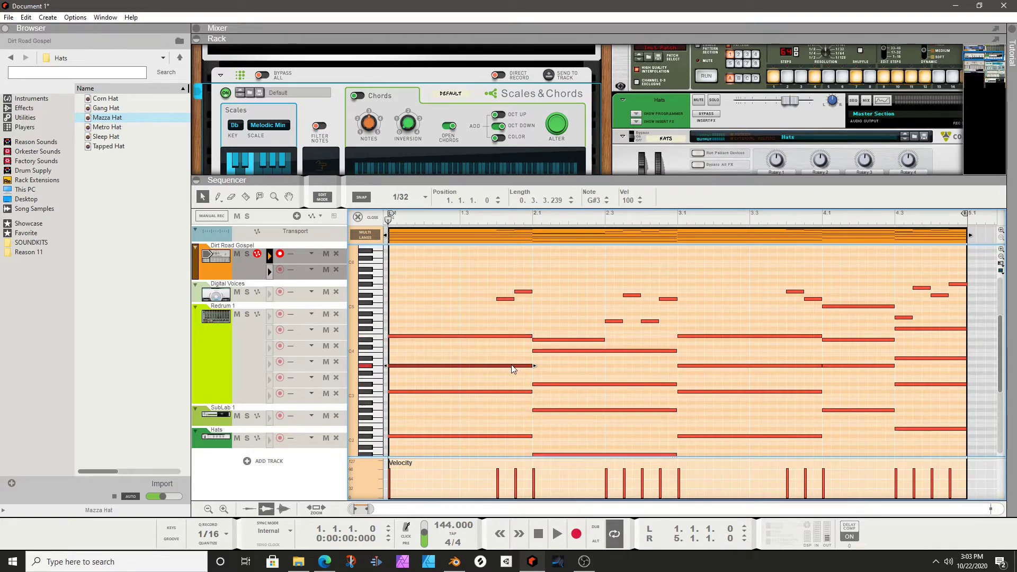
{"action": "left_click", "coordinate": [583, 384], "text": "shift"}
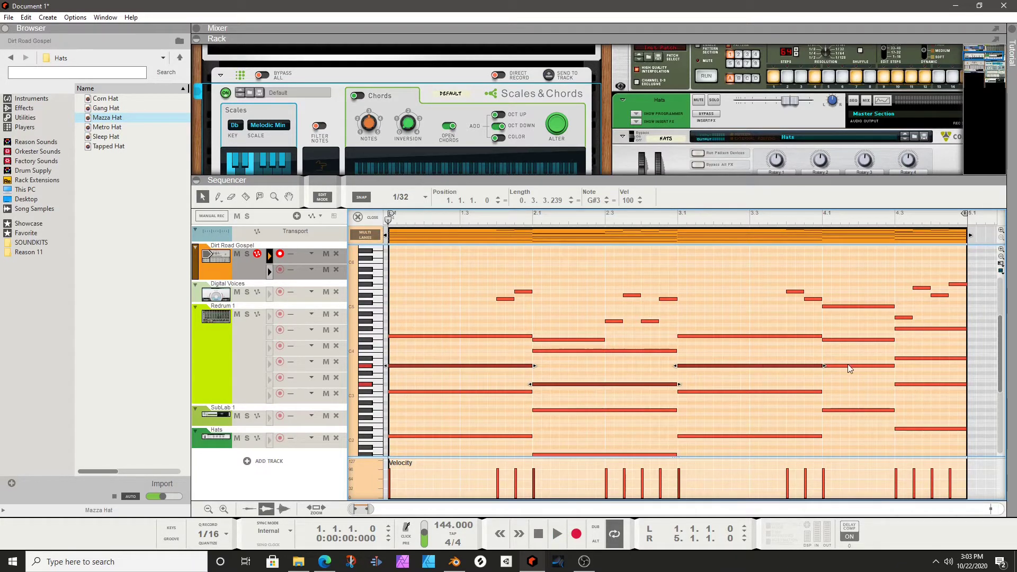
{"action": "left_click", "coordinate": [860, 339], "text": "shift"}
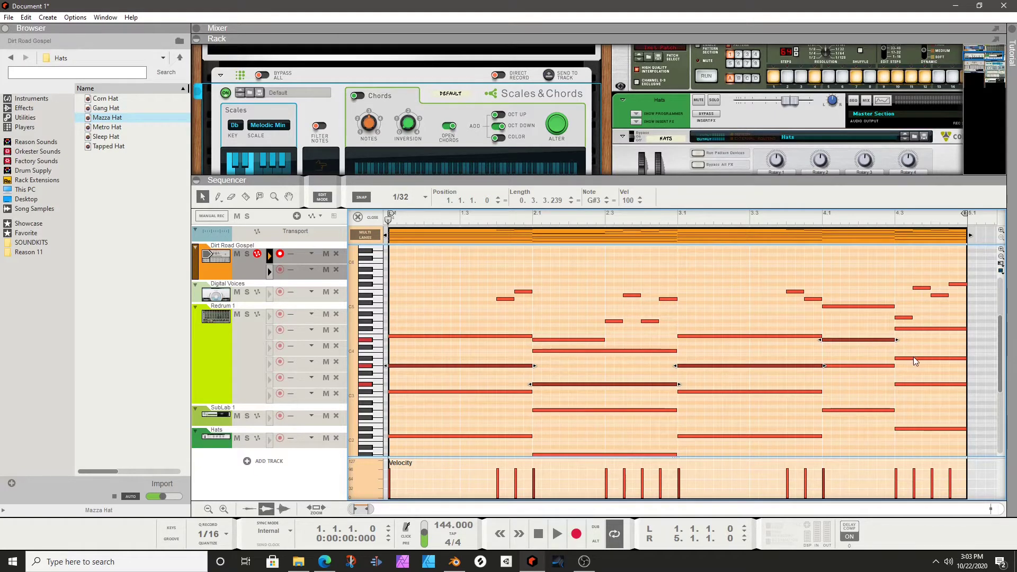
{"action": "left_click", "coordinate": [914, 358], "text": "shift"}
{"action": "key", "text": "shift+Up"}
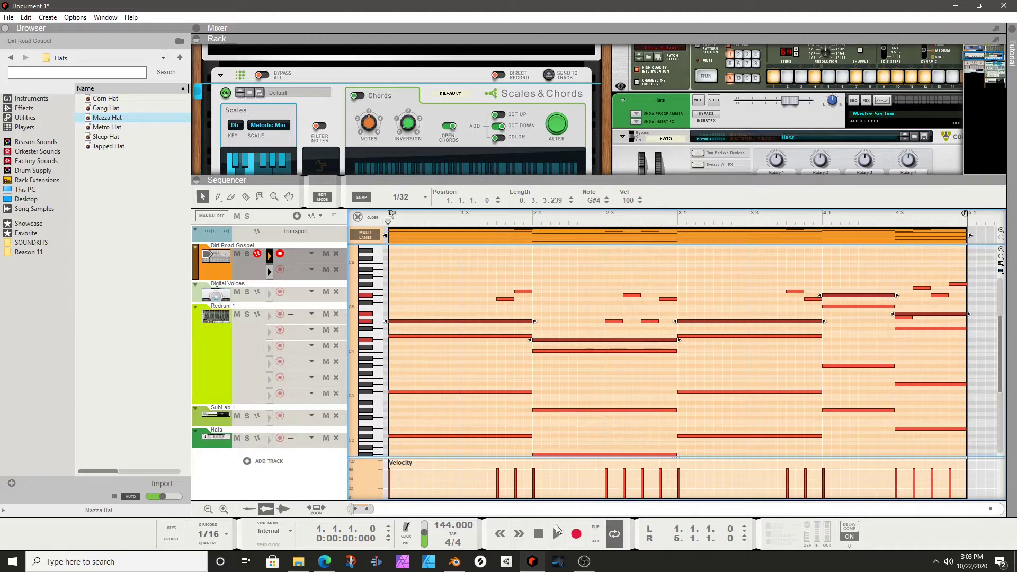
Play back the loop with the edited chords and unfold the HalfTime effect device in the rack
{"action": "key", "text": "space"}
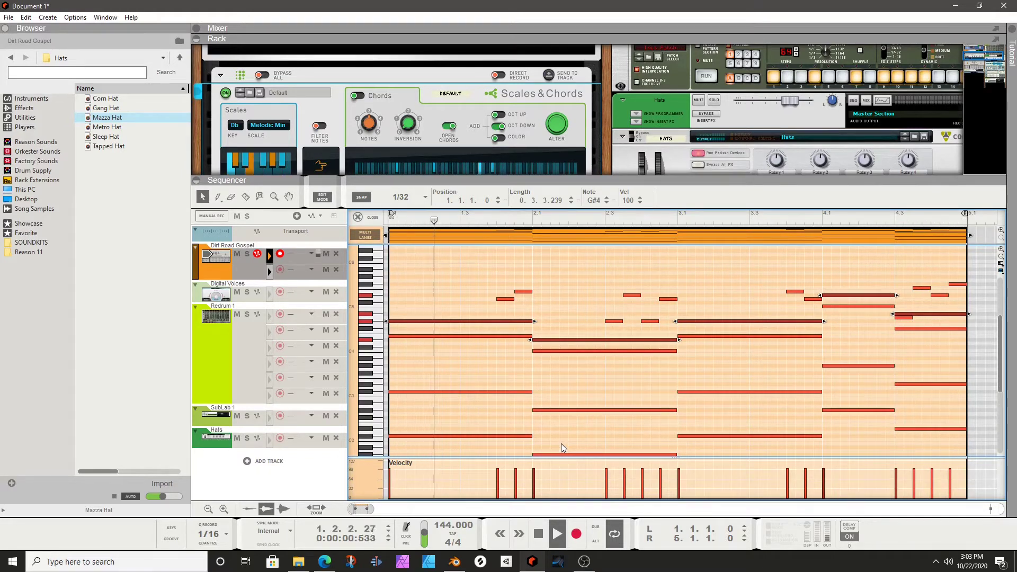
{"action": "left_click", "coordinate": [833, 334]}
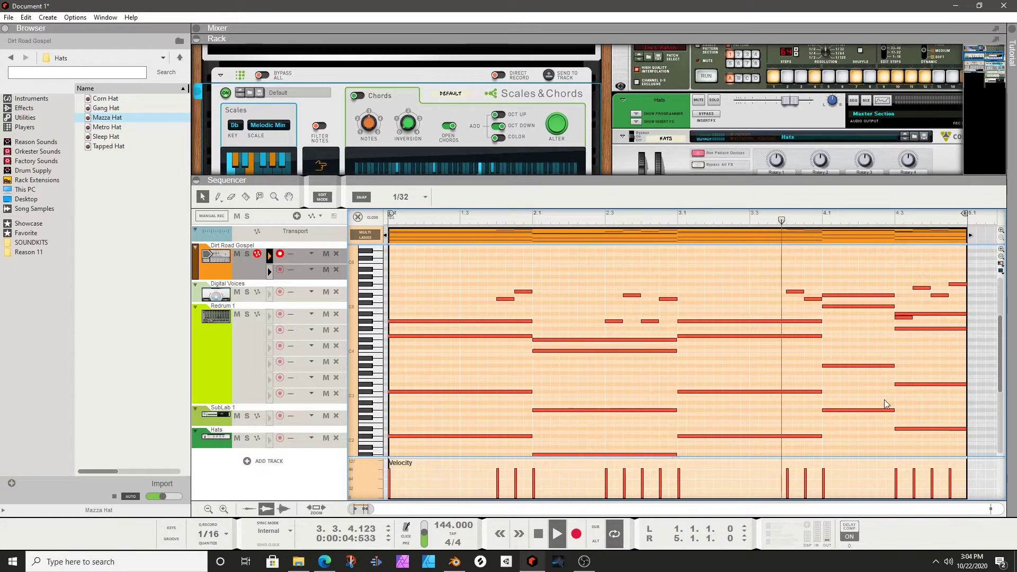
{"action": "scroll", "coordinate": [432, 130], "scroll_direction": "down", "scroll_amount": 3}
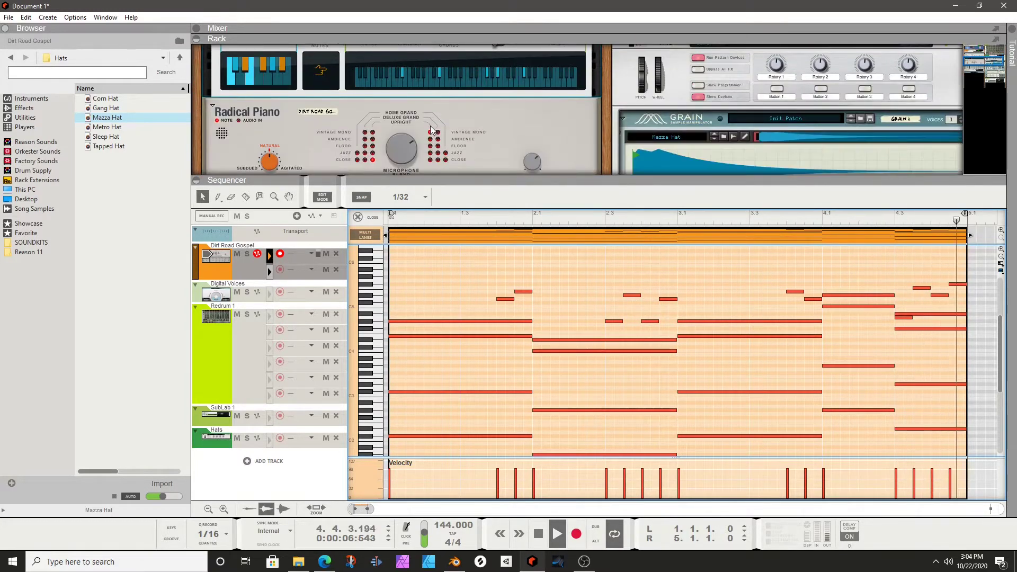
{"action": "scroll", "coordinate": [432, 130], "scroll_direction": "up", "scroll_amount": 3}
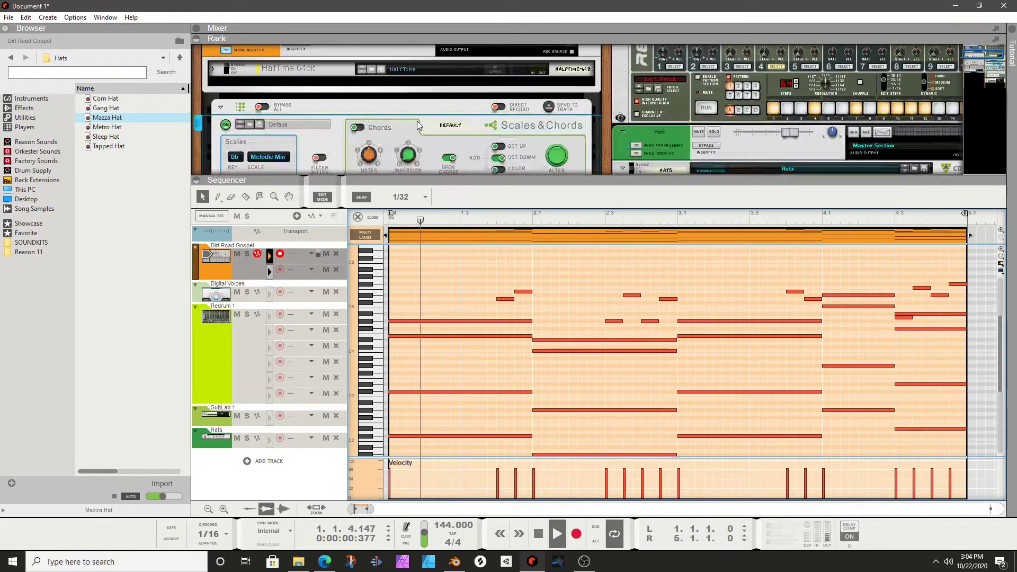
{"action": "left_click", "coordinate": [218, 71]}
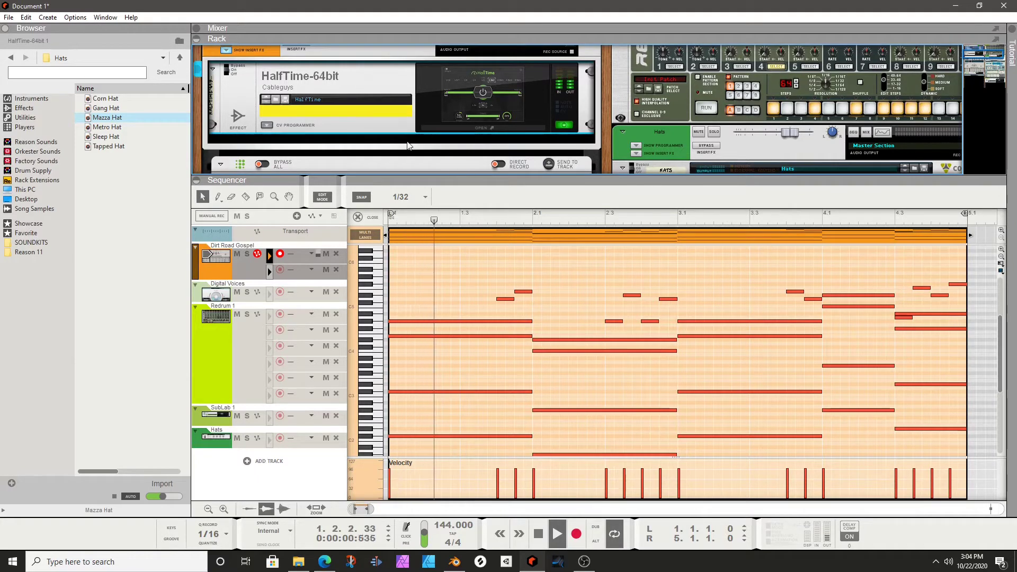
Return to the arrangement and copy the upper Dirt Road Gospel clip onto the Digital Voices track at bar 1
{"action": "left_click", "coordinate": [373, 218]}
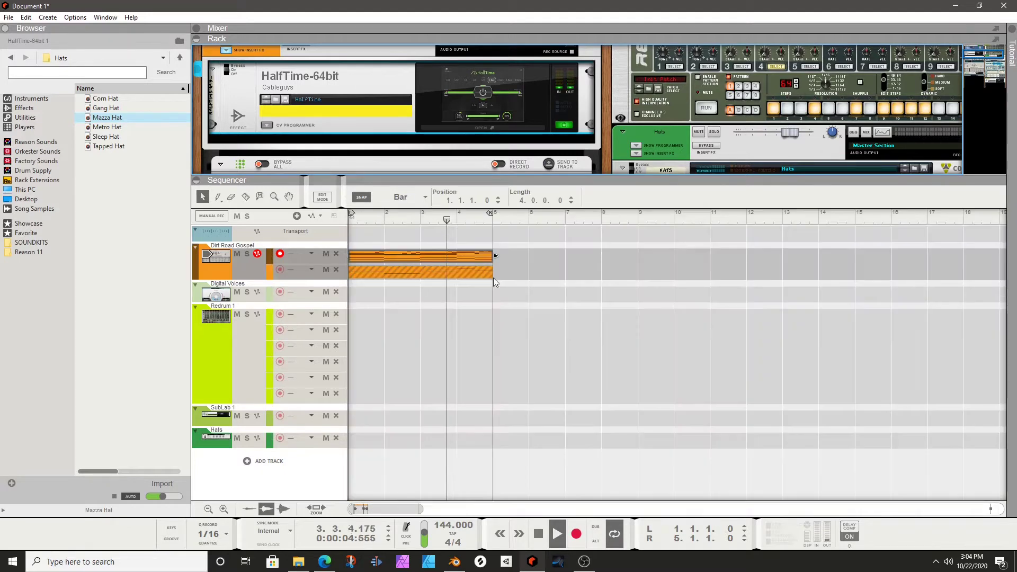
{"action": "left_click", "coordinate": [402, 256]}
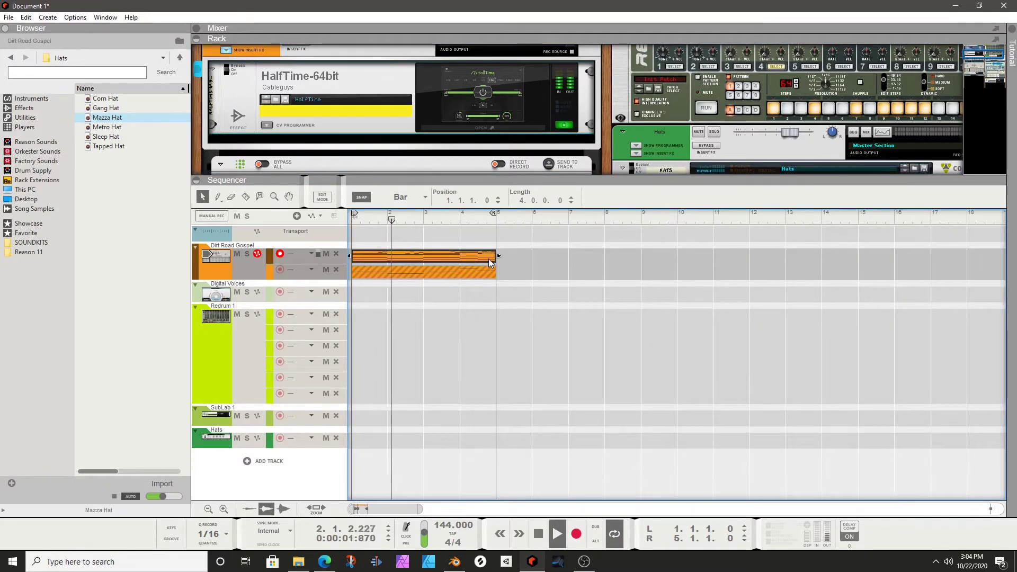
{"action": "key", "text": "ctrl+d"}
{"action": "left_click_drag", "start_coordinate": [525, 256], "coordinate": [385, 298]}
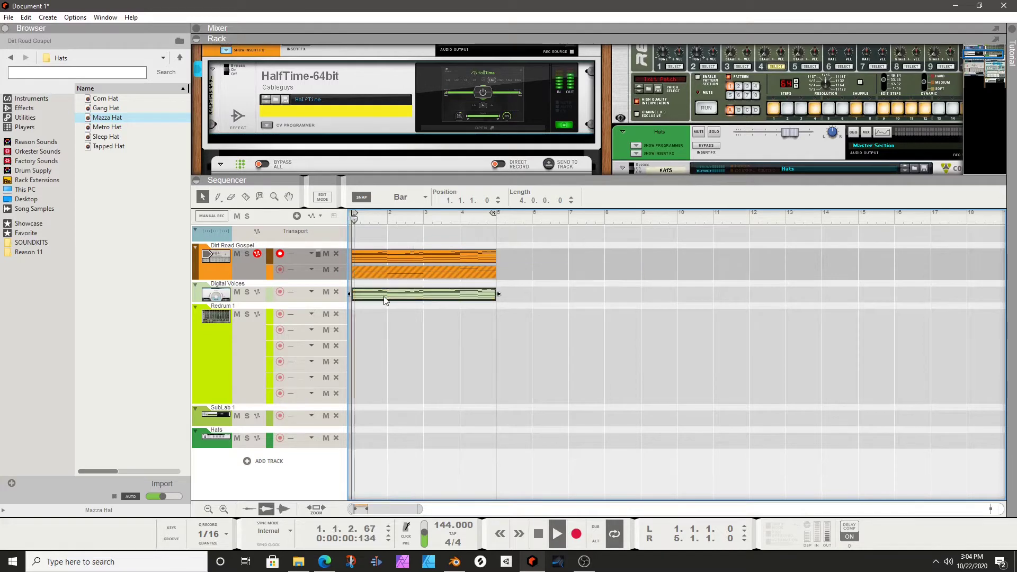
Transpose all notes in the Digital Voices clip up one octave
{"action": "double_click", "coordinate": [385, 297]}
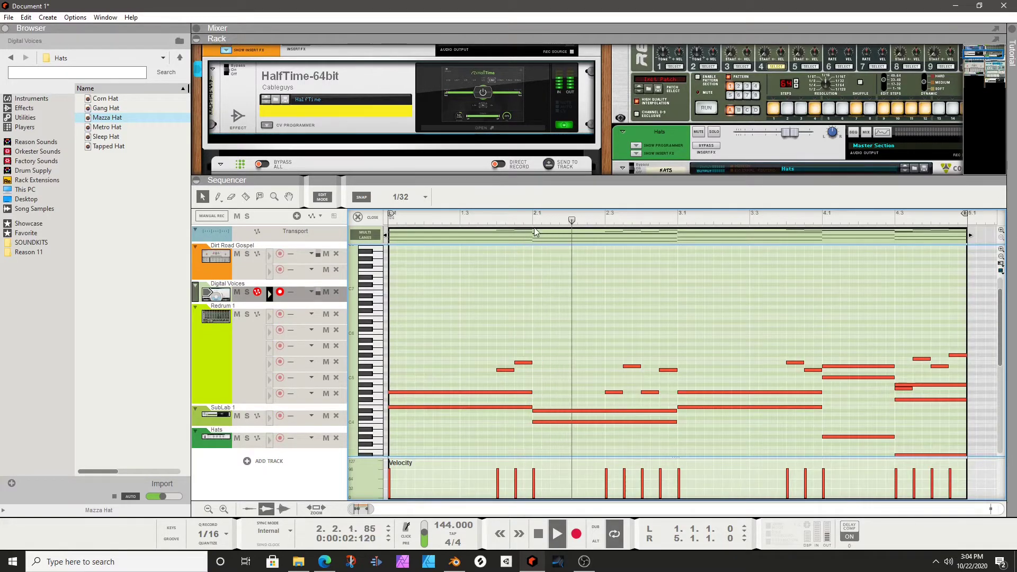
{"action": "scroll", "coordinate": [601, 291], "scroll_direction": "down", "scroll_amount": 4}
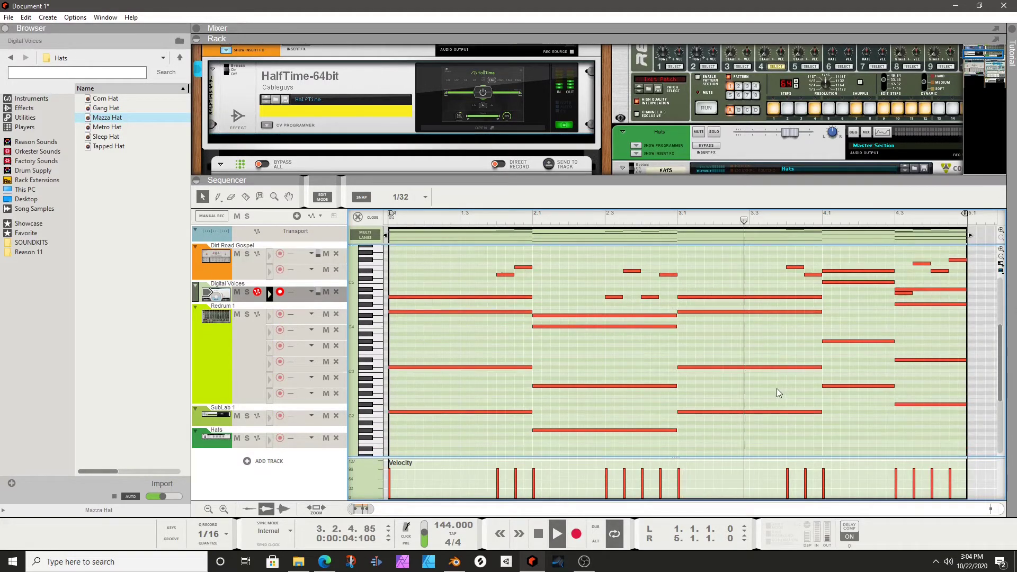
{"action": "key", "text": "ctrl+a"}
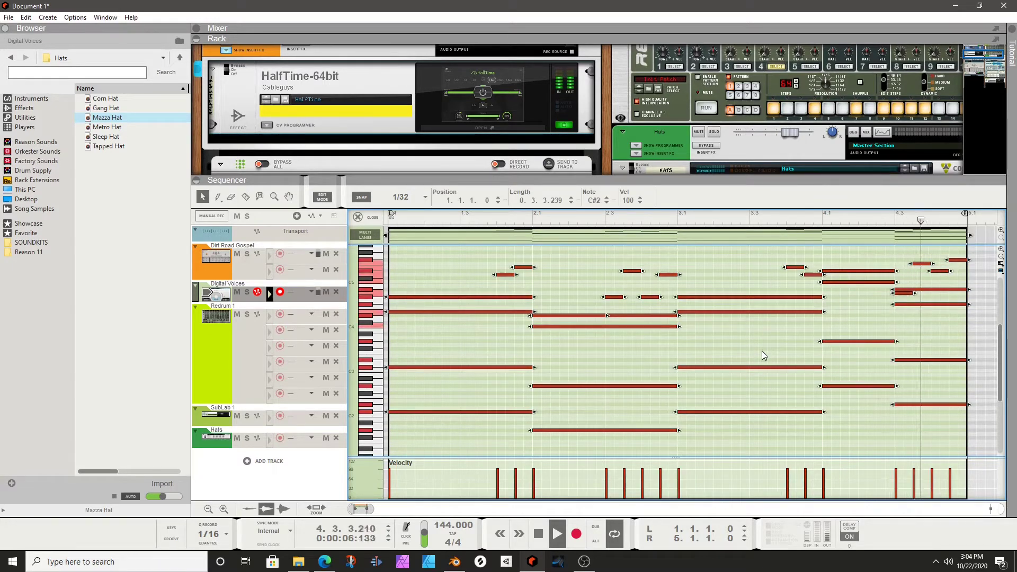
{"action": "key", "text": "shift+Up"}
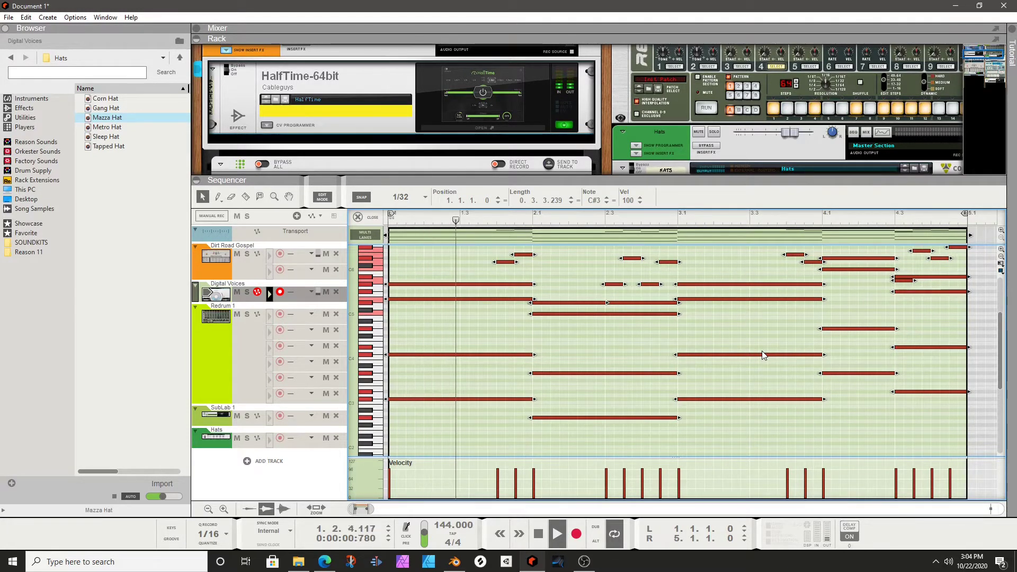
{"action": "left_click", "coordinate": [733, 266]}
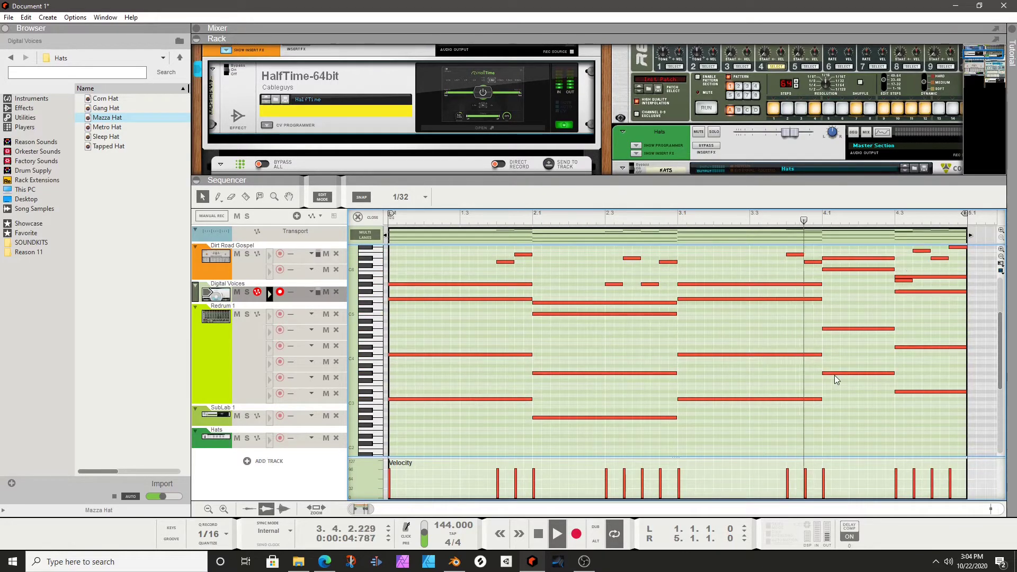
Stop playback and randomize the velocities of all notes in the upper Dirt Road Gospel clip by 20%
{"action": "left_click", "coordinate": [366, 217]}
{"action": "key", "text": "space"}
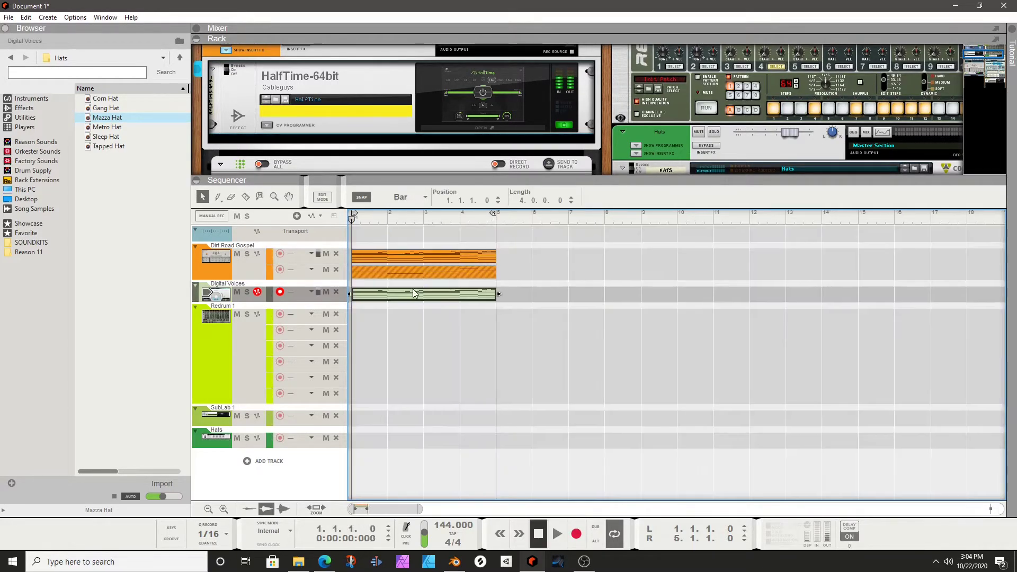
{"action": "double_click", "coordinate": [428, 252]}
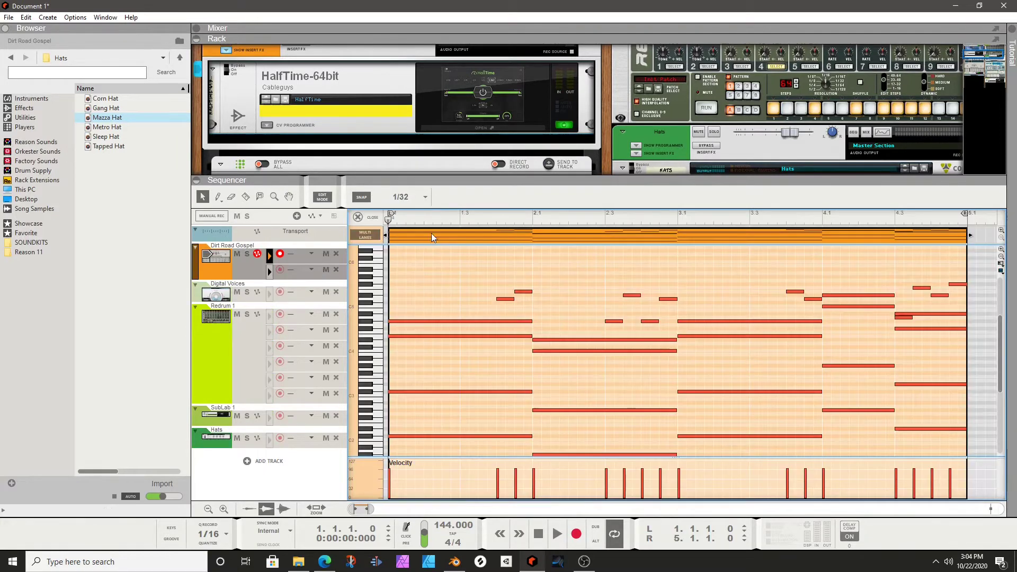
{"action": "scroll", "coordinate": [497, 393], "scroll_direction": "down", "scroll_amount": 3}
{"action": "key", "text": "ctrl+a"}
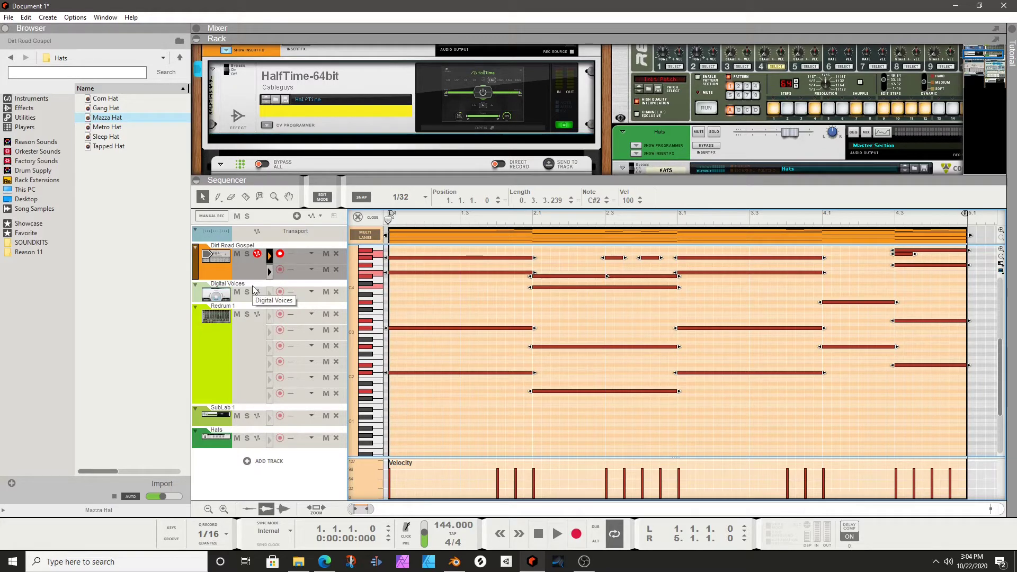
{"action": "key", "text": "F8"}
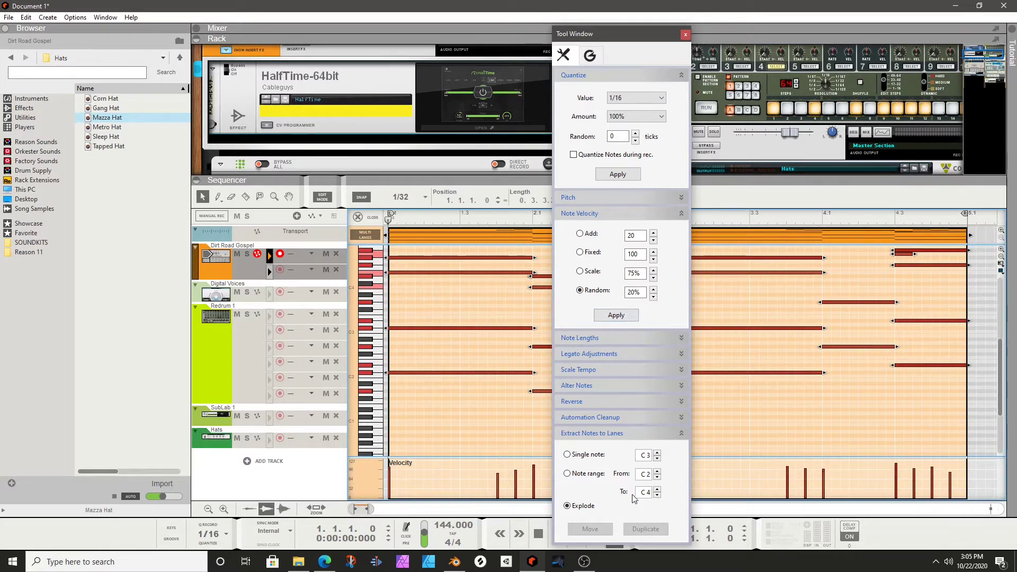
{"action": "left_click", "coordinate": [685, 35]}
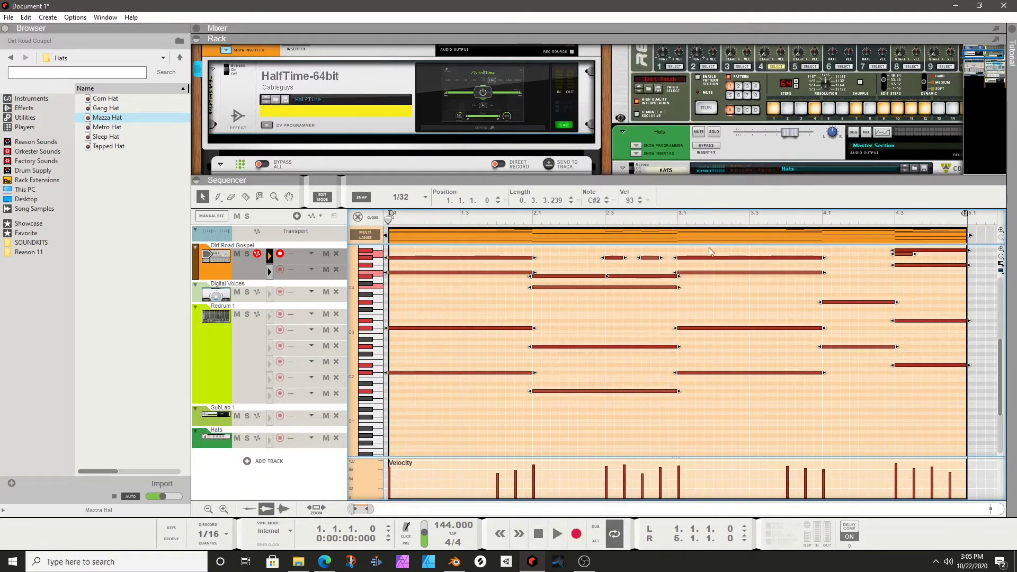
Lower the velocities of all selected notes together until the velocity value is 73, and play the loop
{"action": "left_click_drag", "start_coordinate": [631, 210], "coordinate": [631, 216]}
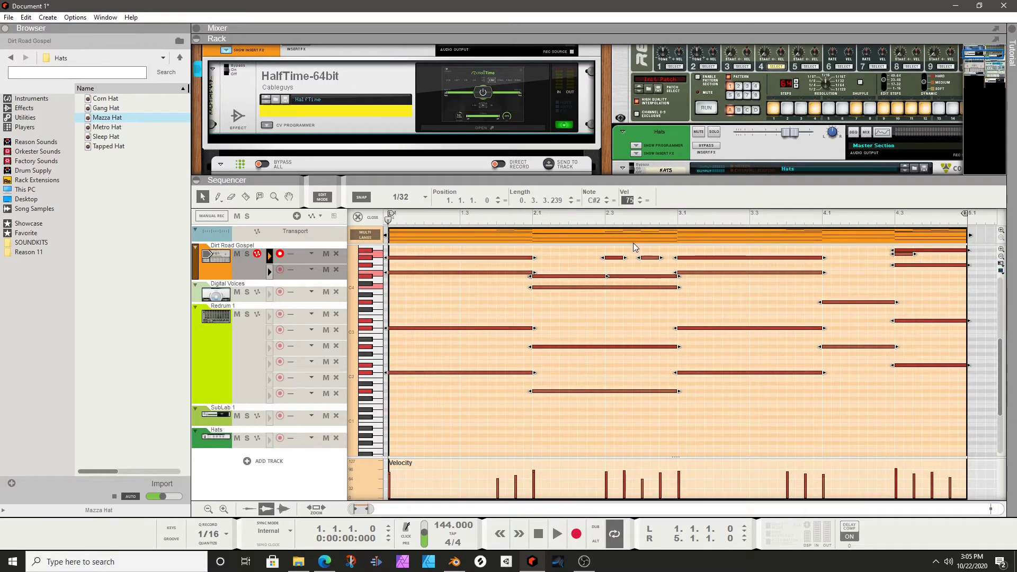
{"action": "left_click_drag", "start_coordinate": [633, 248], "coordinate": [633, 248]}
{"action": "key", "text": "space"}
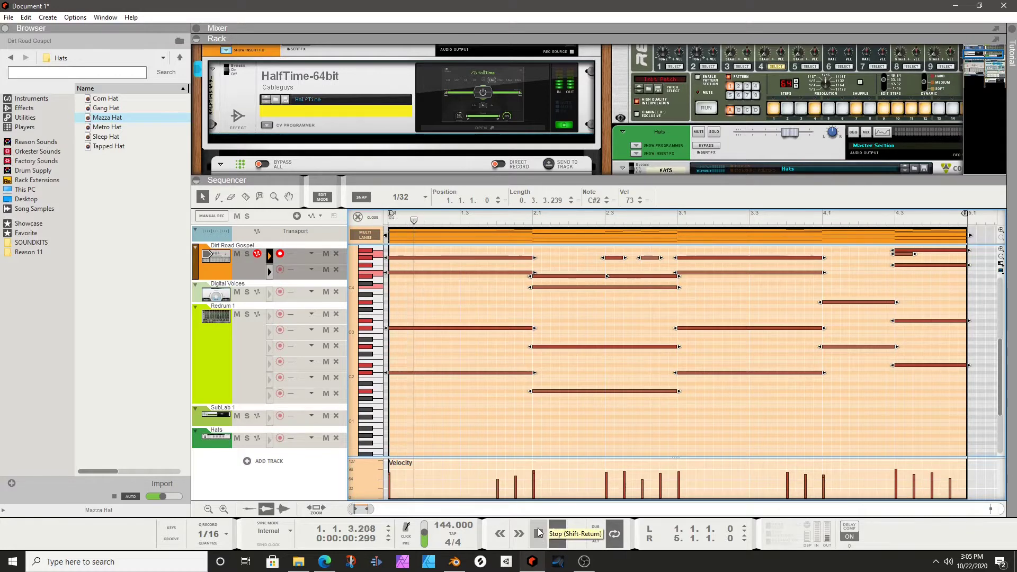
Raise the Dirt Road Gospel mix channel level to 1.72 dB
{"action": "scroll", "coordinate": [470, 80], "scroll_direction": "up", "scroll_amount": 2}
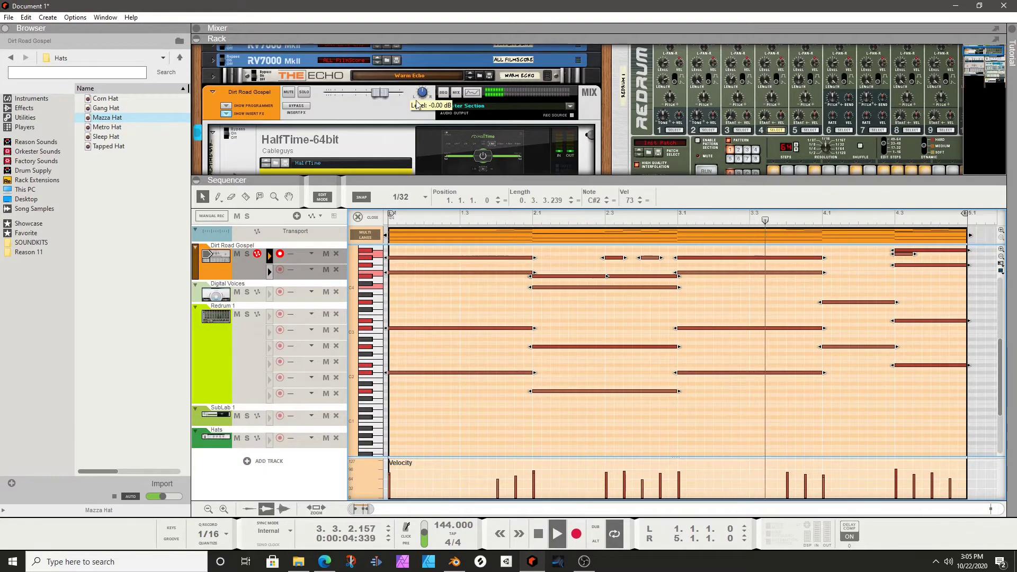
{"action": "scroll", "coordinate": [530, 138], "scroll_direction": "down", "scroll_amount": 5}
{"action": "scroll", "coordinate": [529, 142], "scroll_direction": "down", "scroll_amount": 3}
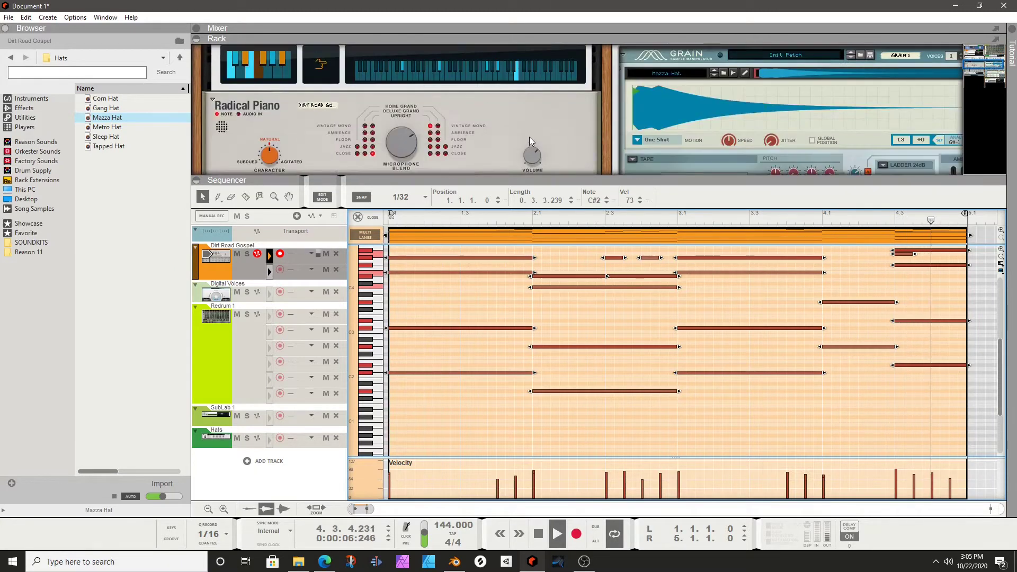
{"action": "scroll", "coordinate": [517, 124], "scroll_direction": "down", "scroll_amount": 2}
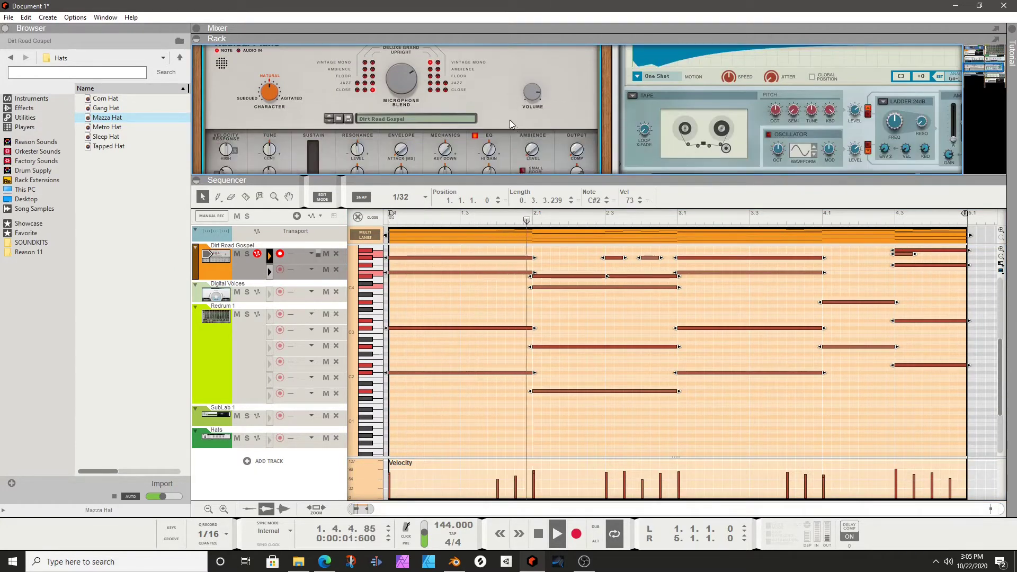
{"action": "scroll", "coordinate": [513, 110], "scroll_direction": "up", "scroll_amount": 4}
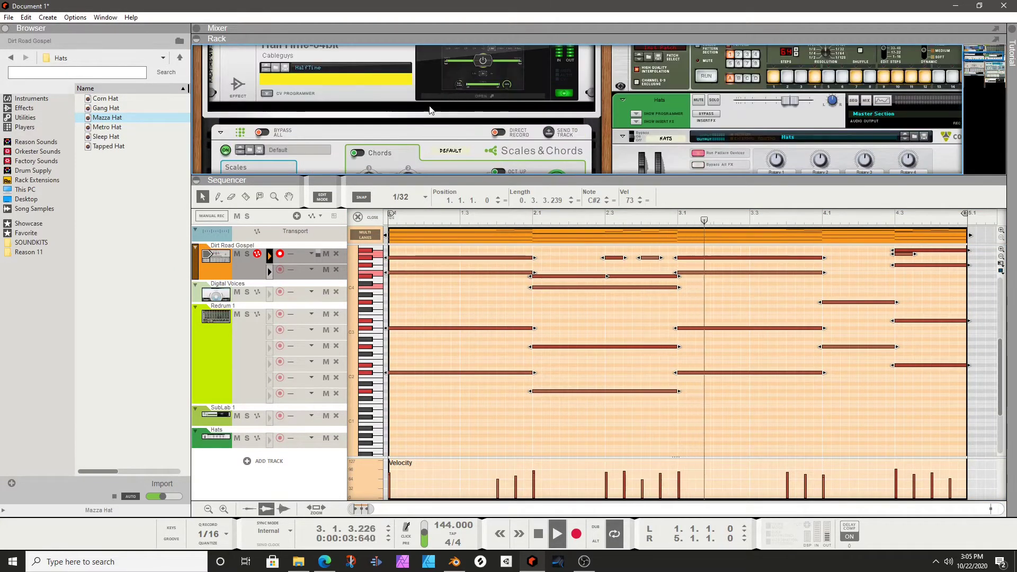
{"action": "scroll", "coordinate": [429, 109], "scroll_direction": "up", "scroll_amount": 2}
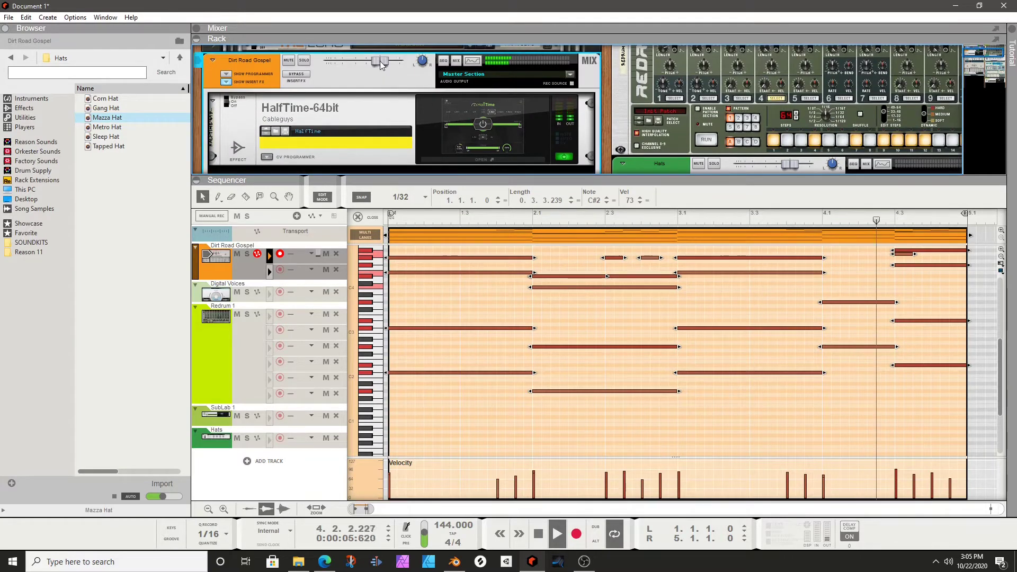
{"action": "left_click_drag", "start_coordinate": [379, 63], "coordinate": [385, 65]}
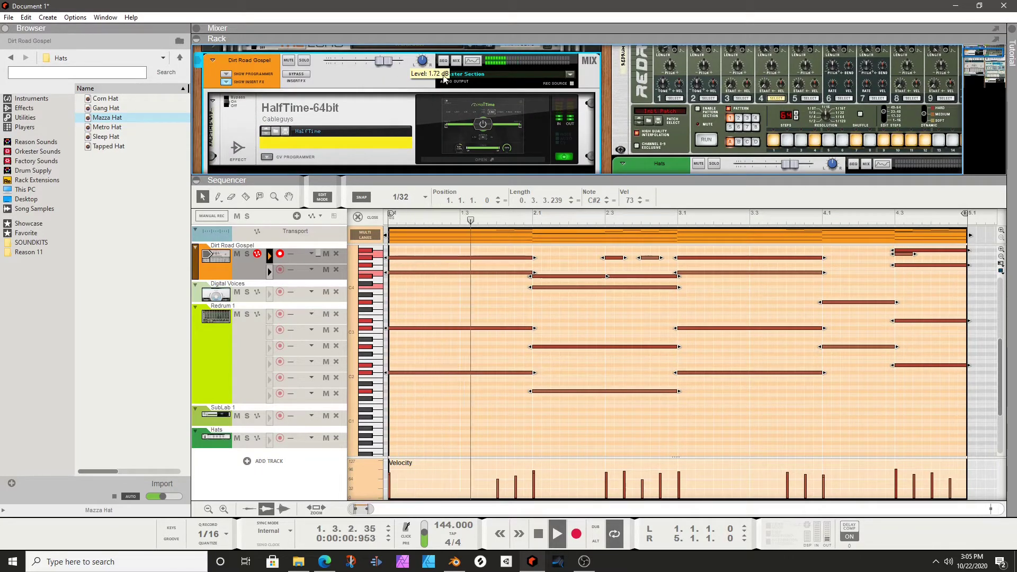
Set the Dirt Road Gospel channel's high pass filter to 113.1 Hz in the Spectrum EQ and switch the EQ on
{"action": "left_click", "coordinate": [472, 60]}
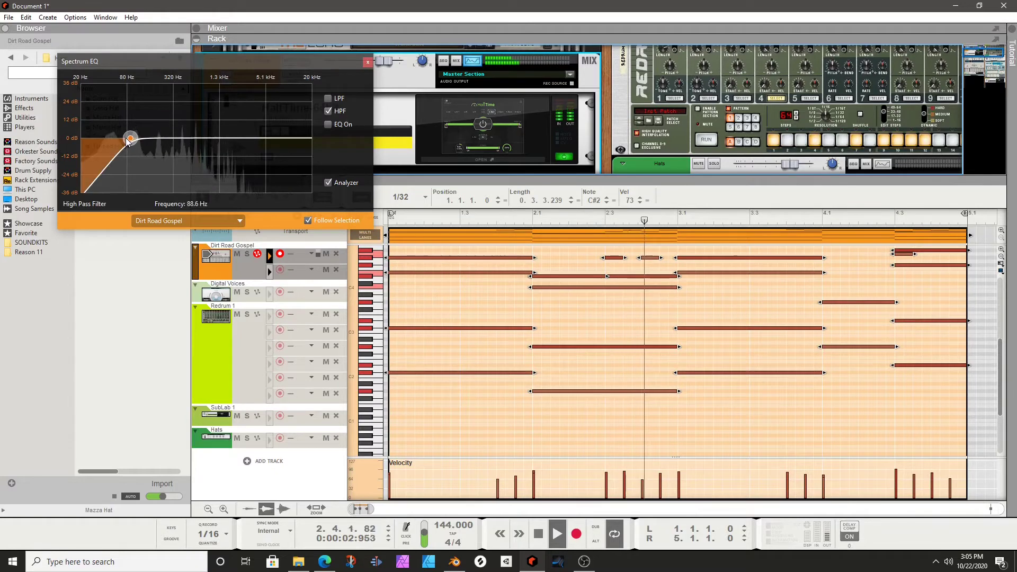
{"action": "left_click_drag", "start_coordinate": [130, 139], "coordinate": [138, 142]}
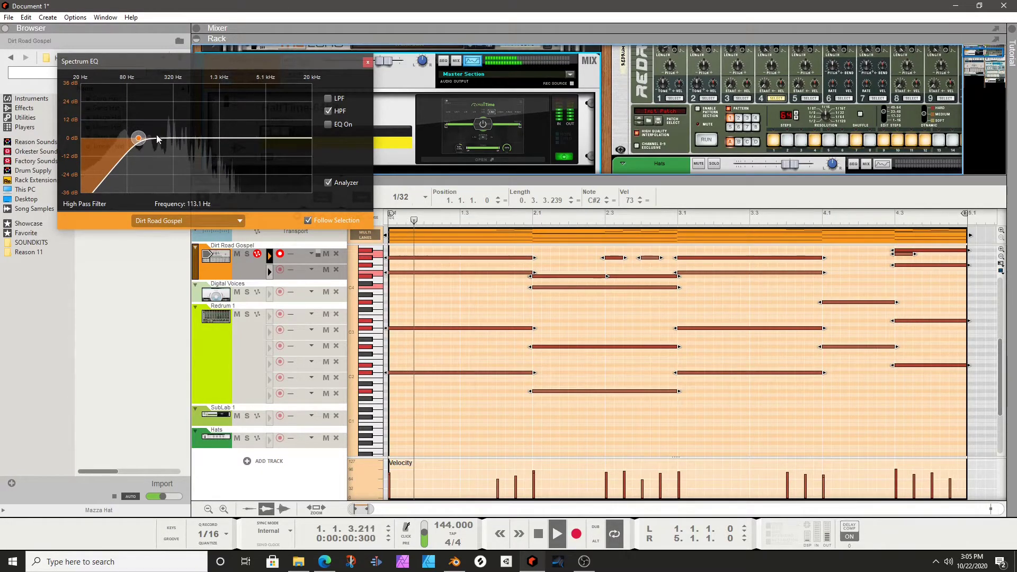
{"action": "left_click", "coordinate": [328, 125]}
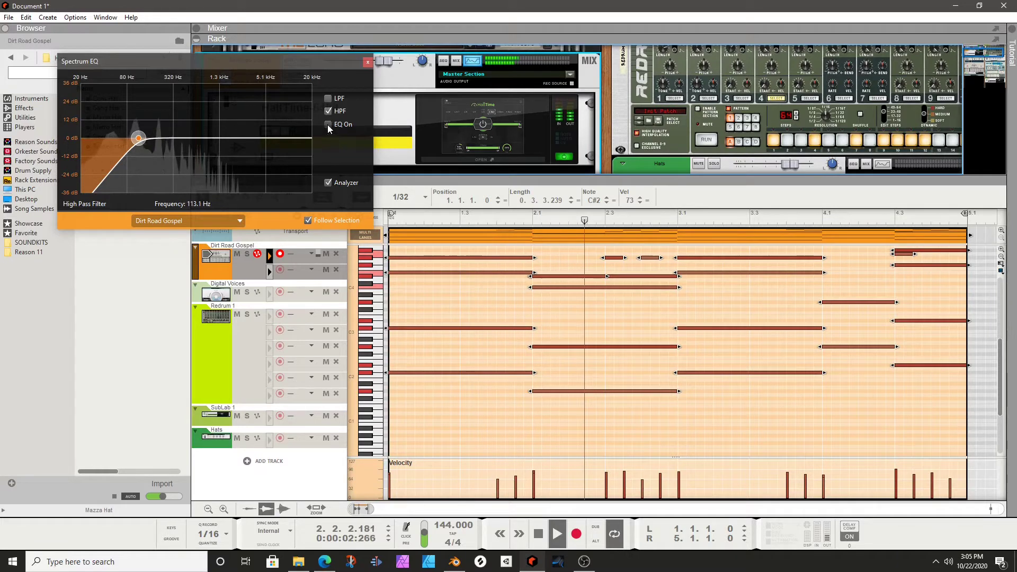
Shape the Dirt Road Gospel EQ mids with a high mid boost of 4.76 dB at 2.40 kHz, and close the Spectrum EQ
{"action": "left_click_drag", "start_coordinate": [235, 139], "coordinate": [209, 139]}
{"action": "left_click", "coordinate": [241, 132]}
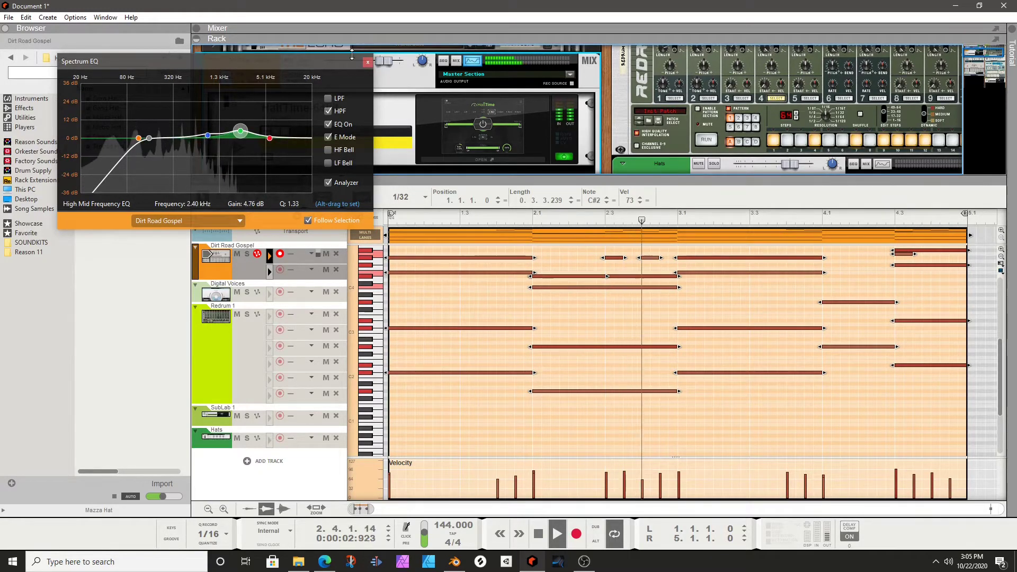
{"action": "left_click", "coordinate": [368, 62]}
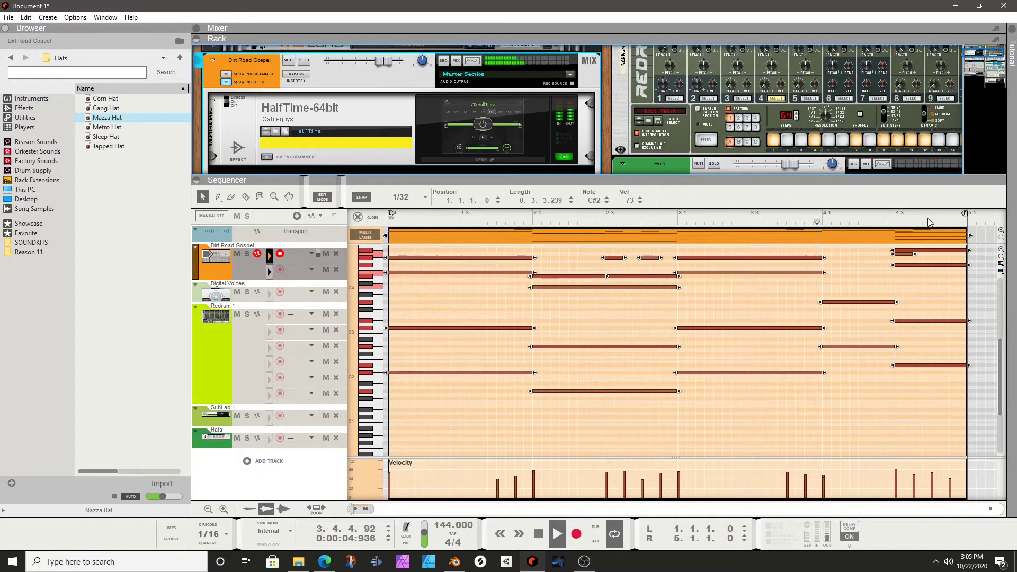
Leave the note editor and copy the upper Dirt Road Gospel clip onto the Digital Voices track at bar 1
{"action": "left_click", "coordinate": [372, 218]}
{"action": "left_click", "coordinate": [450, 256]}
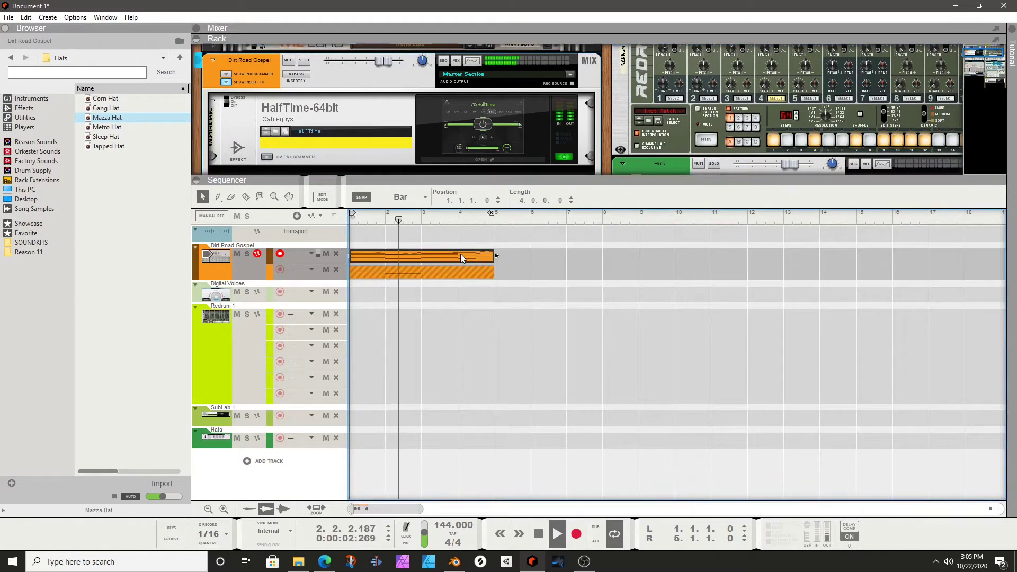
{"action": "left_click_drag", "start_coordinate": [461, 255], "coordinate": [366, 290]}
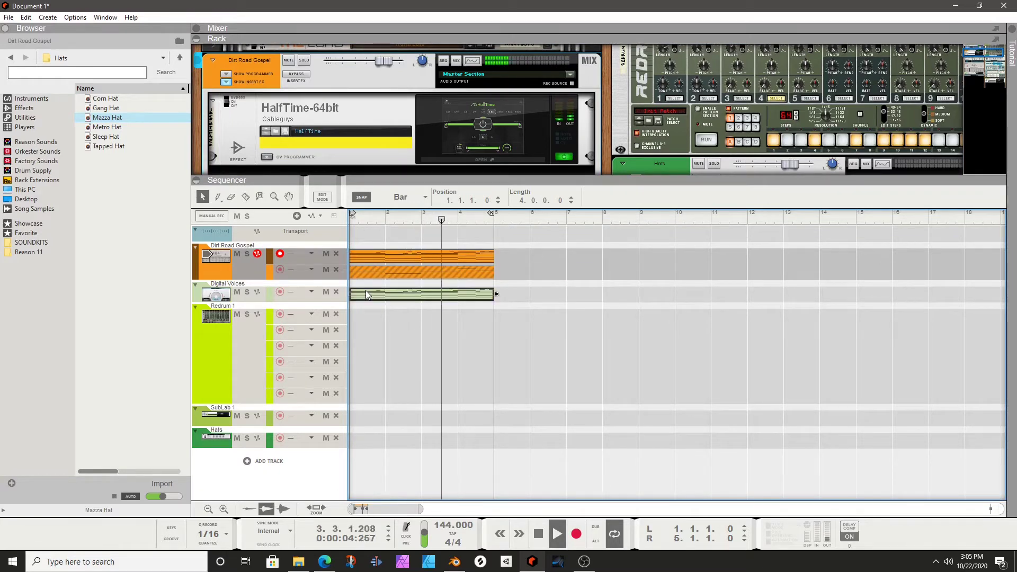
Transpose all notes in the Digital Voices clip up one octave and return to the arrangement
{"action": "double_click", "coordinate": [408, 291]}
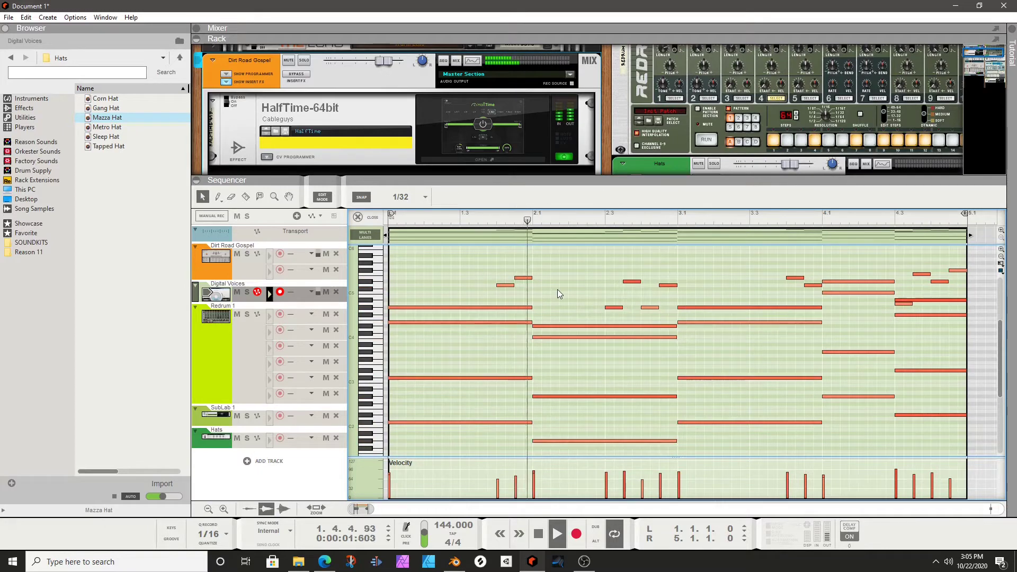
{"action": "key", "text": "ctrl+a"}
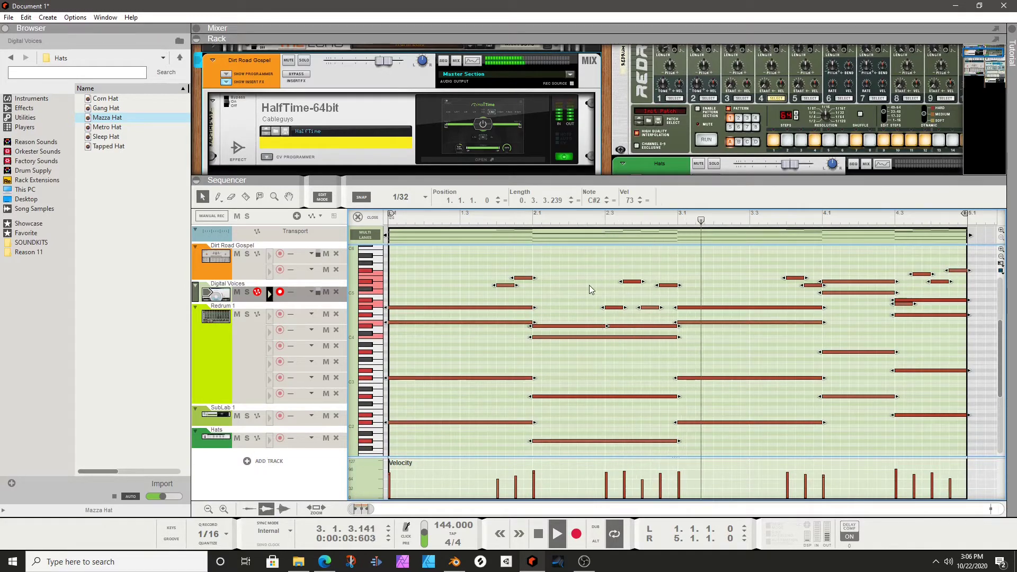
{"action": "key", "text": "shift+Up"}
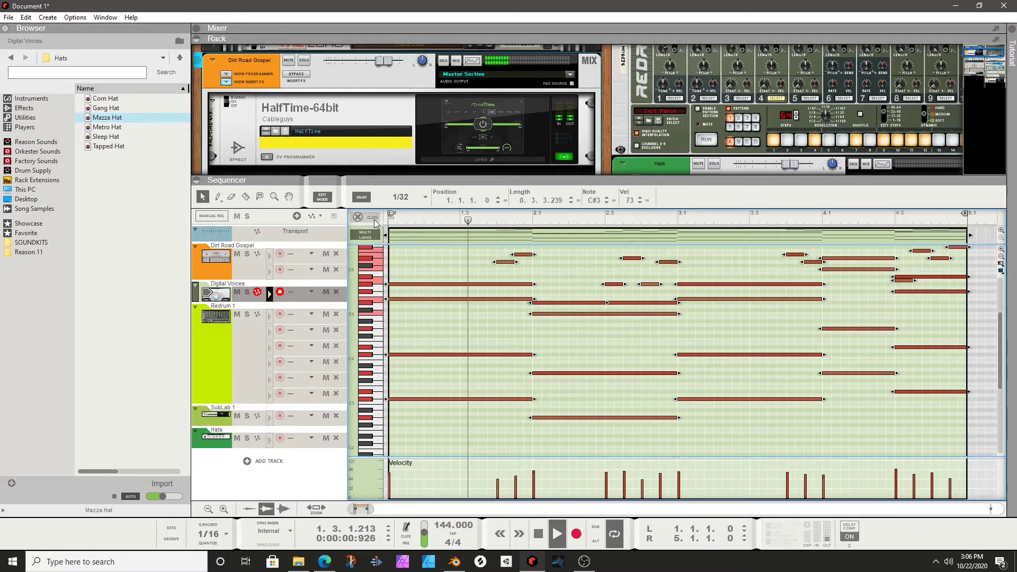
{"action": "left_click", "coordinate": [358, 217]}
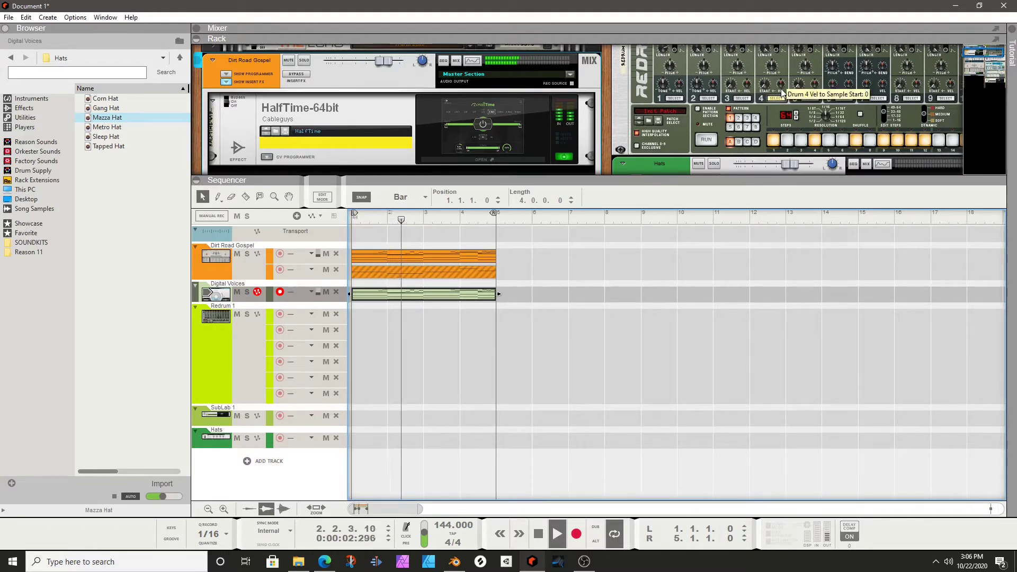
Select the Redrum 1 drum machine and enlarge the rack area until its whole front panel fits
{"action": "scroll", "coordinate": [783, 92], "scroll_direction": "up", "scroll_amount": 3}
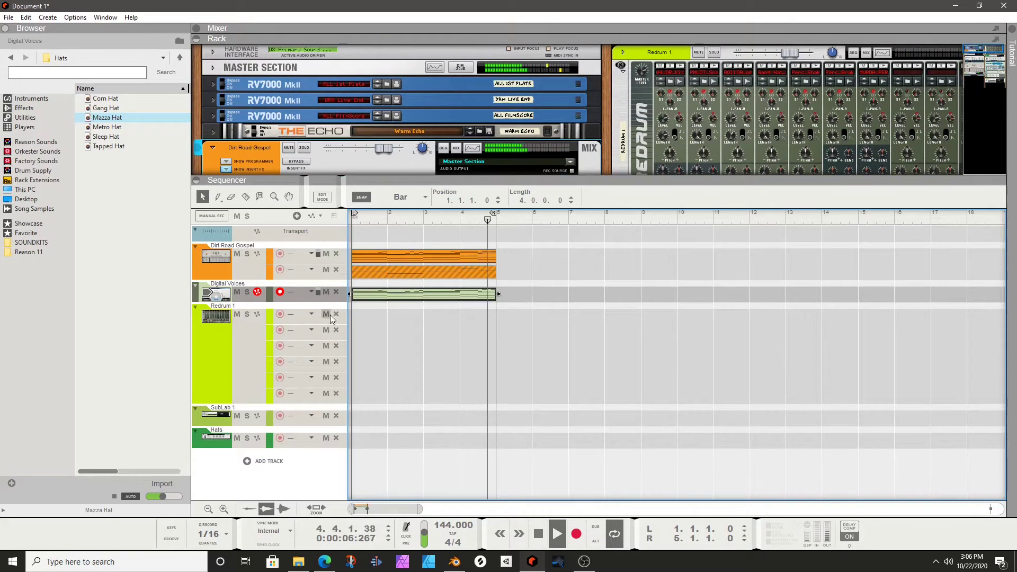
{"action": "left_click", "coordinate": [683, 72]}
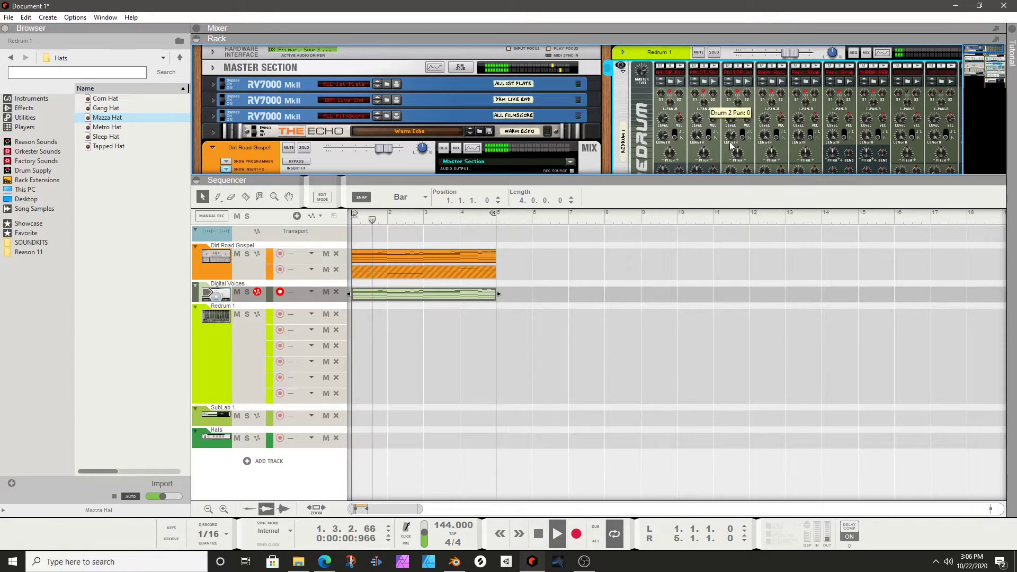
{"action": "left_click_drag", "start_coordinate": [730, 177], "coordinate": [730, 286]}
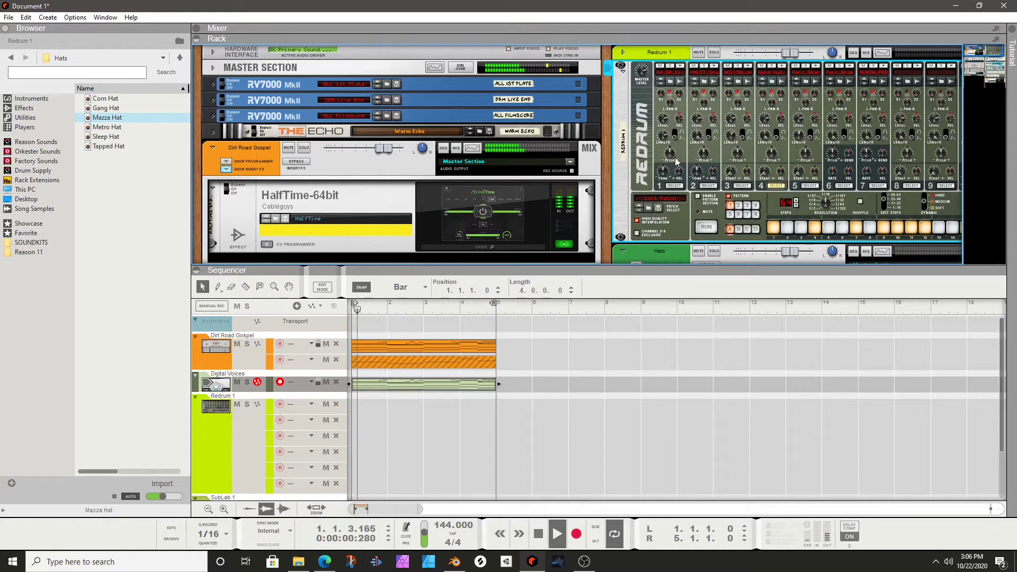
Delete the surplus empty note lanes from the Redrum 1 track, leaving a single lane
{"action": "scroll", "coordinate": [473, 355], "scroll_direction": "down", "scroll_amount": 2}
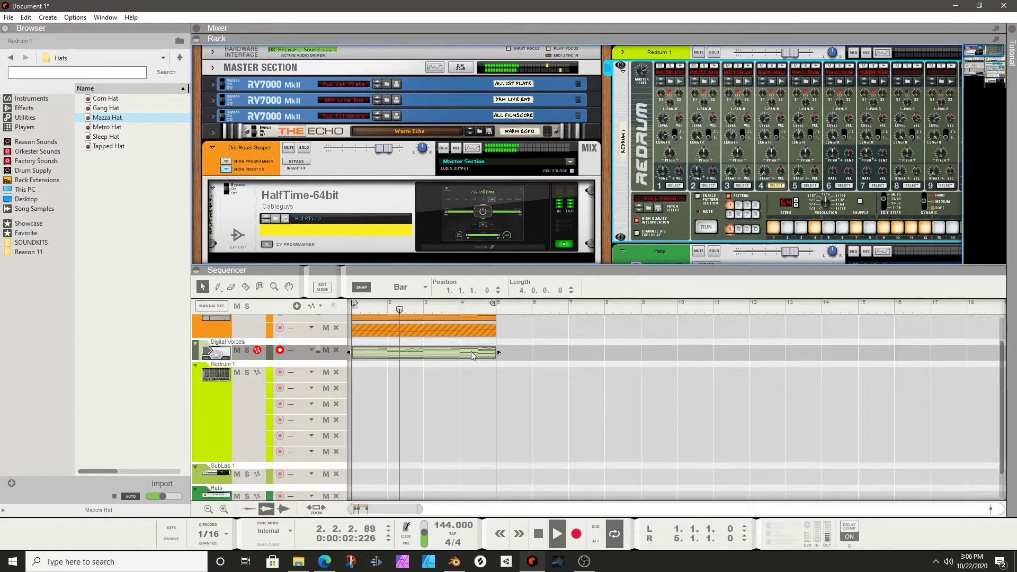
{"action": "scroll", "coordinate": [467, 365], "scroll_direction": "down", "scroll_amount": 2}
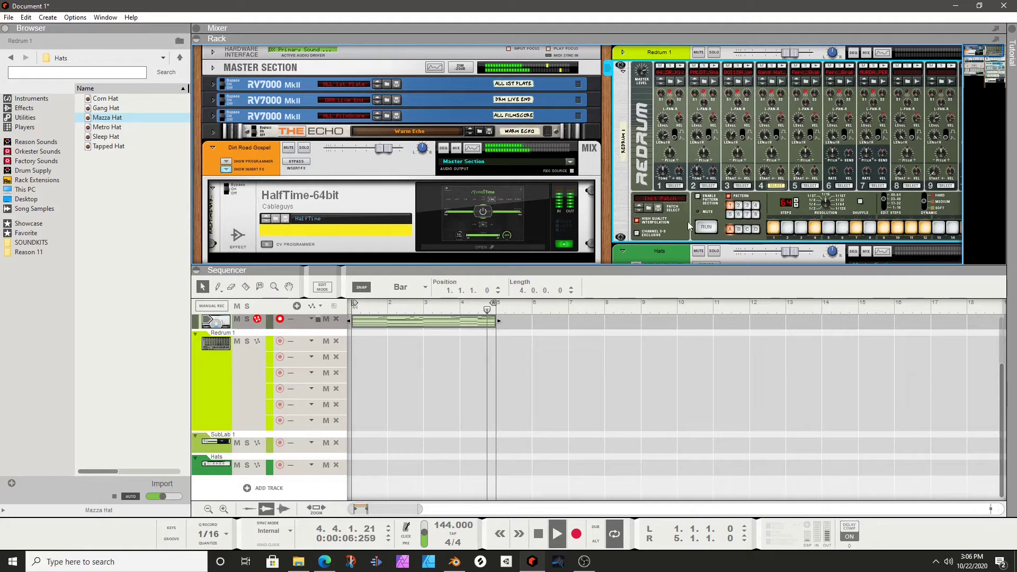
{"action": "left_click", "coordinate": [337, 360]}
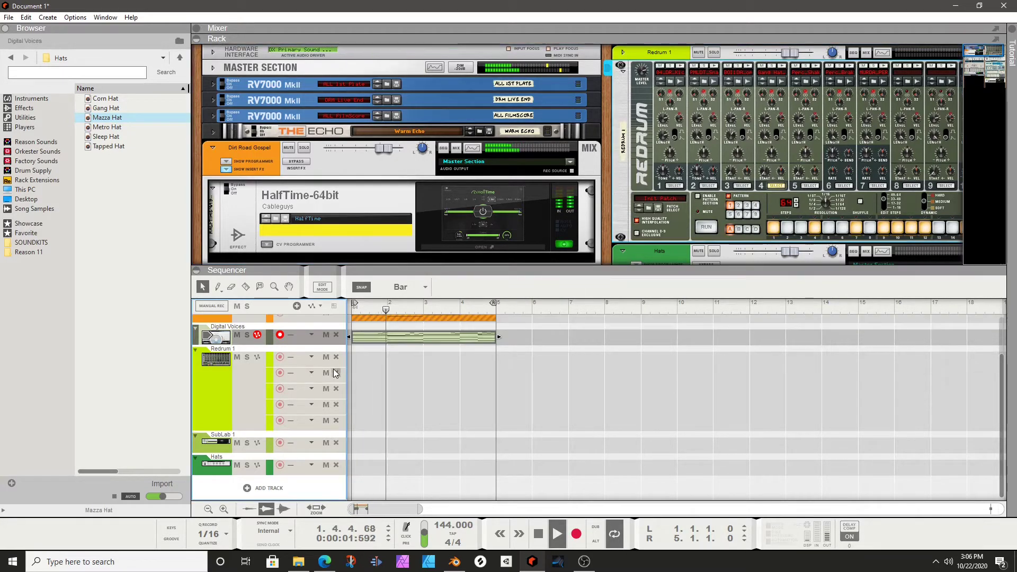
{"action": "left_click", "coordinate": [337, 376]}
{"action": "left_click", "coordinate": [341, 389]}
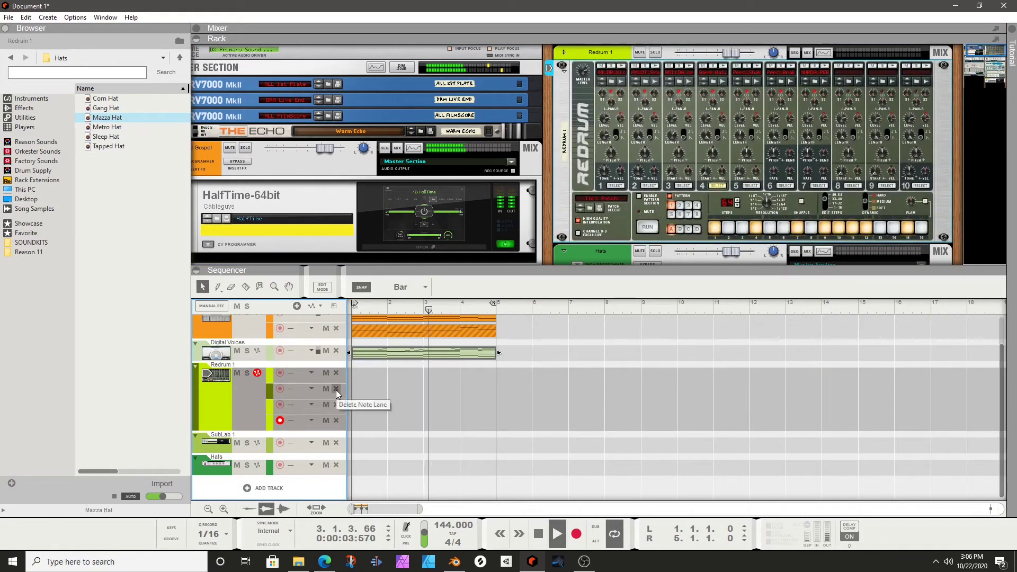
{"action": "left_click", "coordinate": [337, 392]}
{"action": "left_click", "coordinate": [339, 420]}
{"action": "left_click", "coordinate": [337, 421]}
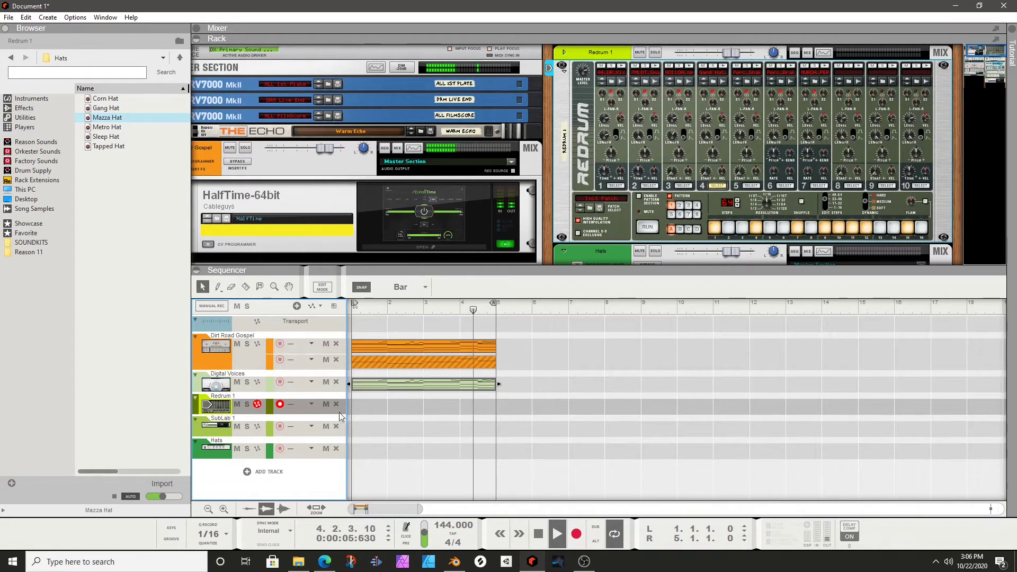
Copy the Redrum 1 drum pattern to its sequencer track
{"action": "right_click", "coordinate": [628, 214]}
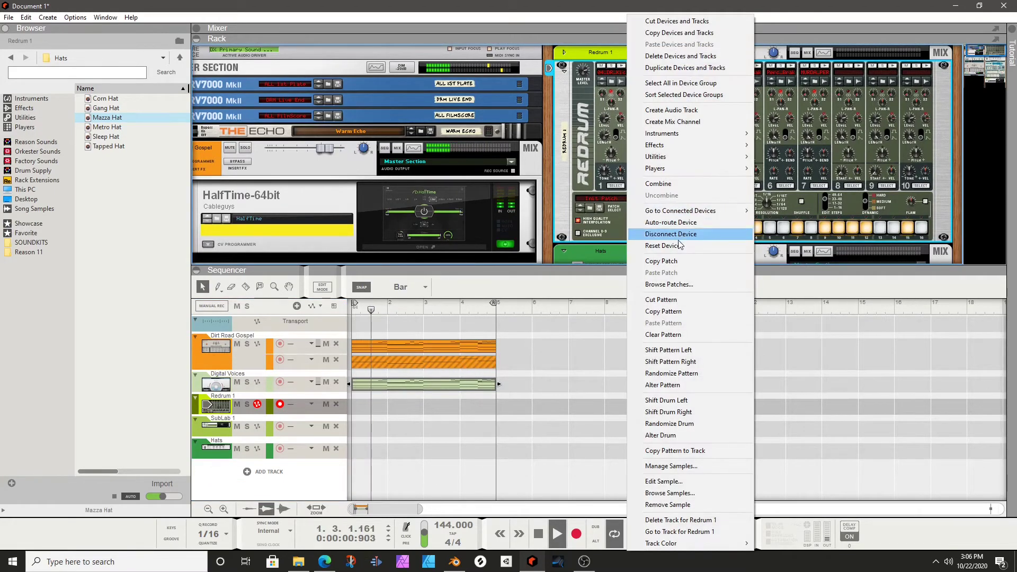
{"action": "left_click", "coordinate": [668, 262]}
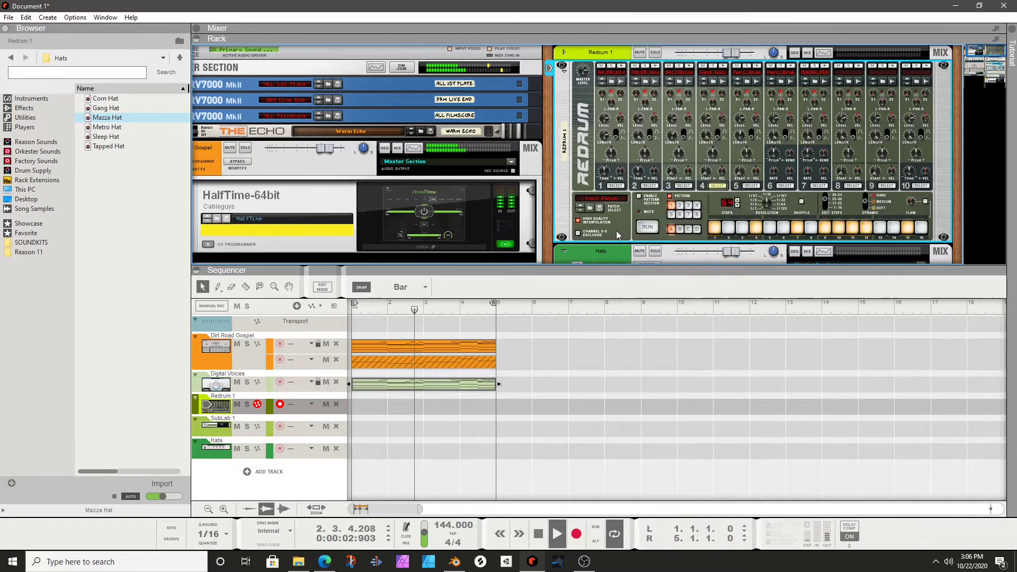
{"action": "right_click", "coordinate": [626, 225]}
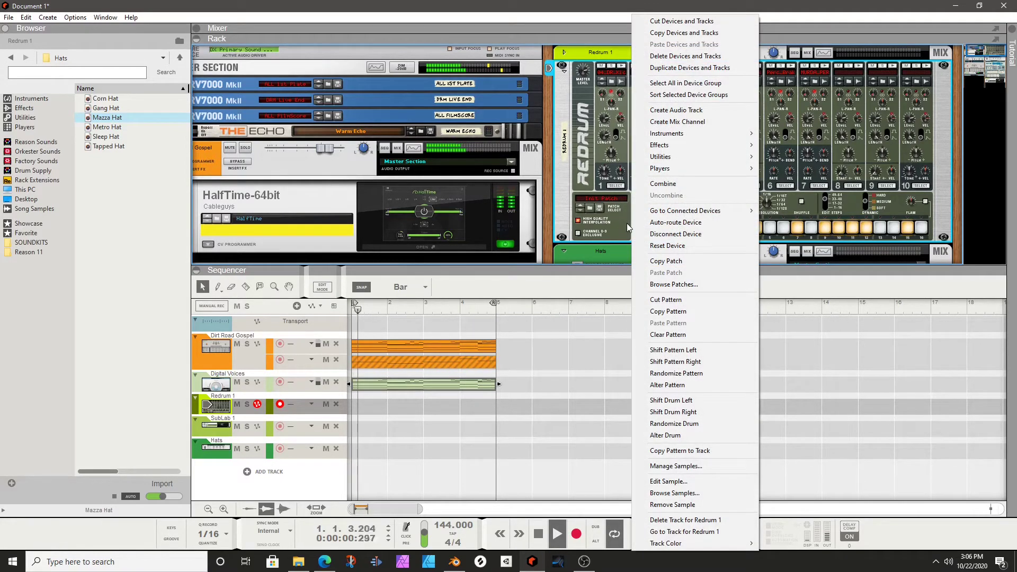
{"action": "left_click", "coordinate": [625, 233]}
{"action": "right_click", "coordinate": [625, 232]}
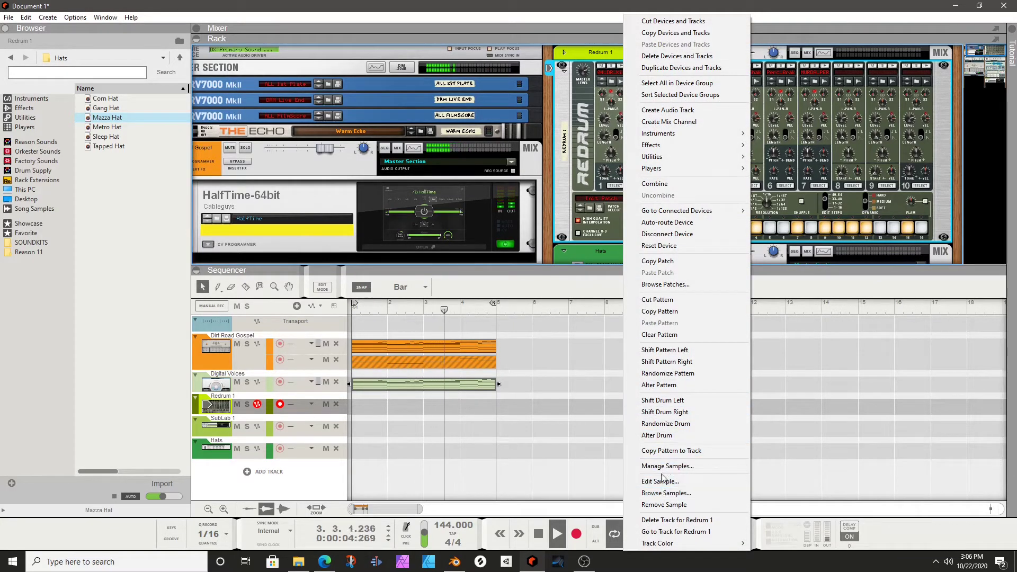
{"action": "left_click", "coordinate": [671, 451]}
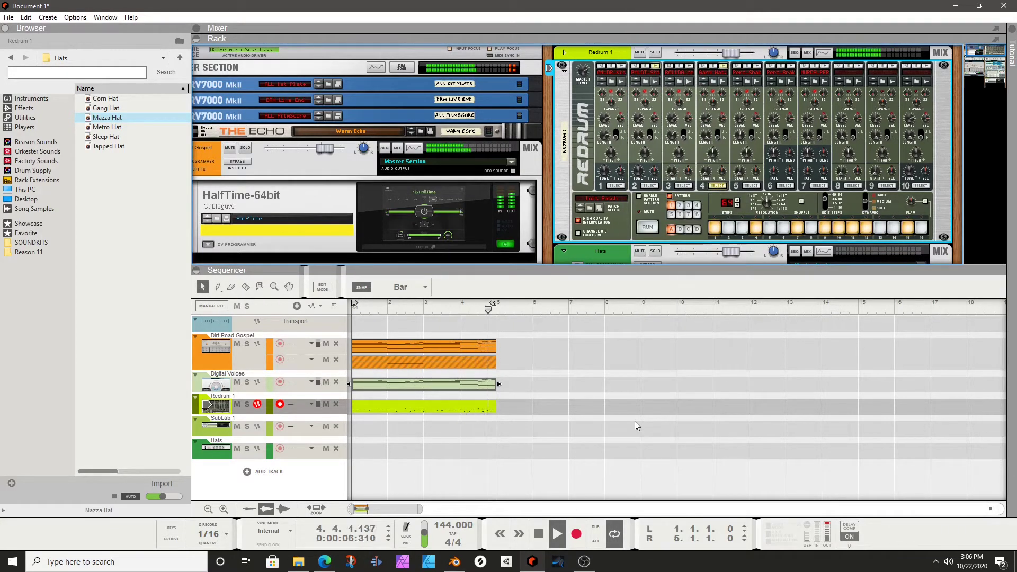
Explode the Redrum 1 clip's notes into separate lanes by moving them, and close the Tool Window
{"action": "left_click", "coordinate": [414, 411]}
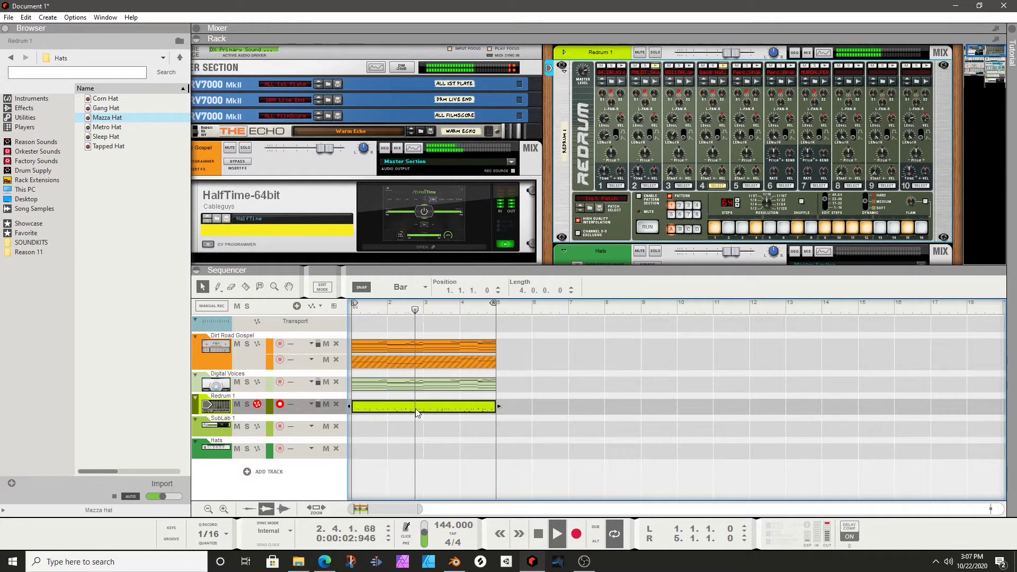
{"action": "key", "text": "F8"}
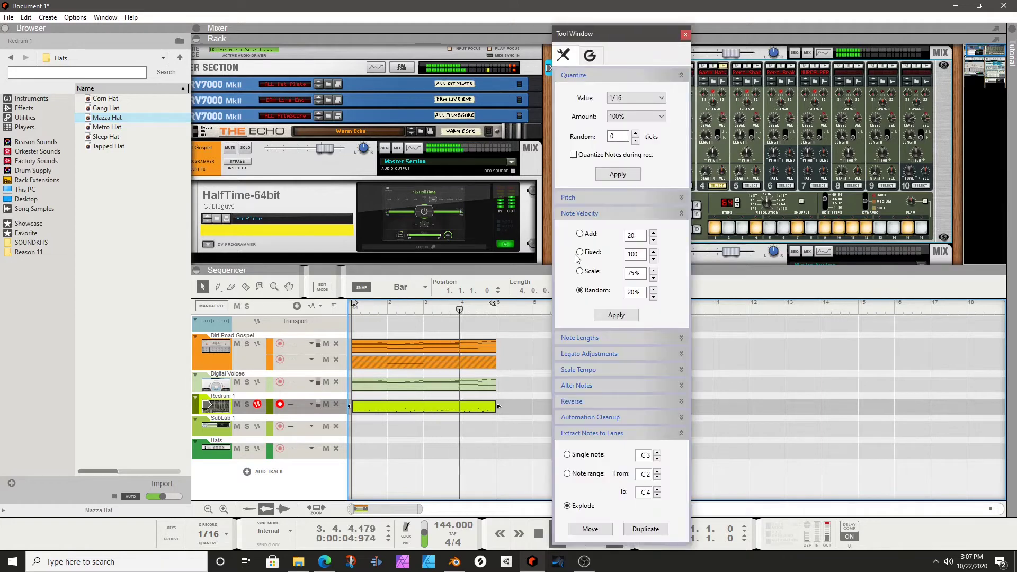
{"action": "left_click", "coordinate": [591, 529]}
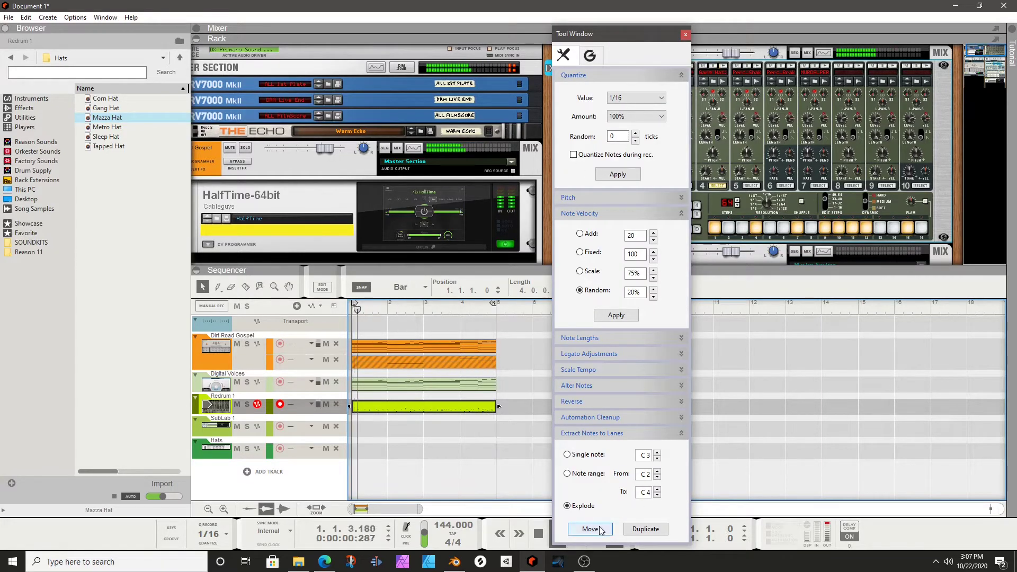
{"action": "left_click", "coordinate": [686, 35]}
Move the clip in the second Redrum 1 lane onto the Hats track at bar 1
{"action": "left_click", "coordinate": [414, 394]}
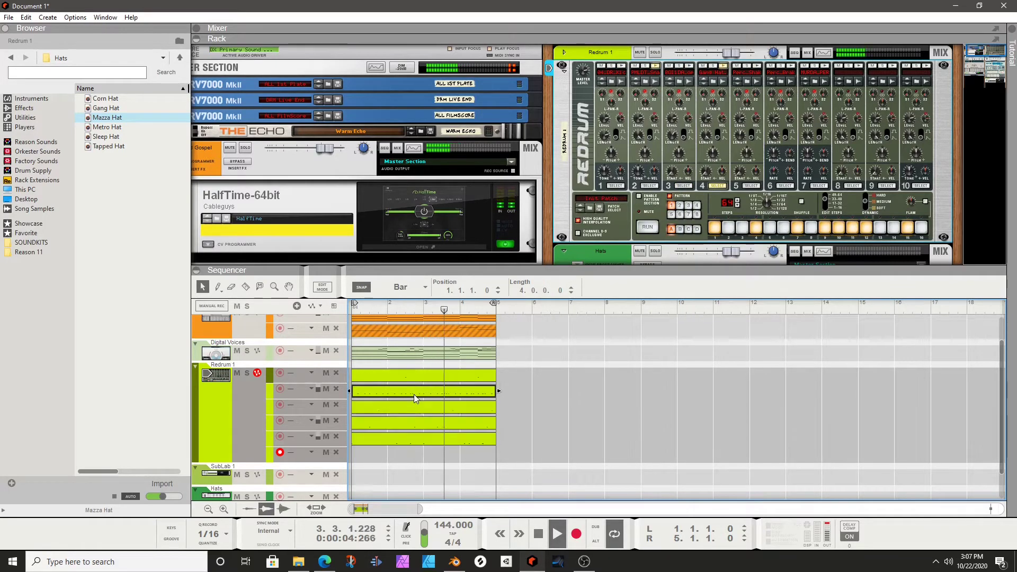
{"action": "scroll", "coordinate": [507, 364], "scroll_direction": "down", "scroll_amount": 1}
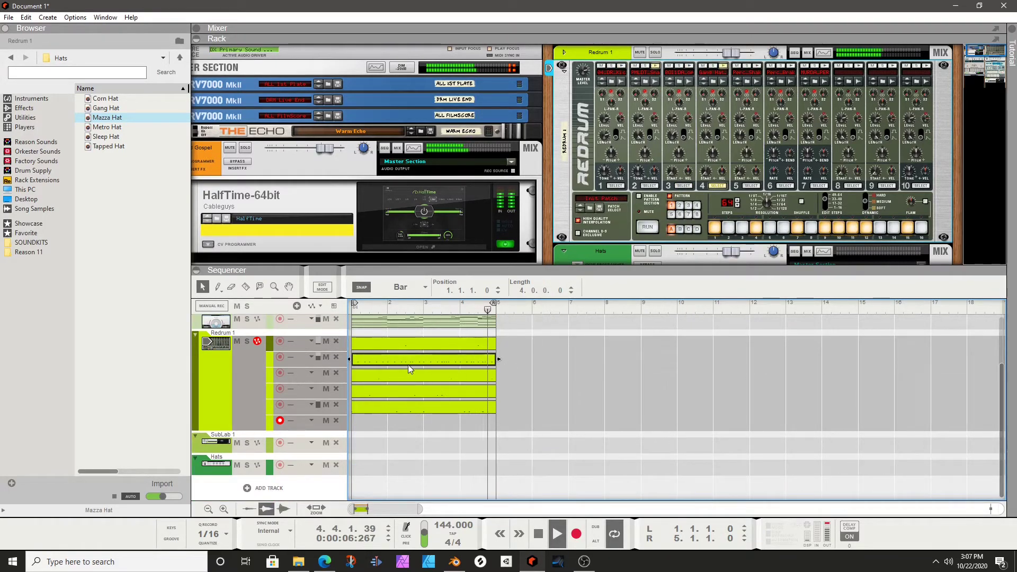
{"action": "left_click_drag", "start_coordinate": [407, 360], "coordinate": [357, 462]}
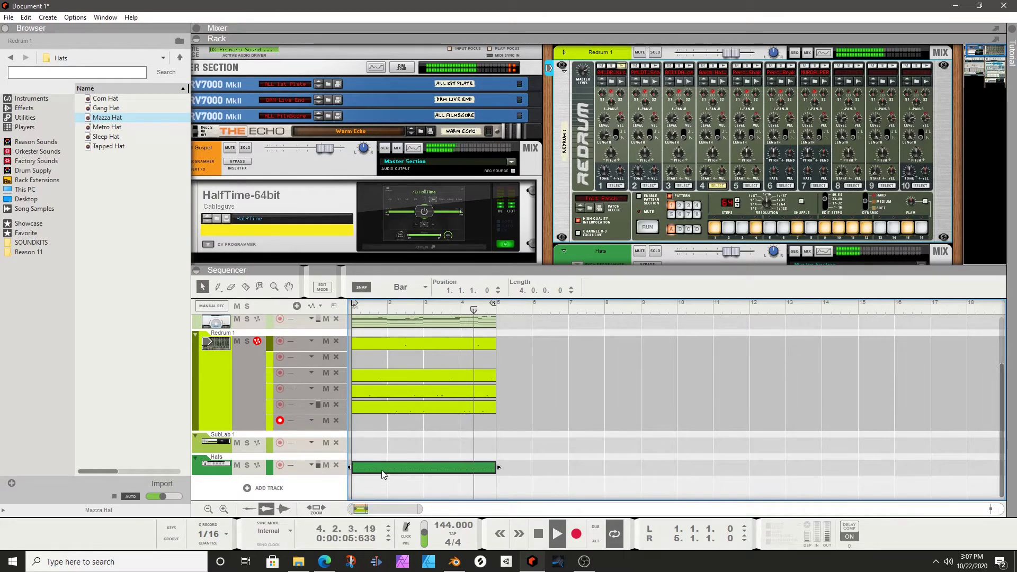
Transpose all notes in the Hats clip together to C3
{"action": "double_click", "coordinate": [373, 467]}
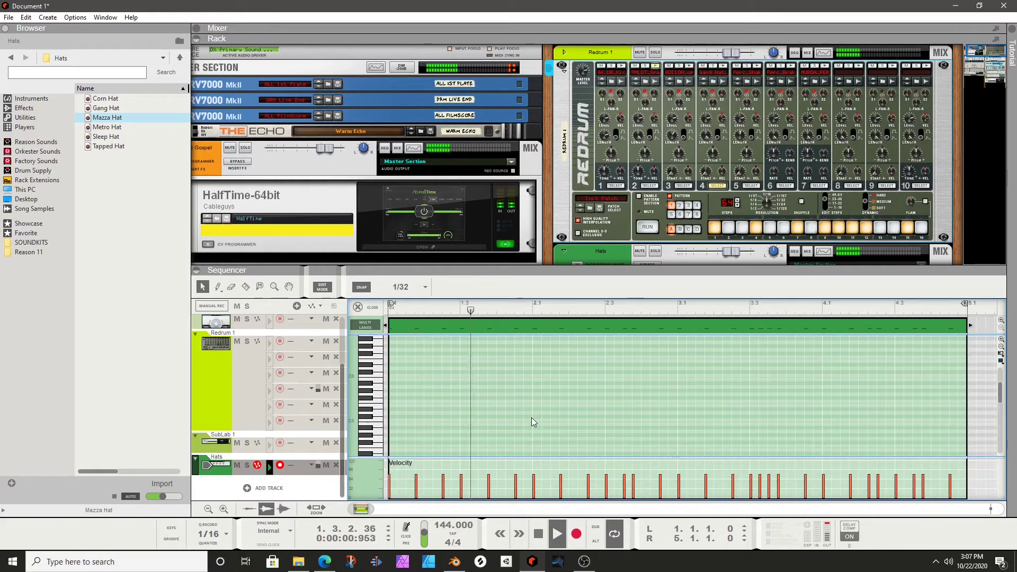
{"action": "key", "text": "ctrl+a"}
{"action": "key", "text": "shift+Up"}
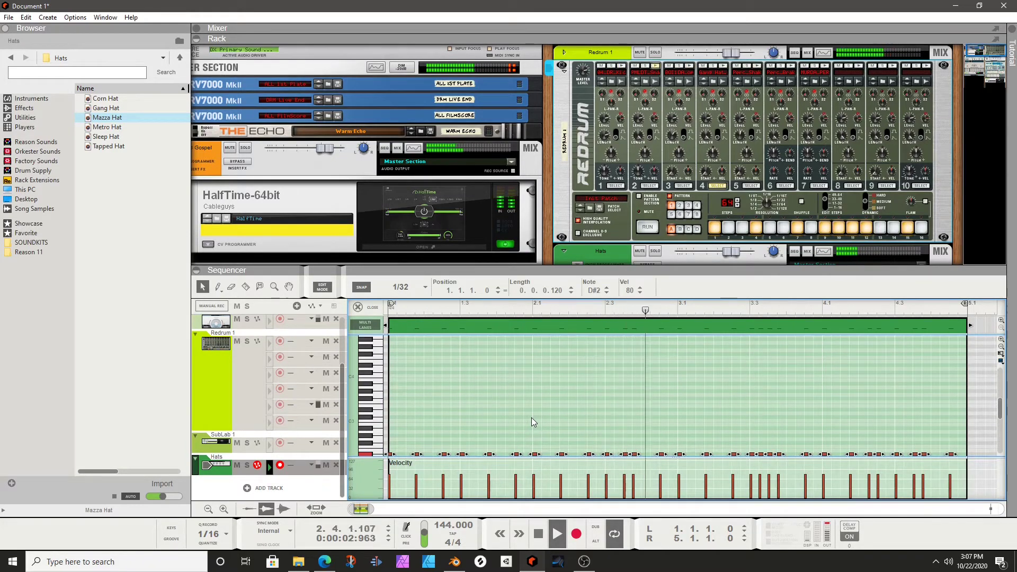
{"action": "scroll", "coordinate": [522, 368], "scroll_direction": "down", "scroll_amount": 5}
{"action": "scroll", "coordinate": [522, 373], "scroll_direction": "up", "scroll_amount": 3}
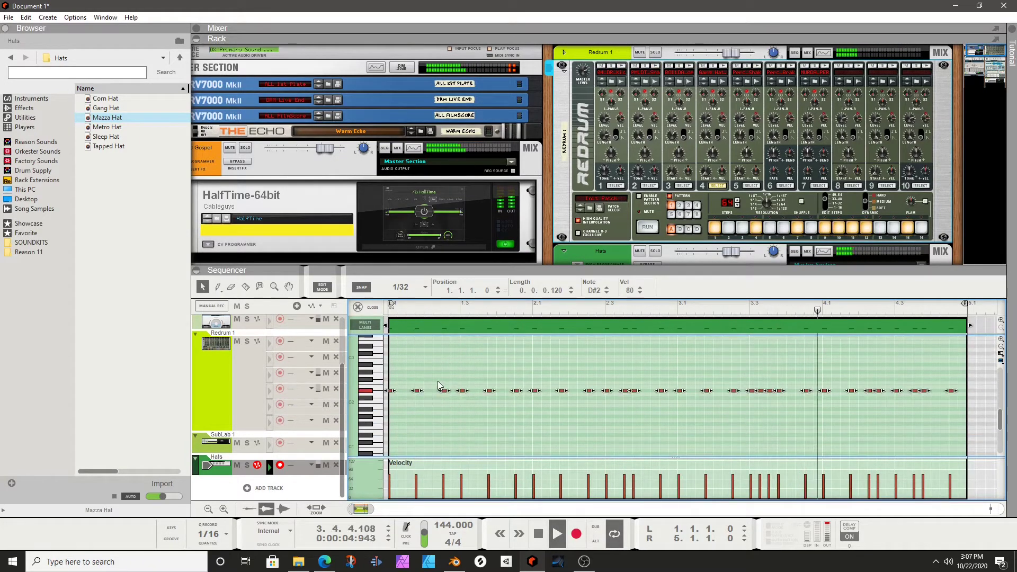
{"action": "left_click_drag", "start_coordinate": [390, 391], "coordinate": [390, 403]}
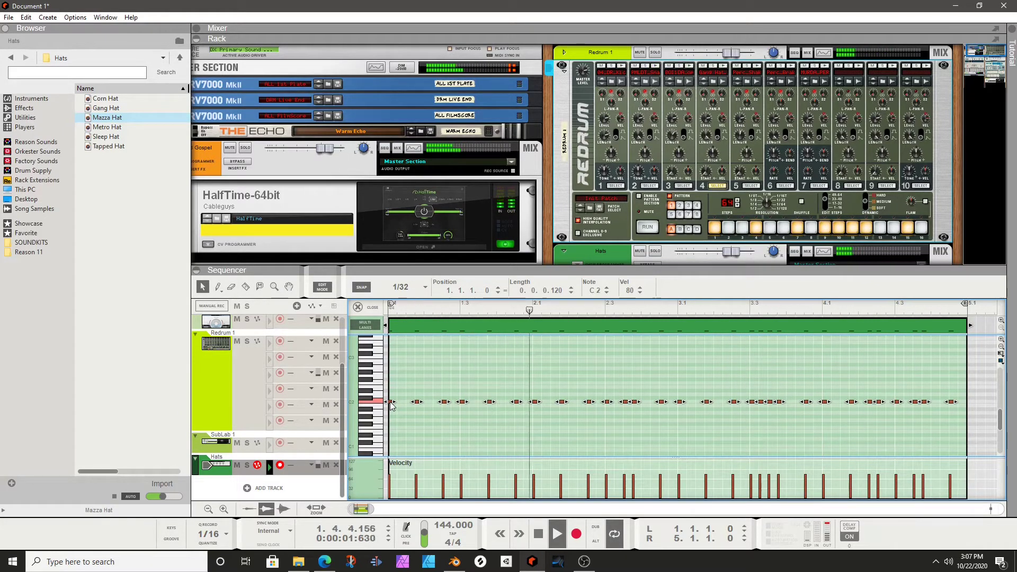
{"action": "key", "text": "shift+Up"}
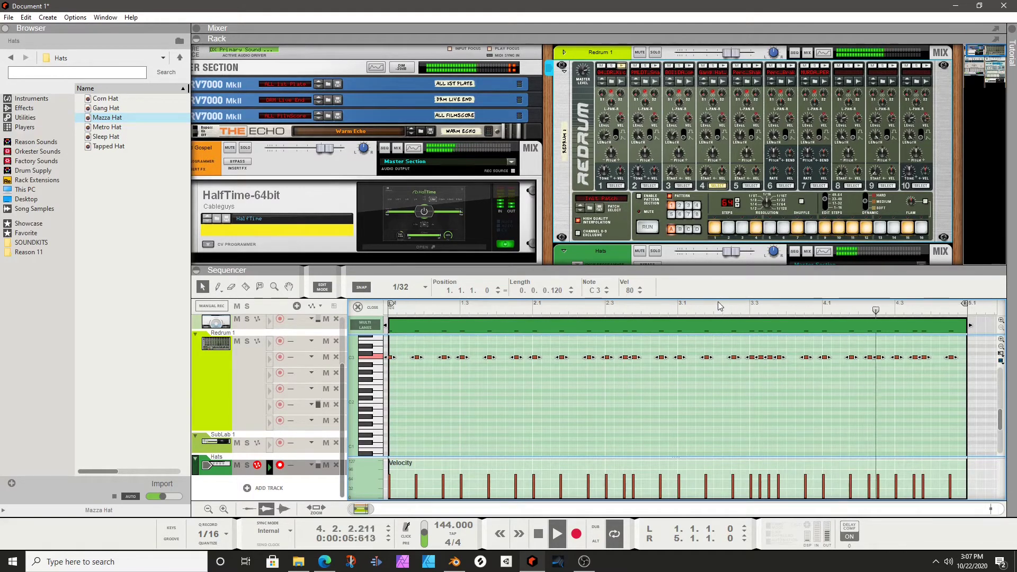
{"action": "scroll", "coordinate": [698, 364], "scroll_direction": "up", "scroll_amount": 2}
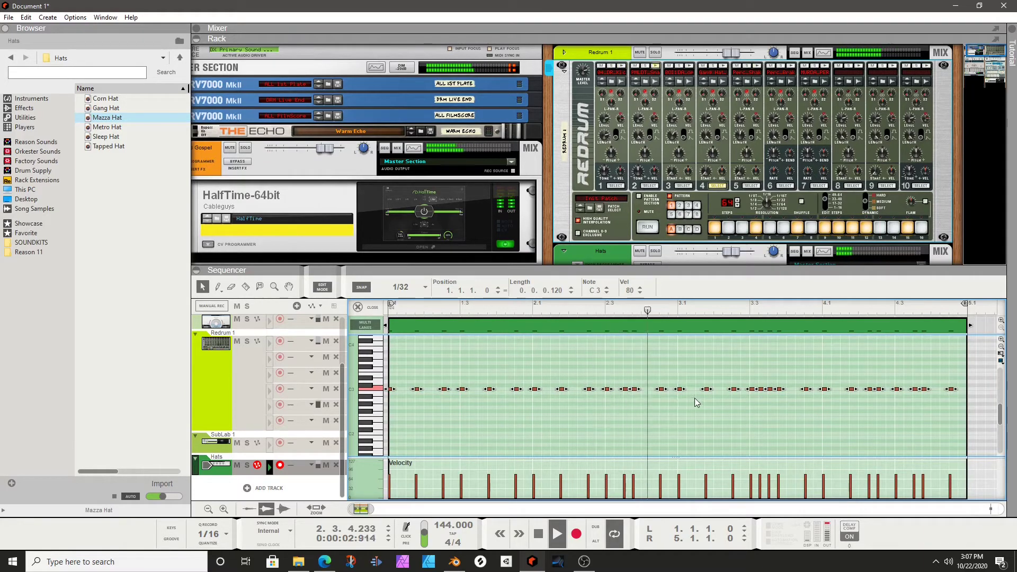
Fill the Hats clip from 1.2.3.0 through 1.2.4.120 with a roll of consecutive 1/32 notes on C3
{"action": "left_click", "coordinate": [602, 427]}
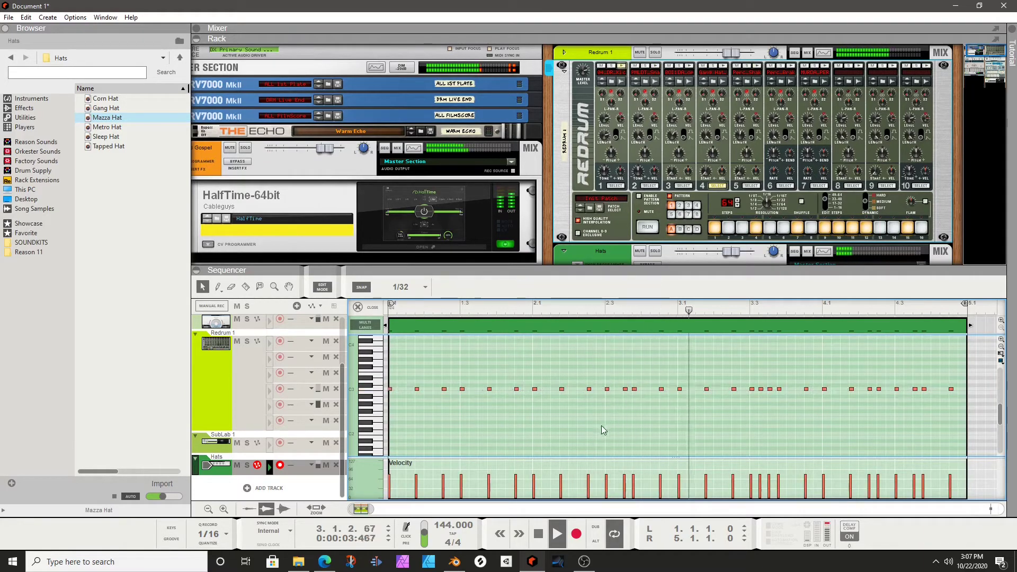
{"action": "left_click", "coordinate": [445, 390]}
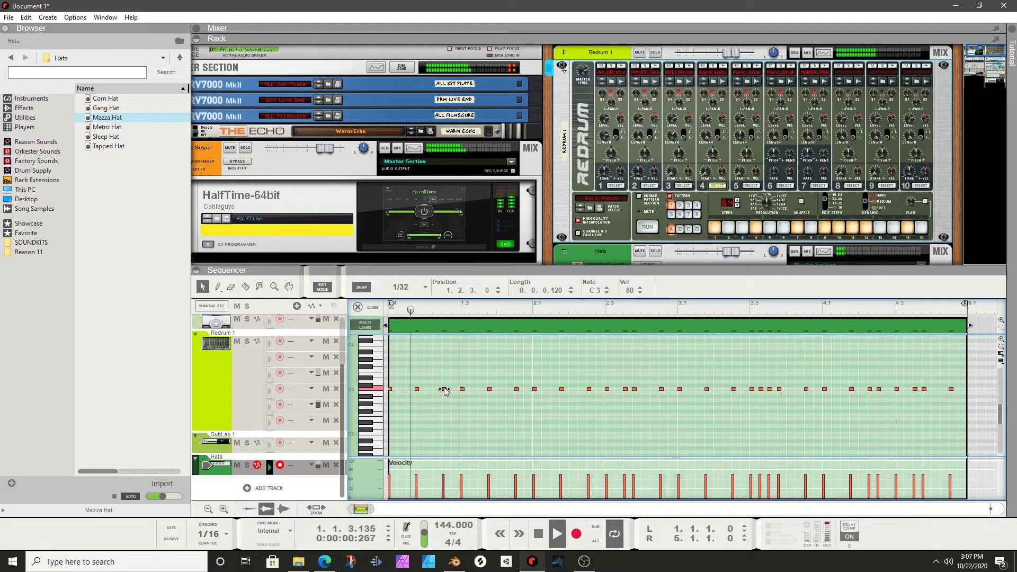
{"action": "left_click_drag", "start_coordinate": [445, 391], "coordinate": [451, 392]}
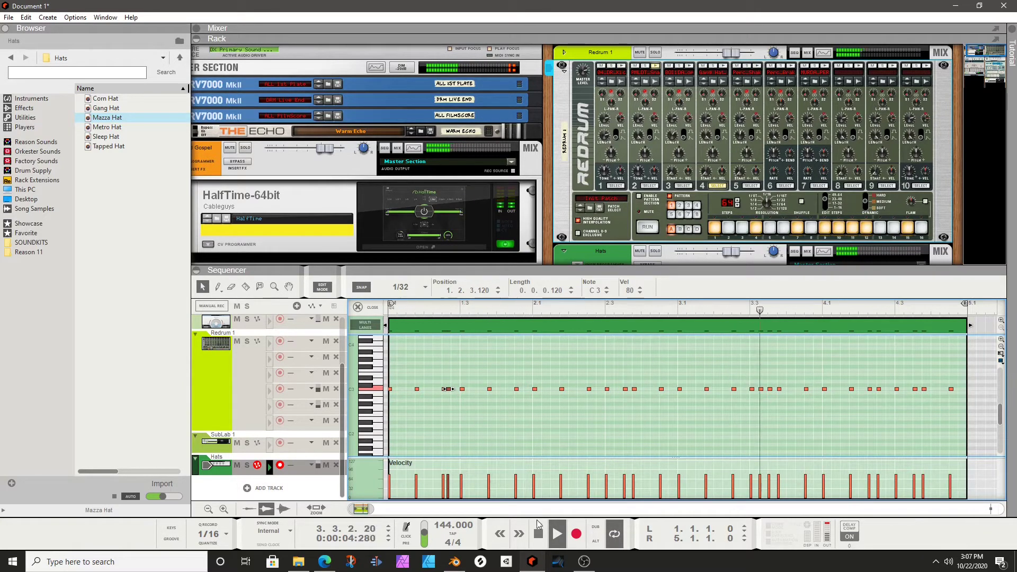
{"action": "key", "text": "ctrl+d"}
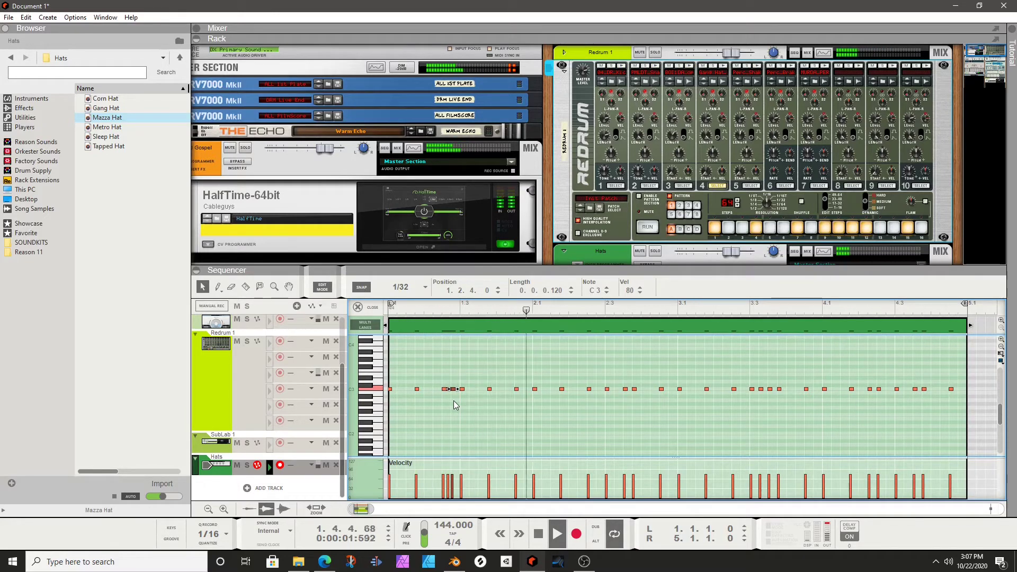
{"action": "key", "text": "ctrl+d"}
{"action": "left_click", "coordinate": [453, 404]}
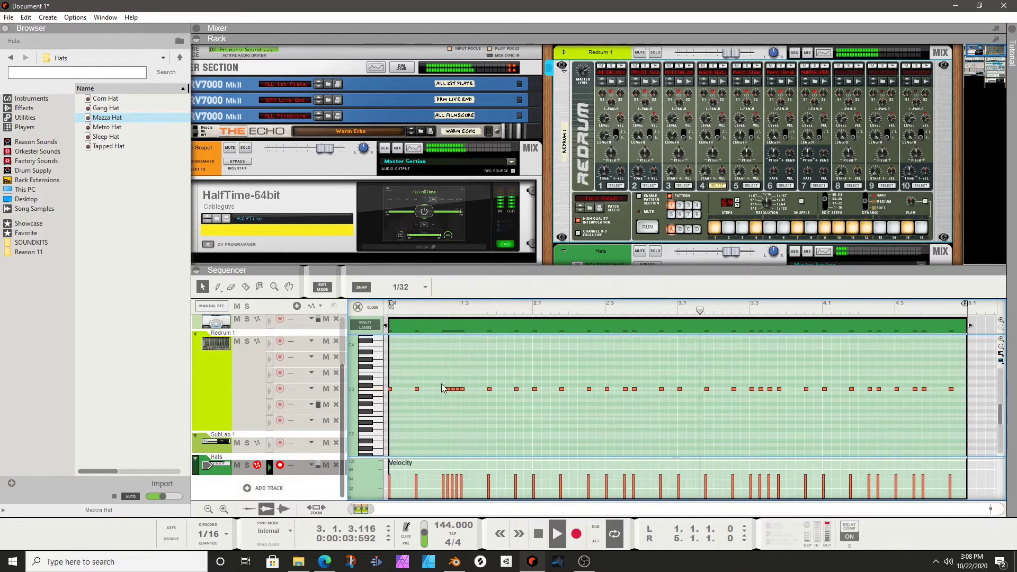
Raise the four roll notes at 1.2.3 to D#3 and add a C3 hat beneath them at 1.2.3.0
{"action": "left_click_drag", "start_coordinate": [443, 380], "coordinate": [460, 400]}
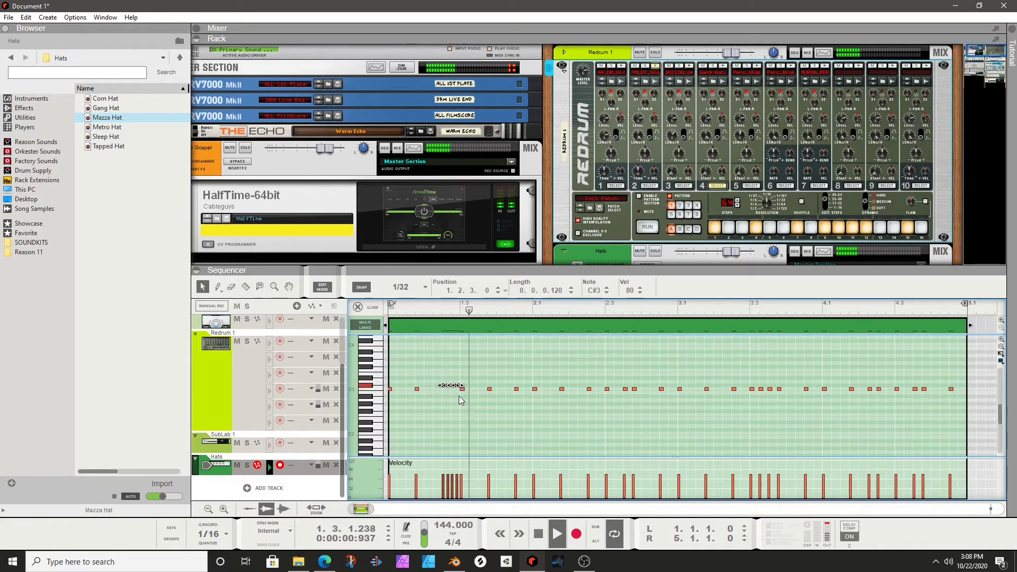
{"action": "key", "text": "Up"}
{"action": "key", "text": "Up"}
{"action": "key", "text": "Up"}
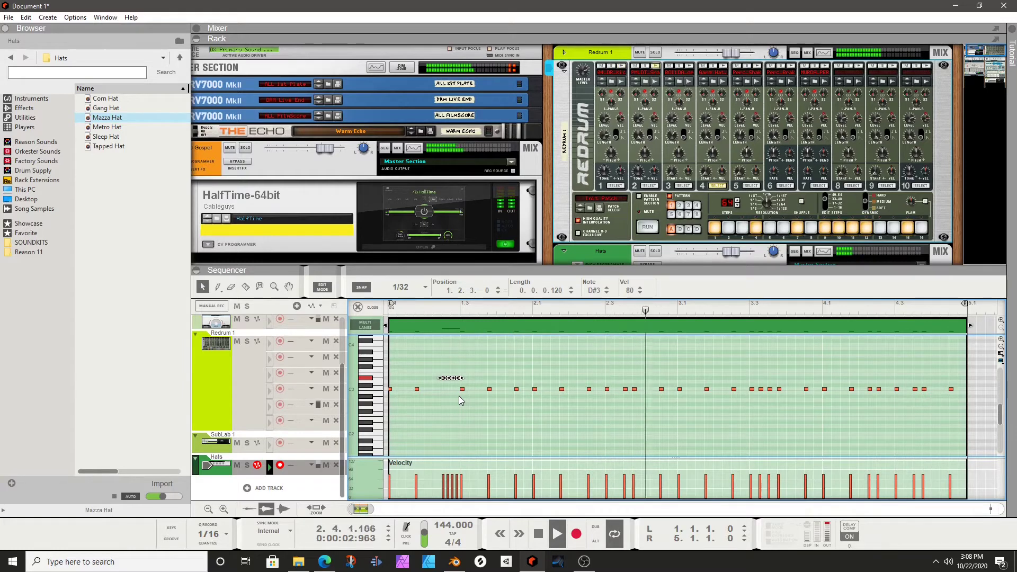
{"action": "double_click", "coordinate": [440, 390]}
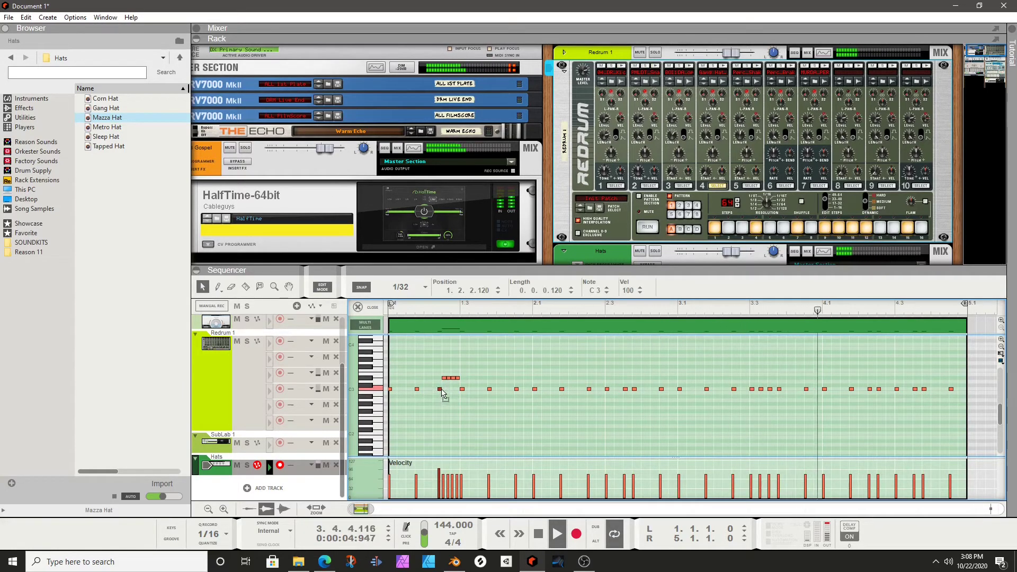
{"action": "left_click_drag", "start_coordinate": [441, 392], "coordinate": [445, 395]}
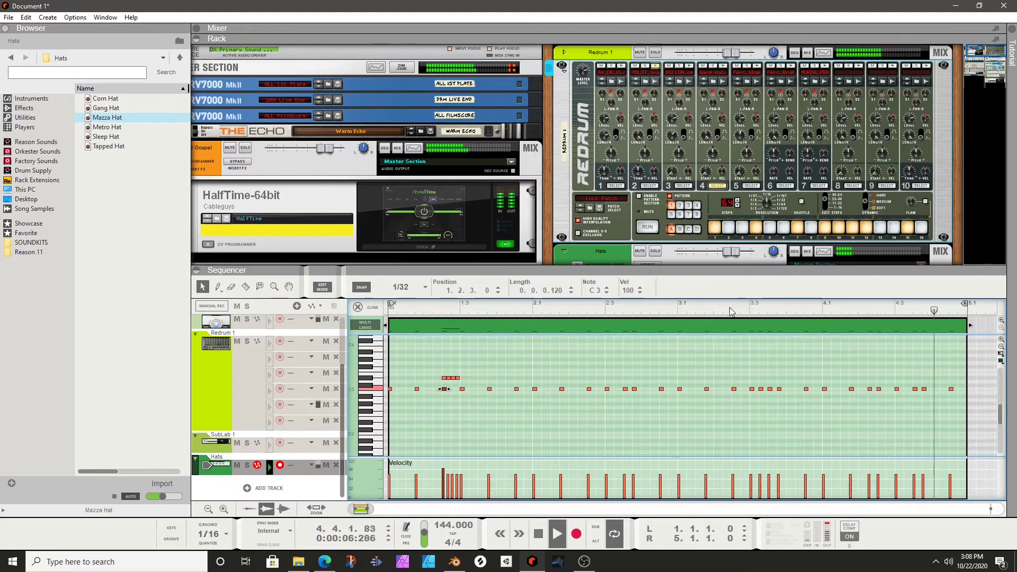
Add a 1/32 hat on G#2 at 2.3.3.120 and another on C3 at 2.4.3.120
{"action": "left_click", "coordinate": [631, 390]}
{"action": "key", "text": "Down"}
{"action": "key", "text": "Down"}
{"action": "key", "text": "Down"}
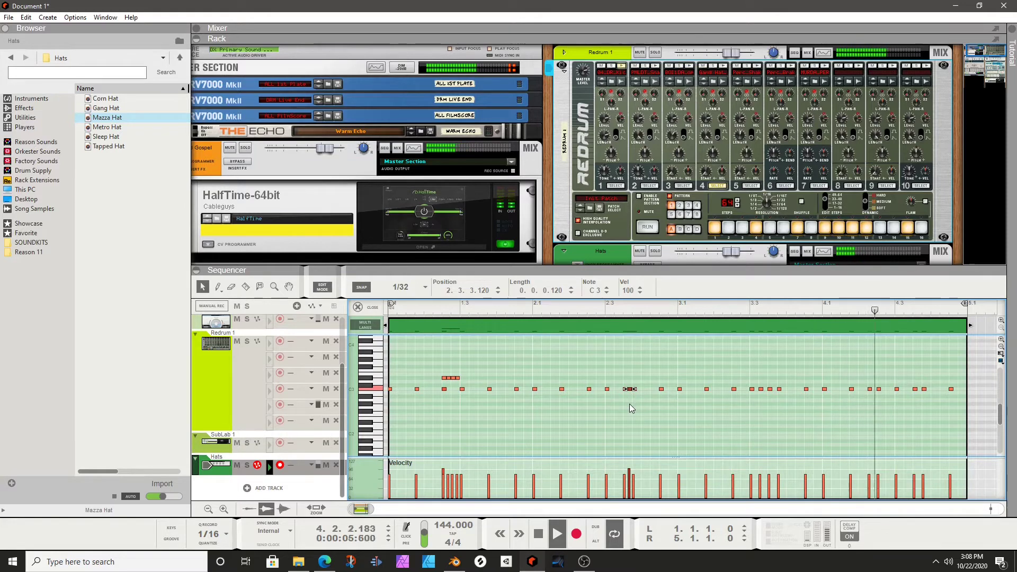
{"action": "key", "text": "Down"}
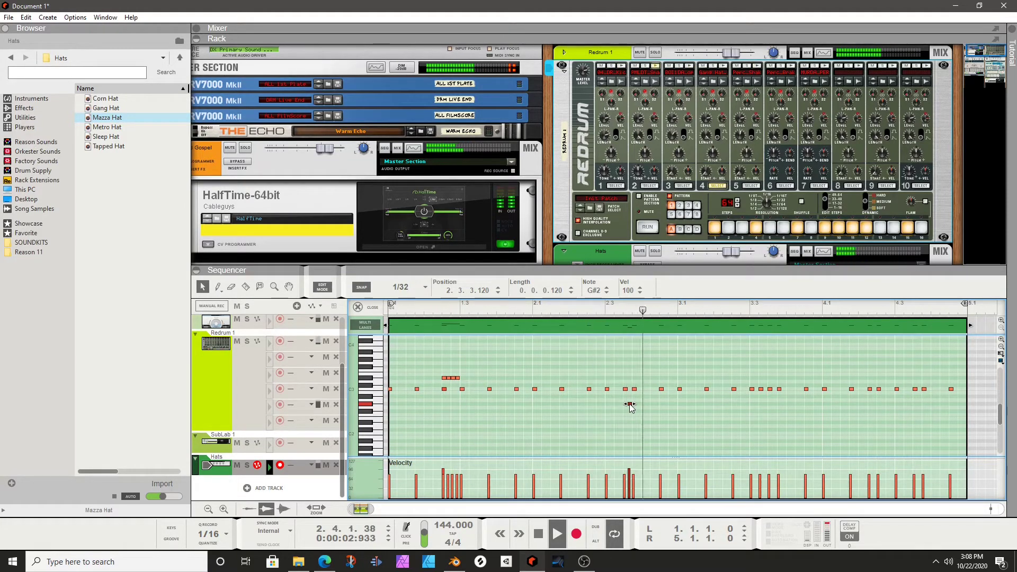
{"action": "double_click", "coordinate": [666, 390]}
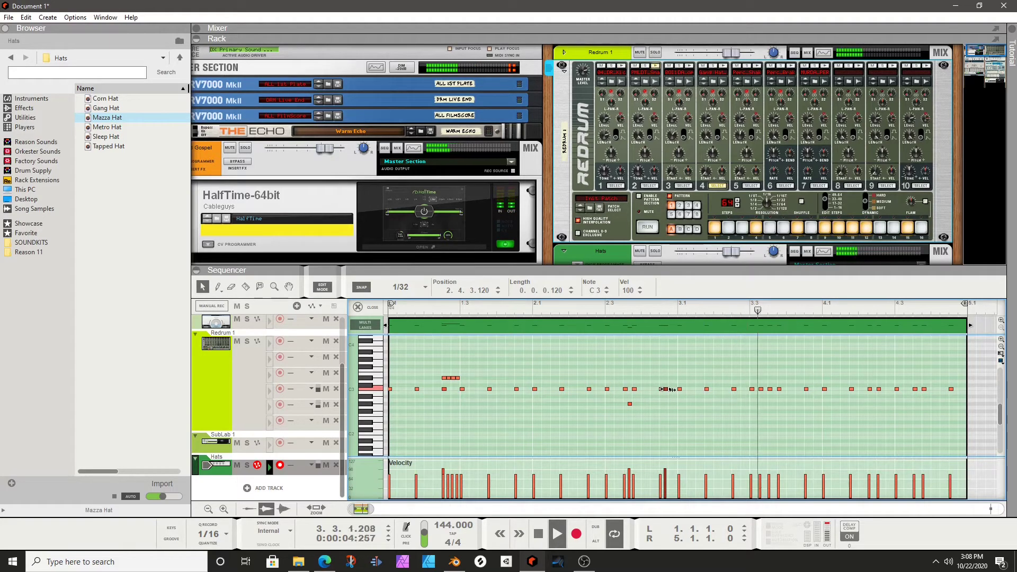
Raise the hats at 3.3.3.0 and 3.3.4.0 to D#3, leaving no extra 1/32 note between them
{"action": "left_click", "coordinate": [766, 390]}
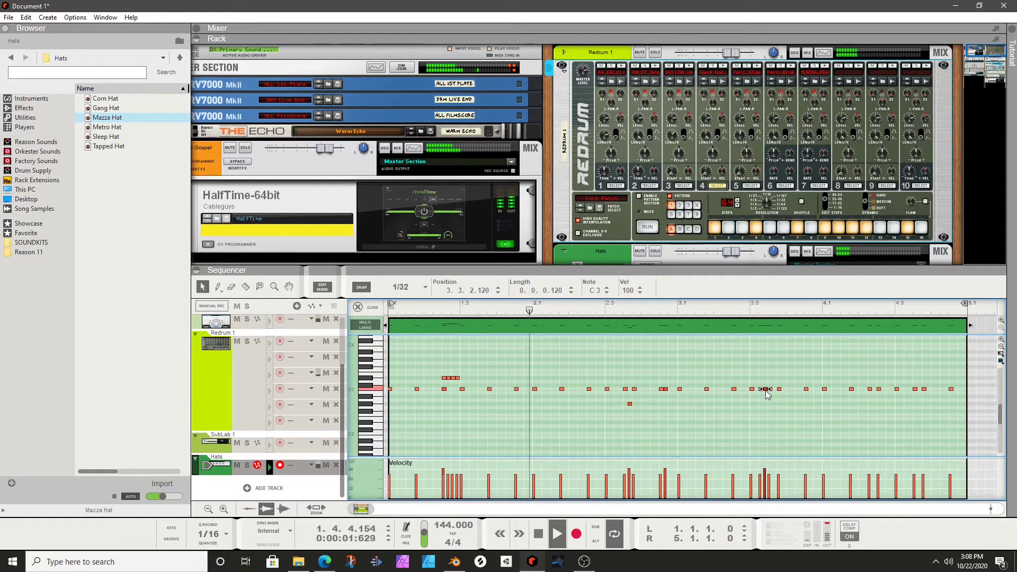
{"action": "left_click", "coordinate": [763, 389]}
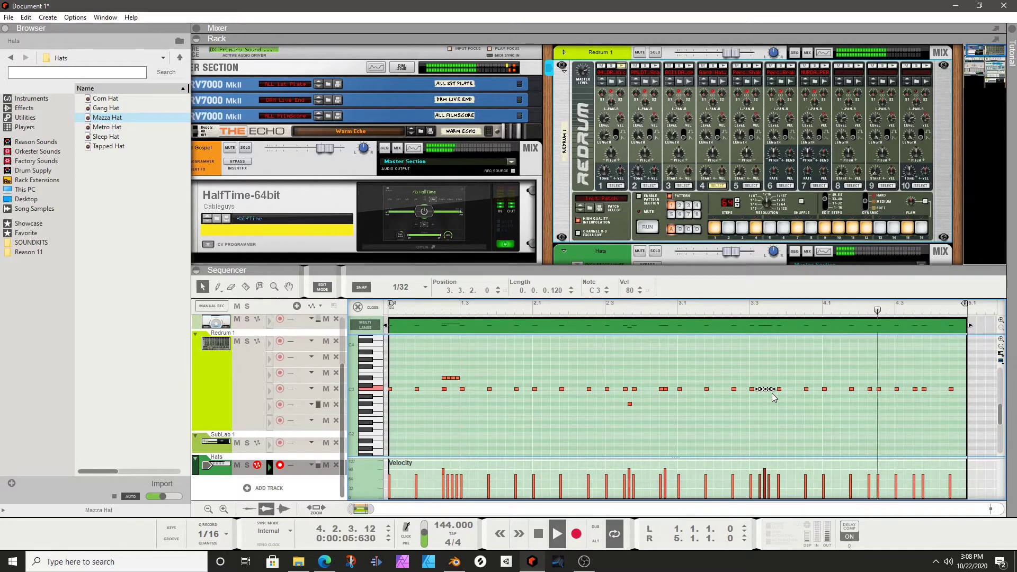
{"action": "left_click", "coordinate": [772, 393]}
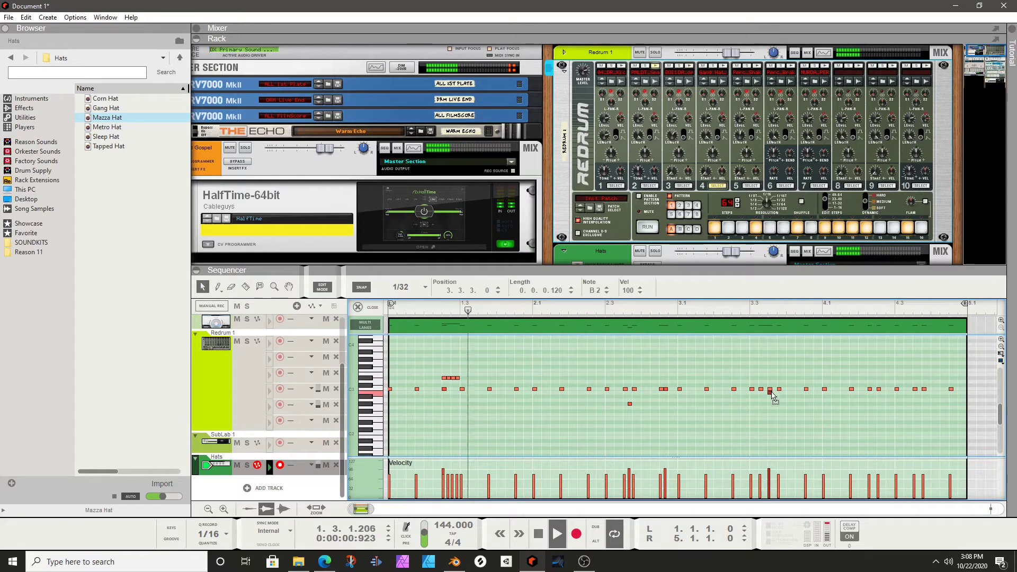
{"action": "left_click_drag", "start_coordinate": [772, 392], "coordinate": [779, 394]}
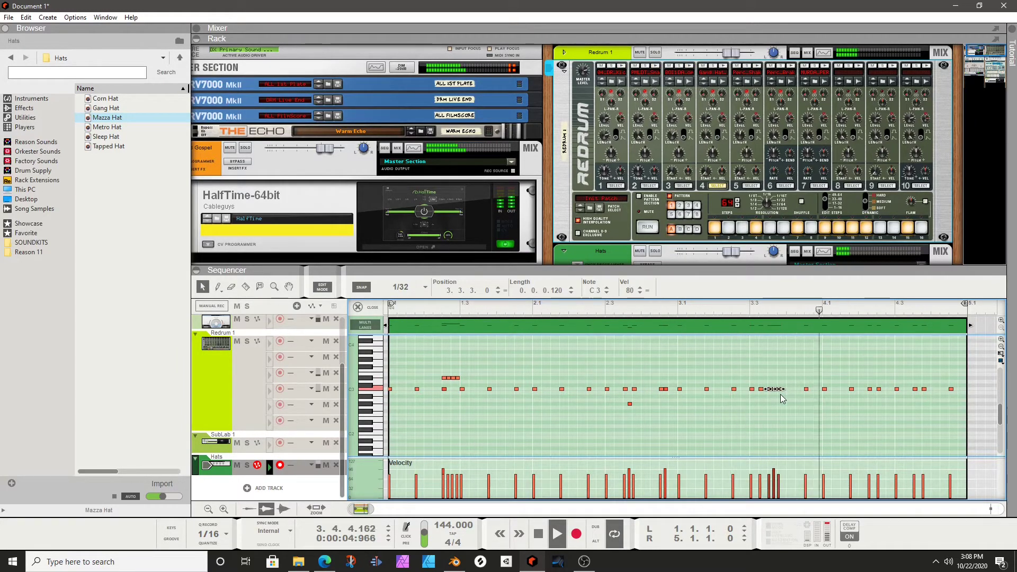
{"action": "key", "text": "Up"}
{"action": "key", "text": "Up"}
{"action": "key", "text": "Up"}
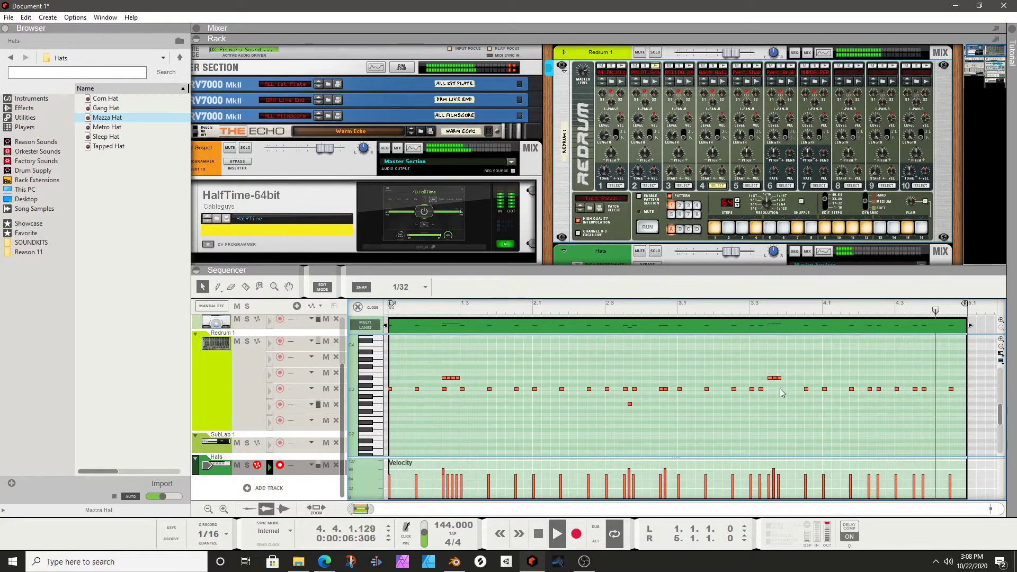
{"action": "left_click", "coordinate": [773, 388]}
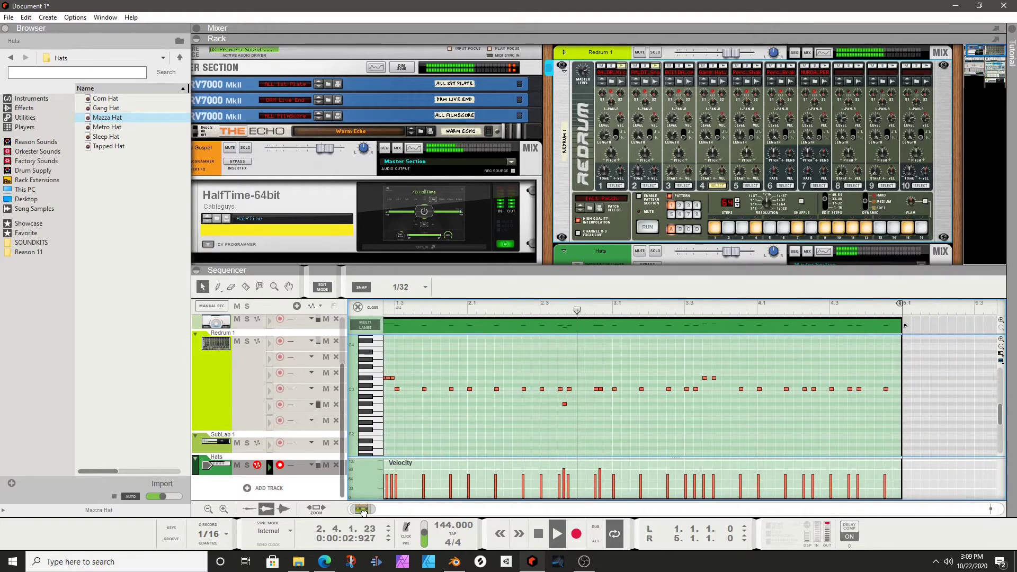
Hide the Browser and fill the end of the Hats clip with 1/32 notes on C3 from 4.4.3.120 to 4.4.4.120
{"action": "left_click_drag", "start_coordinate": [361, 510], "coordinate": [362, 510]}
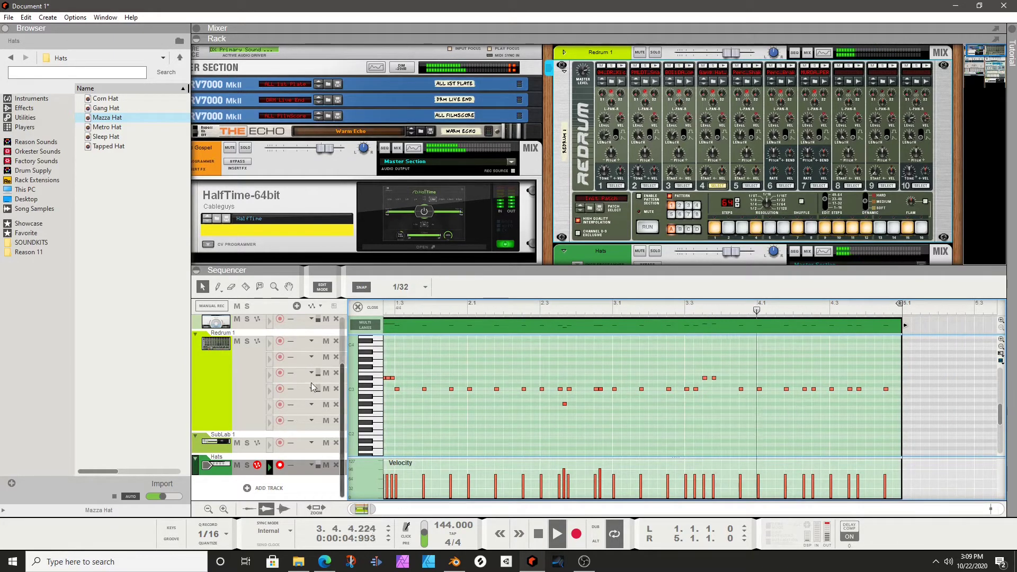
{"action": "left_click", "coordinate": [5, 28]}
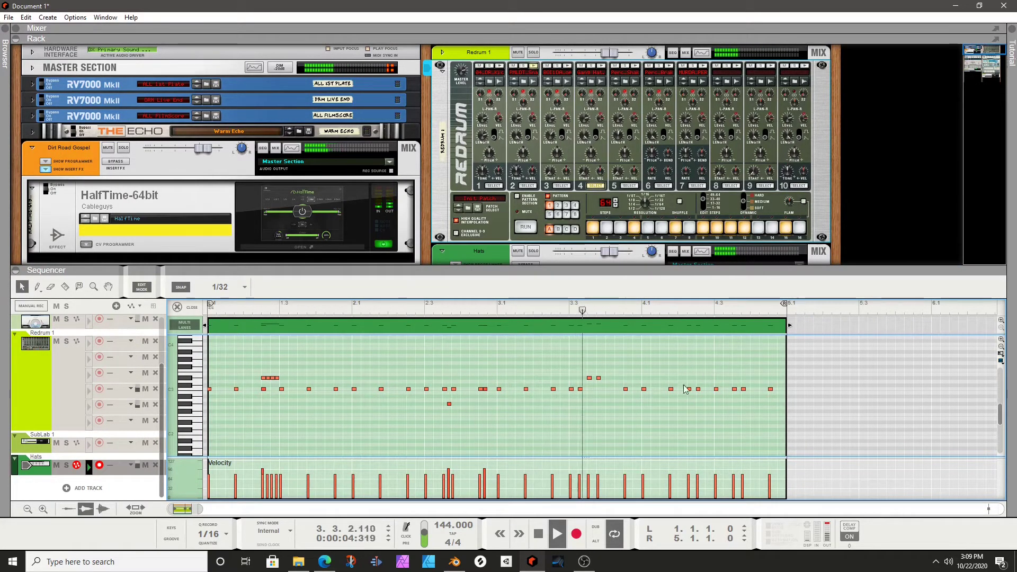
{"action": "left_click", "coordinate": [775, 390]}
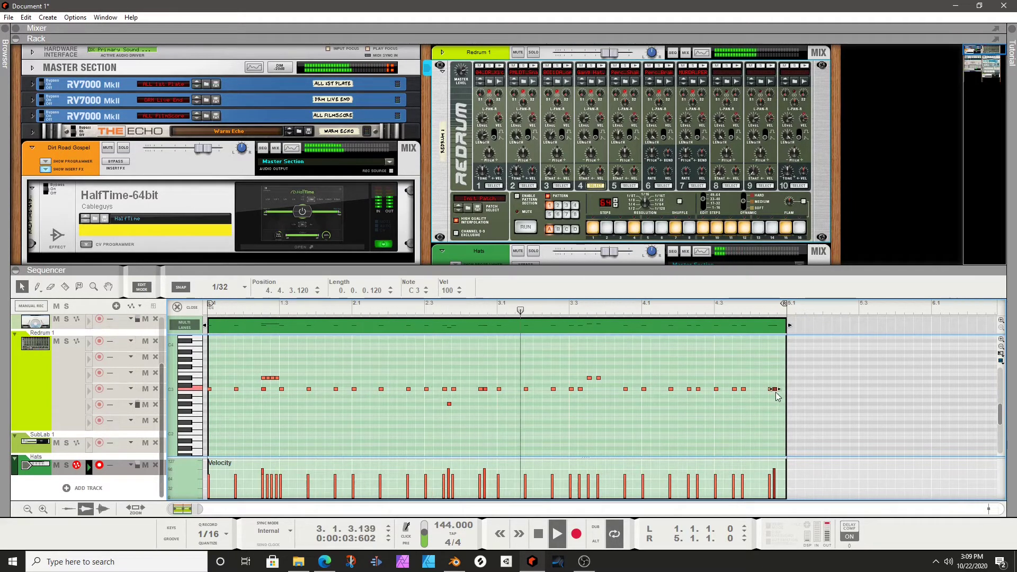
{"action": "key", "text": "ctrl+d"}
{"action": "key", "text": "ctrl+d"}
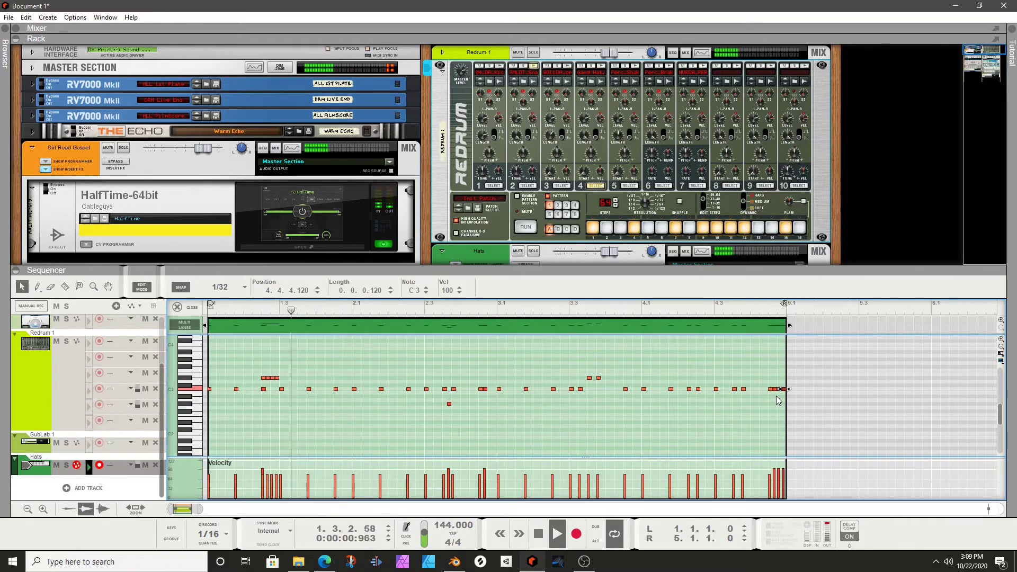
Leave the Hats clip and draw a new four-bar clip in the empty second Redrum 1 lane, opening it for editing
{"action": "left_click", "coordinate": [187, 308]}
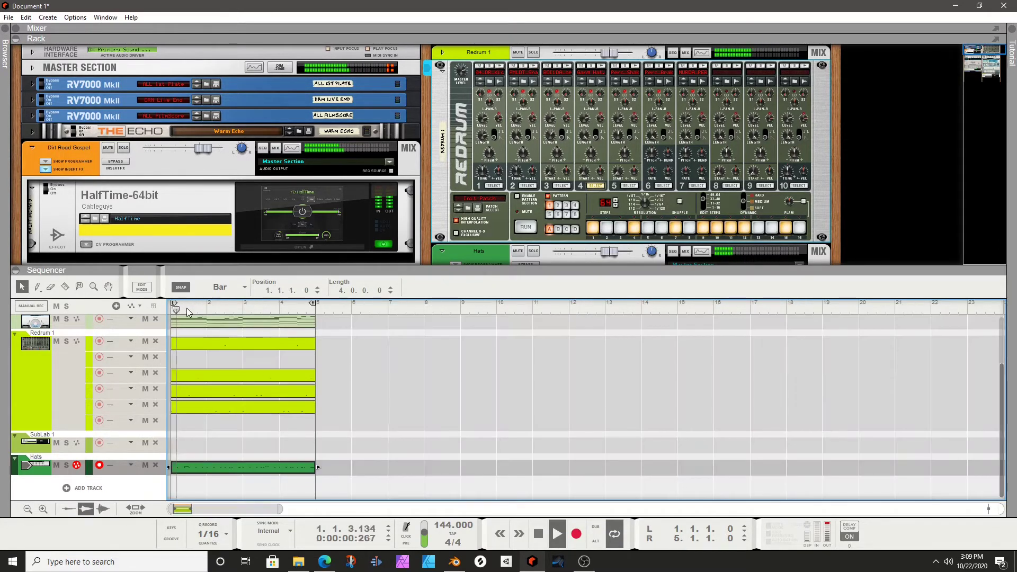
{"action": "scroll", "coordinate": [231, 371], "scroll_direction": "up", "scroll_amount": 2}
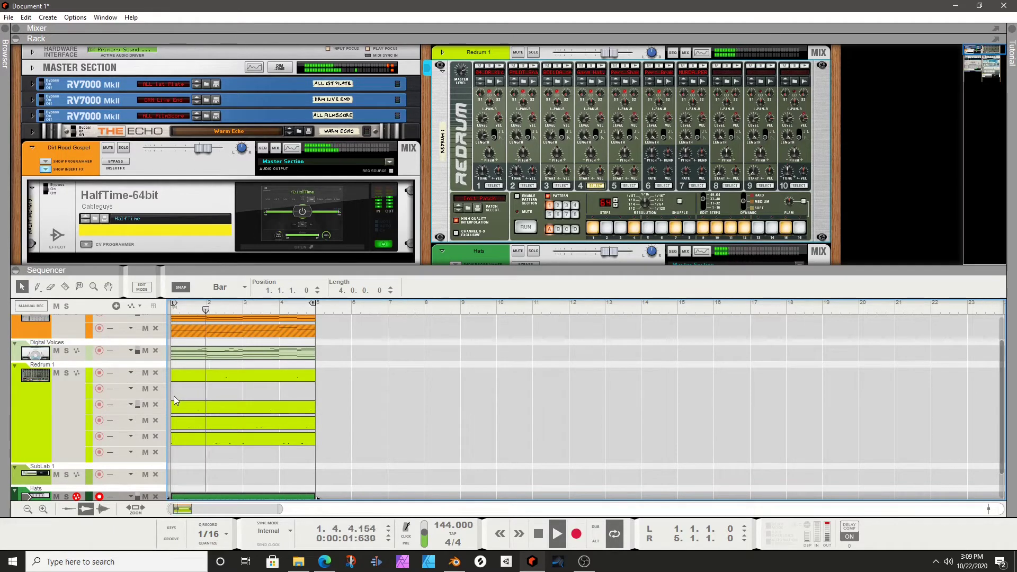
{"action": "left_click_drag", "start_coordinate": [175, 394], "coordinate": [291, 394]}
{"action": "double_click", "coordinate": [288, 390]}
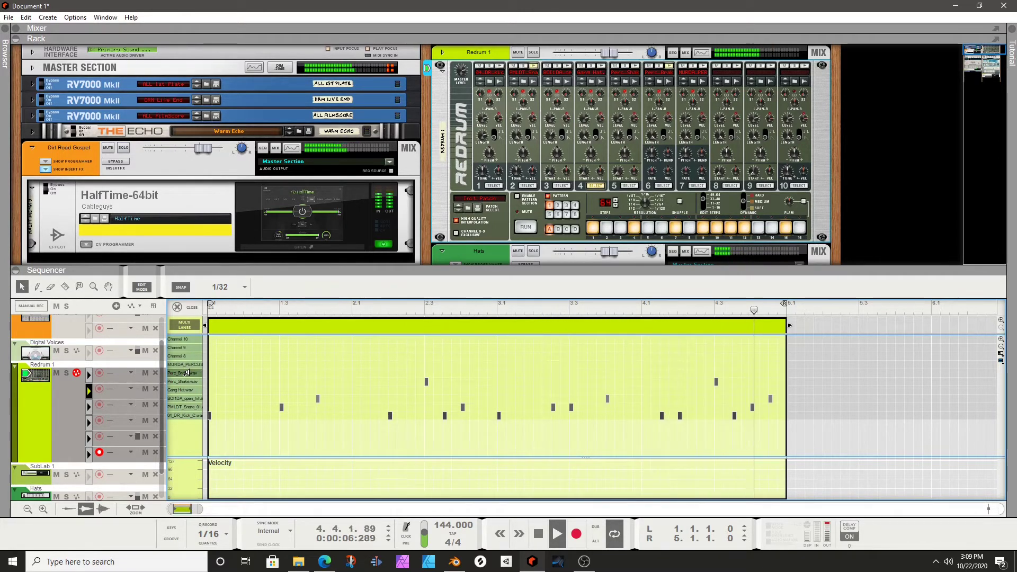
Place percussion hits on the F1 row at 1.1.1, 2.2.1, 2.3.3, 3.1.1, 4.1.3 and 4.3.3
{"action": "left_click", "coordinate": [210, 373]}
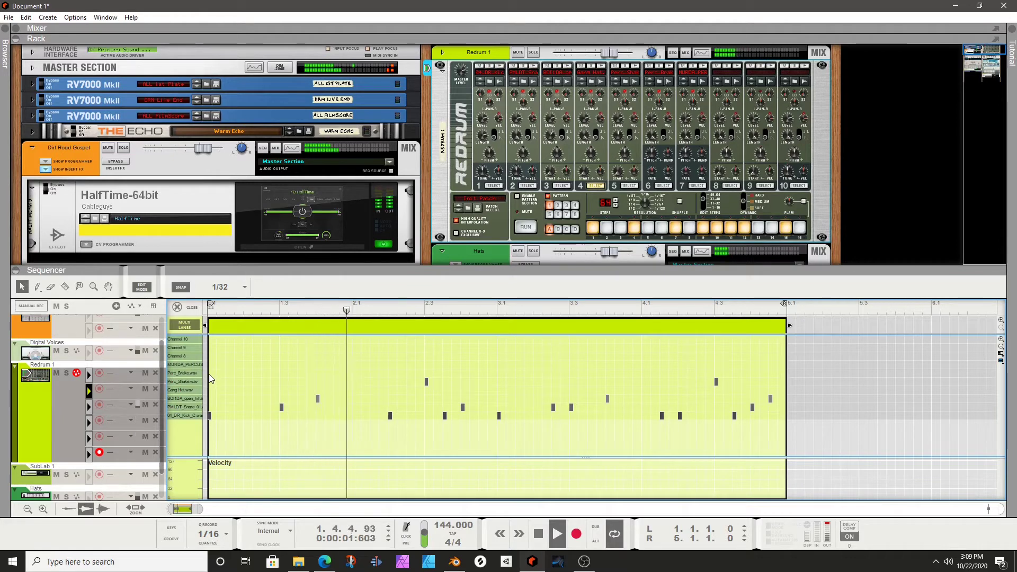
{"action": "left_click", "coordinate": [498, 374]}
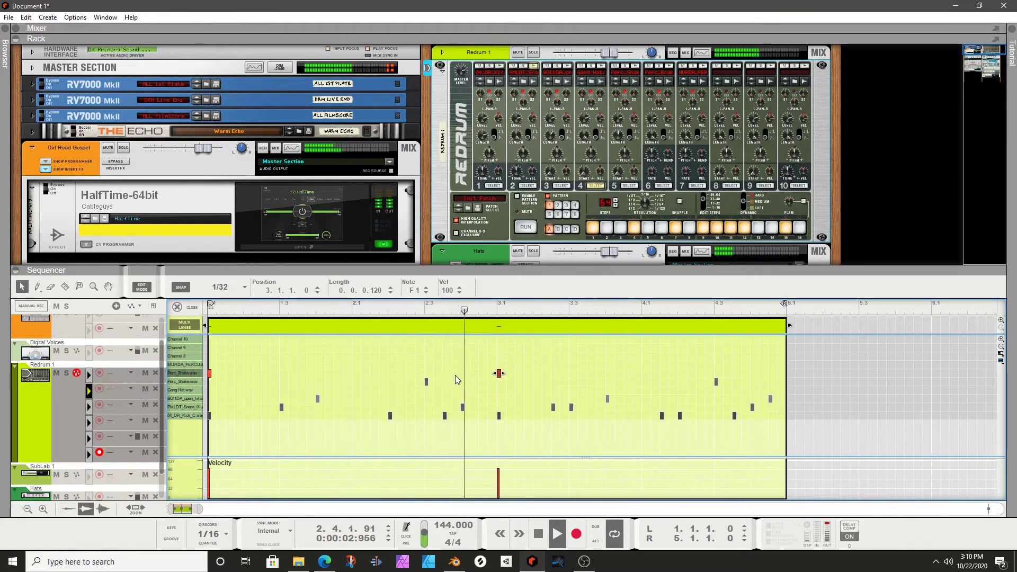
{"action": "left_click", "coordinate": [399, 373]}
{"action": "left_click_drag", "start_coordinate": [400, 374], "coordinate": [392, 375]}
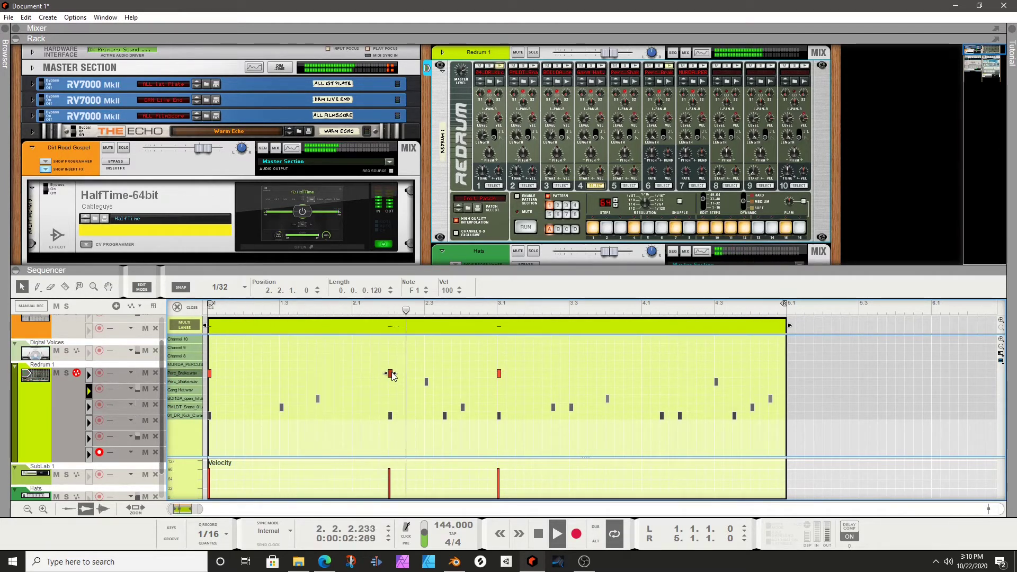
{"action": "left_click", "coordinate": [453, 374], "text": "alt"}
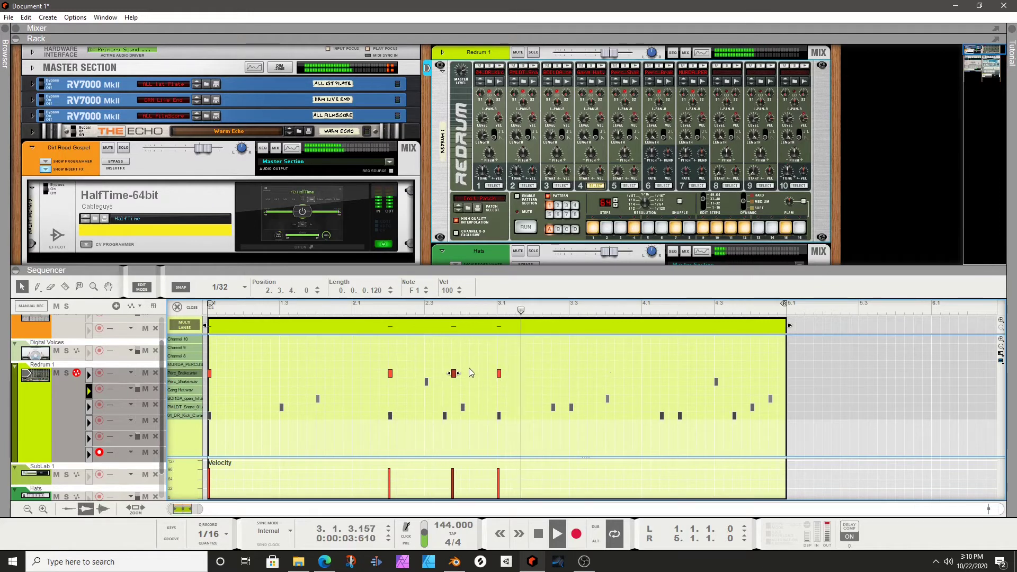
{"action": "left_click_drag", "start_coordinate": [454, 374], "coordinate": [445, 375]}
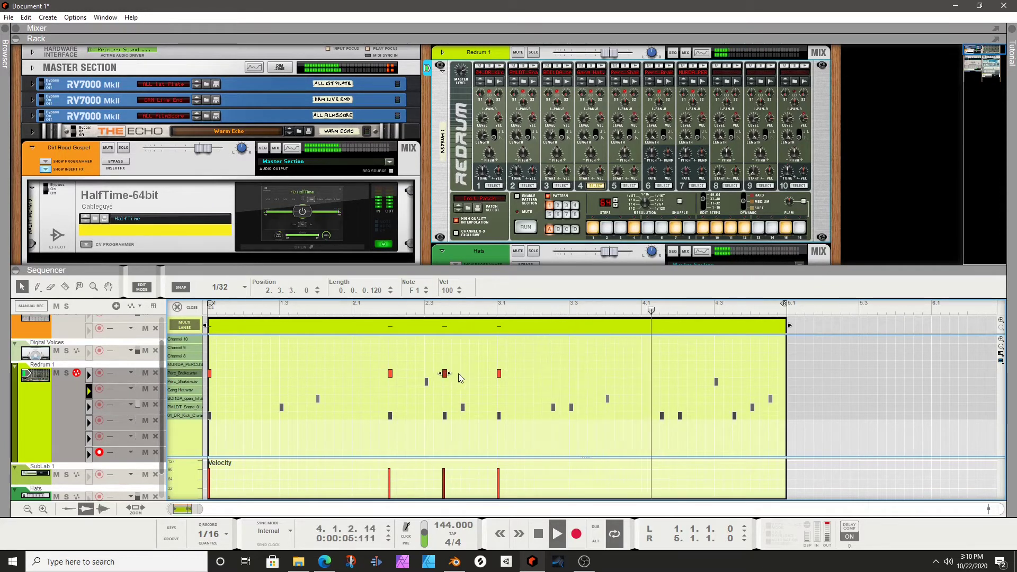
{"action": "left_click", "coordinate": [662, 374]}
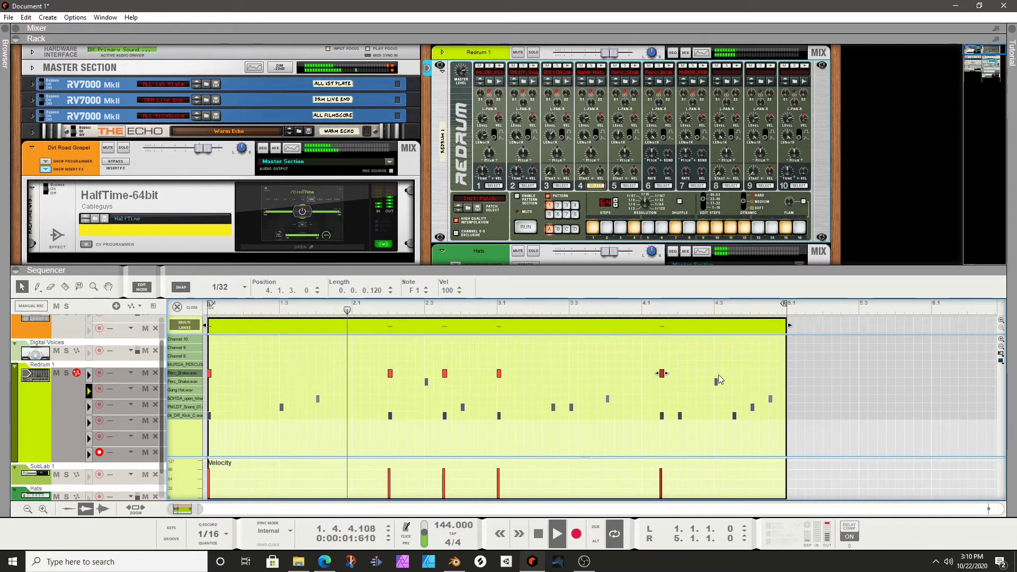
{"action": "left_click", "coordinate": [680, 373], "text": "alt"}
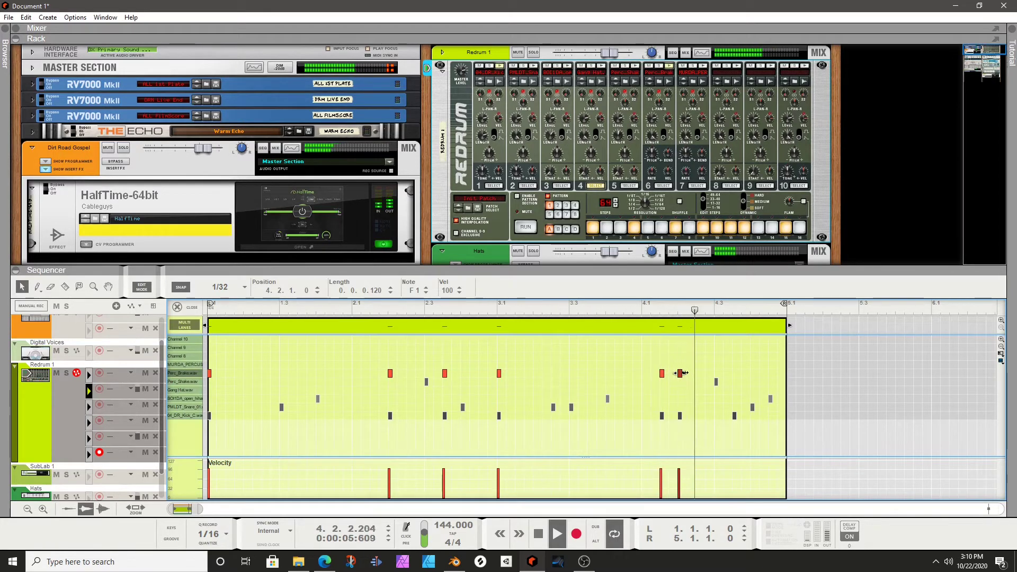
{"action": "left_click_drag", "start_coordinate": [679, 374], "coordinate": [736, 374]}
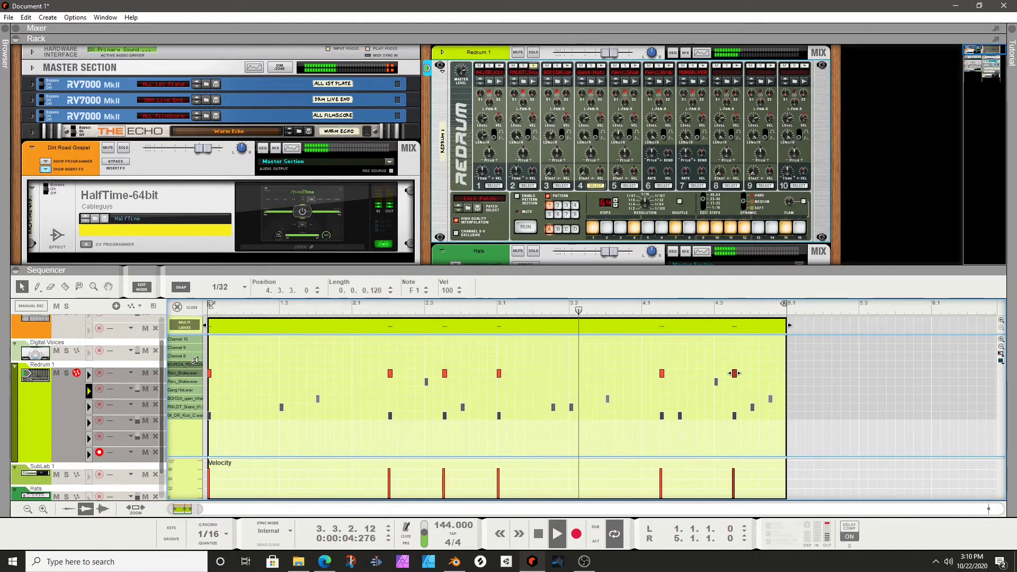
Place a MURDA percussion hit on the F#1 row at 1.4.1.0
{"action": "left_click", "coordinate": [281, 365]}
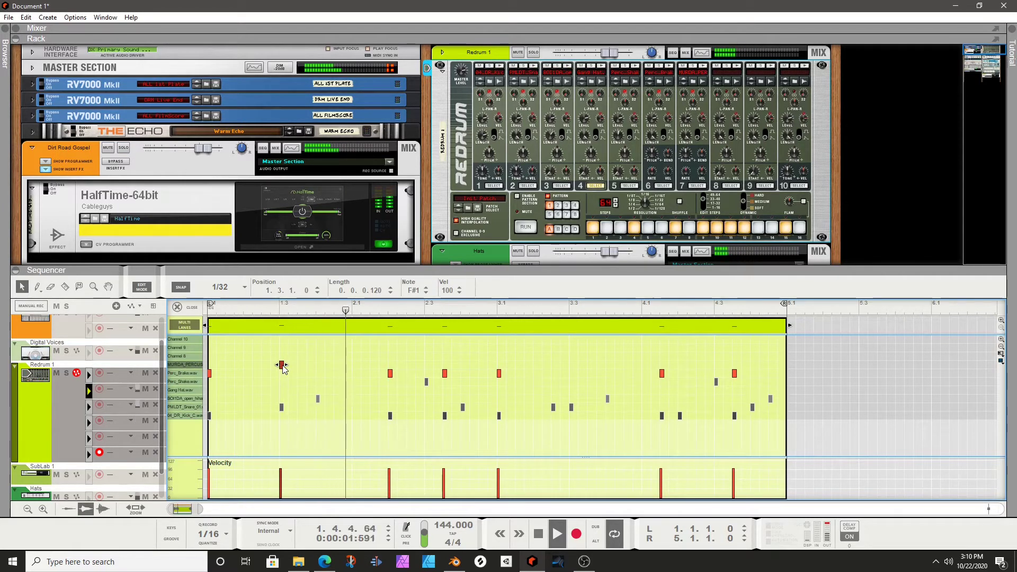
{"action": "left_click_drag", "start_coordinate": [281, 365], "coordinate": [318, 366]}
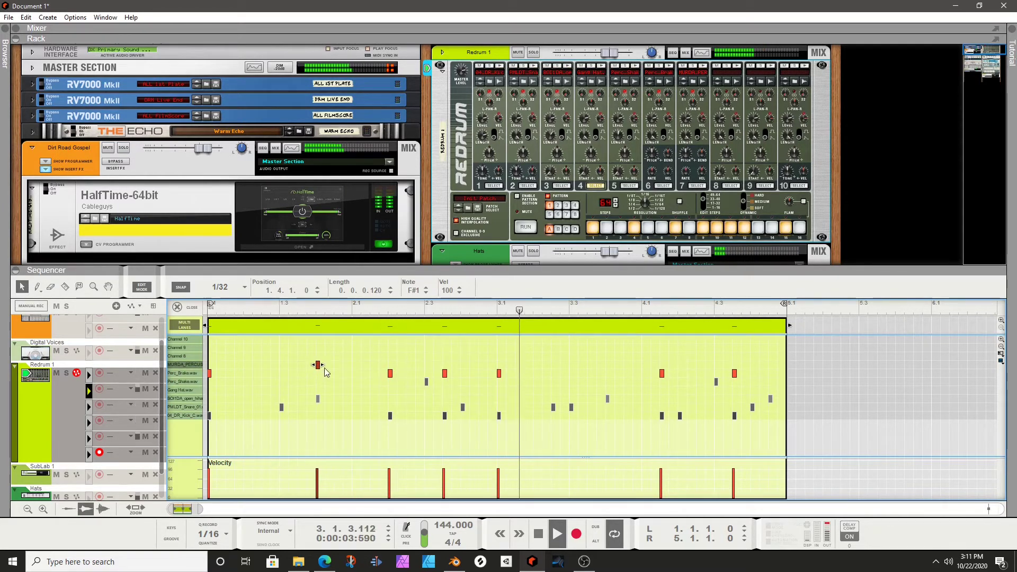
Place a second MURDA percussion hit on the F#1 row at 4.2.1 and set both MURDA hits' velocity to 64
{"action": "left_click", "coordinate": [535, 365]}
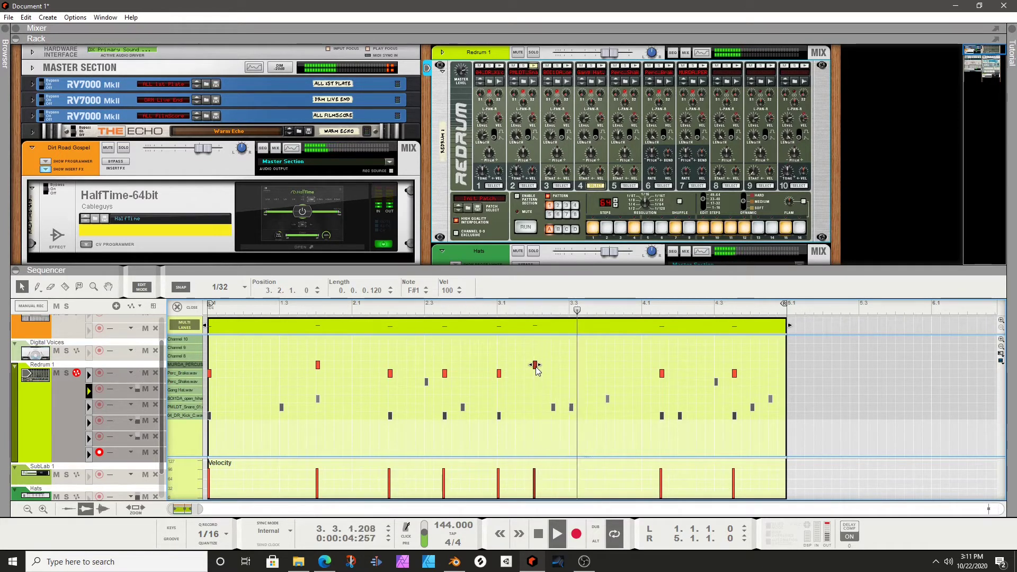
{"action": "left_click_drag", "start_coordinate": [536, 370], "coordinate": [236, 372]}
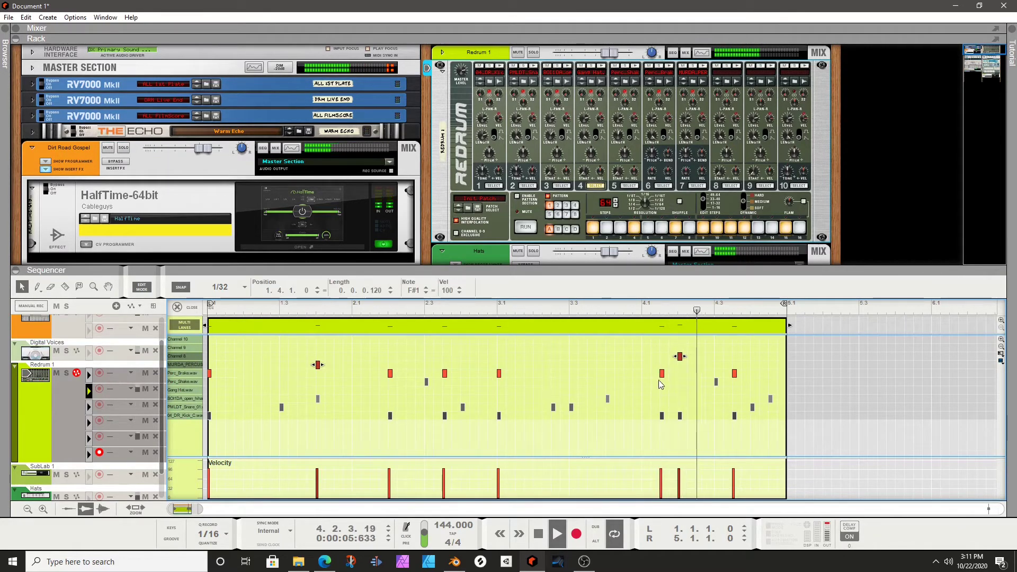
{"action": "left_click", "coordinate": [680, 358]}
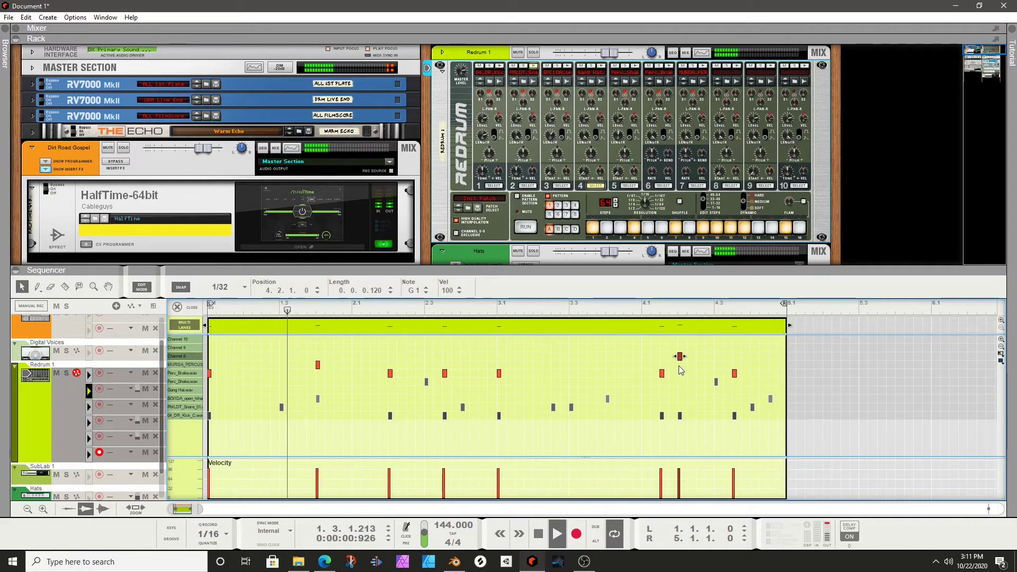
{"action": "left_click_drag", "start_coordinate": [680, 358], "coordinate": [309, 373]}
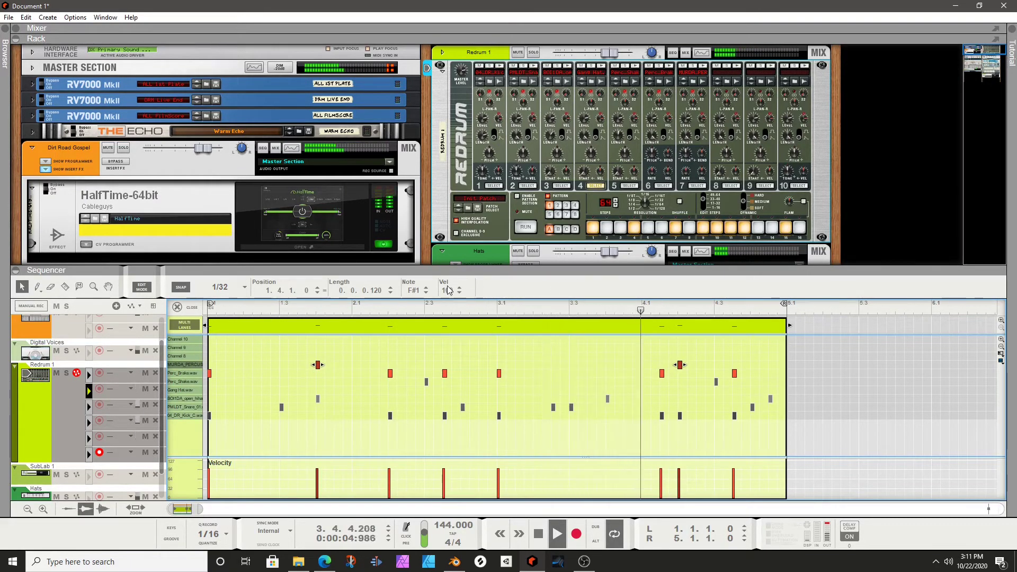
{"action": "left_click_drag", "start_coordinate": [316, 475], "coordinate": [315, 486]}
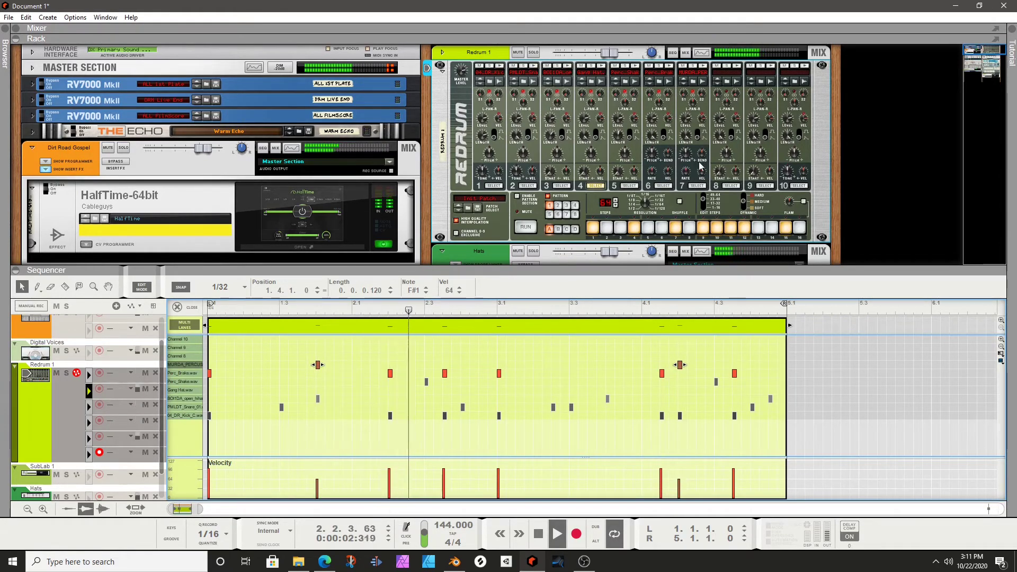
{"action": "mouse_move", "coordinate": [688, 152]}
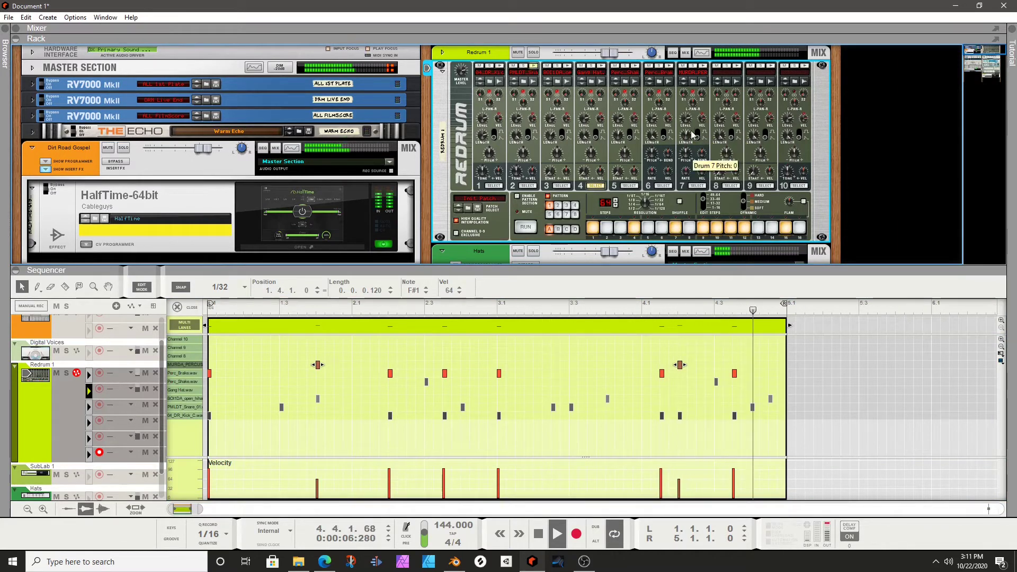
{"action": "mouse_move", "coordinate": [689, 124]}
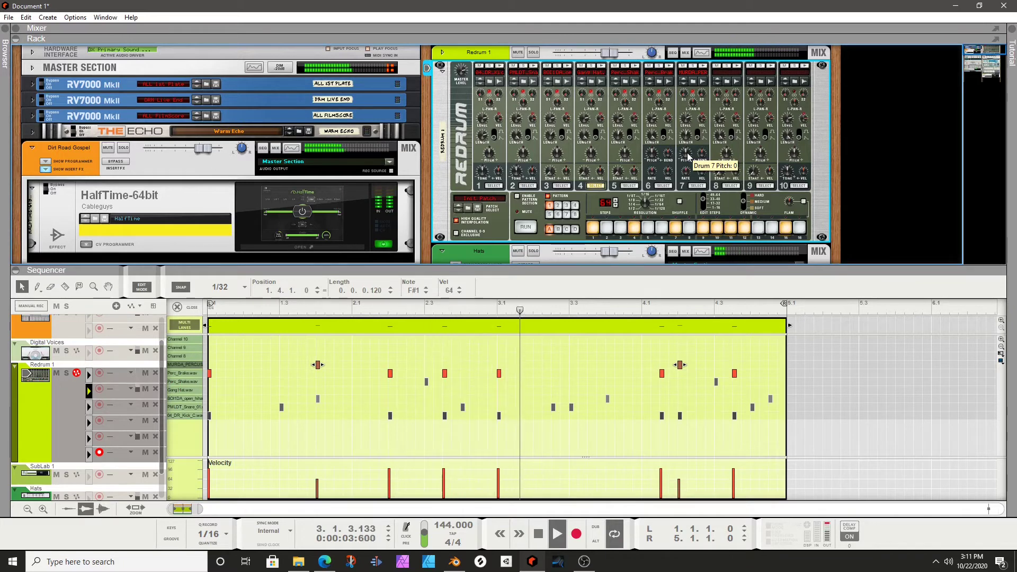
Leave the Redrum 1 clip and draw a new four-bar clip in the SubLab 1 lane, opening it for editing
{"action": "left_click", "coordinate": [195, 307]}
{"action": "left_click", "coordinate": [240, 456]}
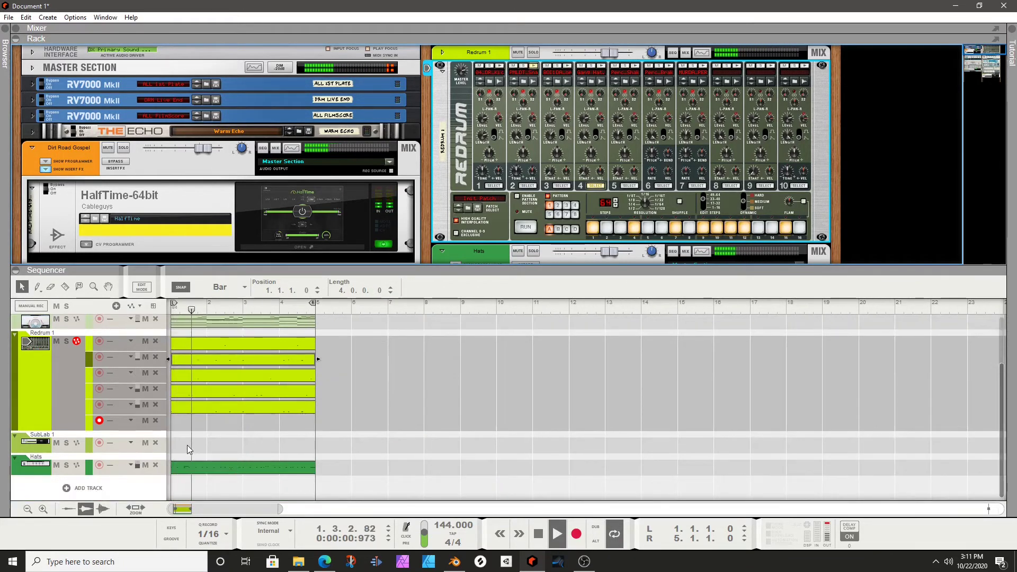
{"action": "left_click_drag", "start_coordinate": [190, 450], "coordinate": [302, 447]}
{"action": "double_click", "coordinate": [302, 451]}
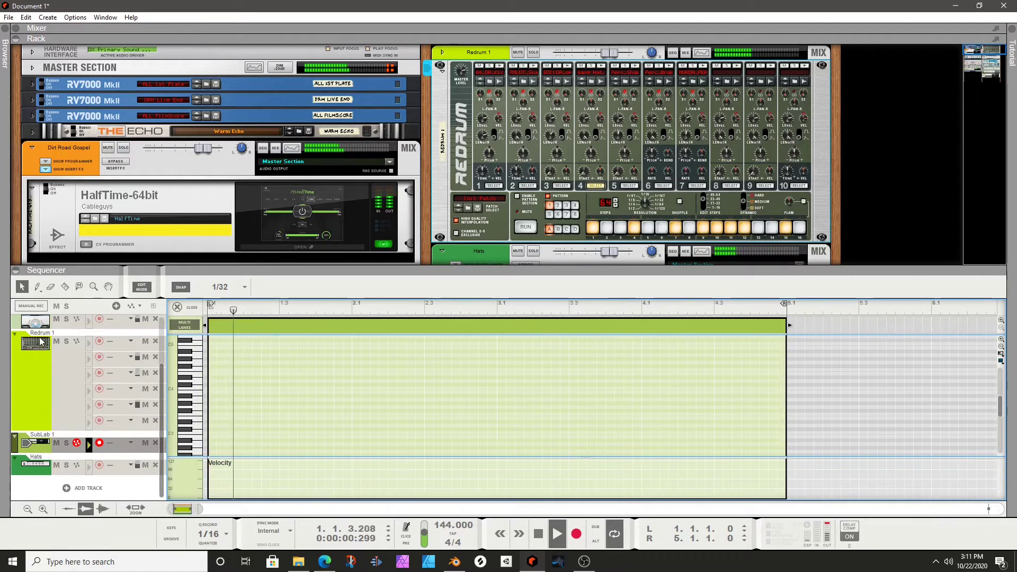
Show the Dirt Road Gospel chords as reference notes behind the SubLab 1 clip and slightly lower SubLab 1's mixer level
{"action": "scroll", "coordinate": [33, 360], "scroll_direction": "up", "scroll_amount": 3}
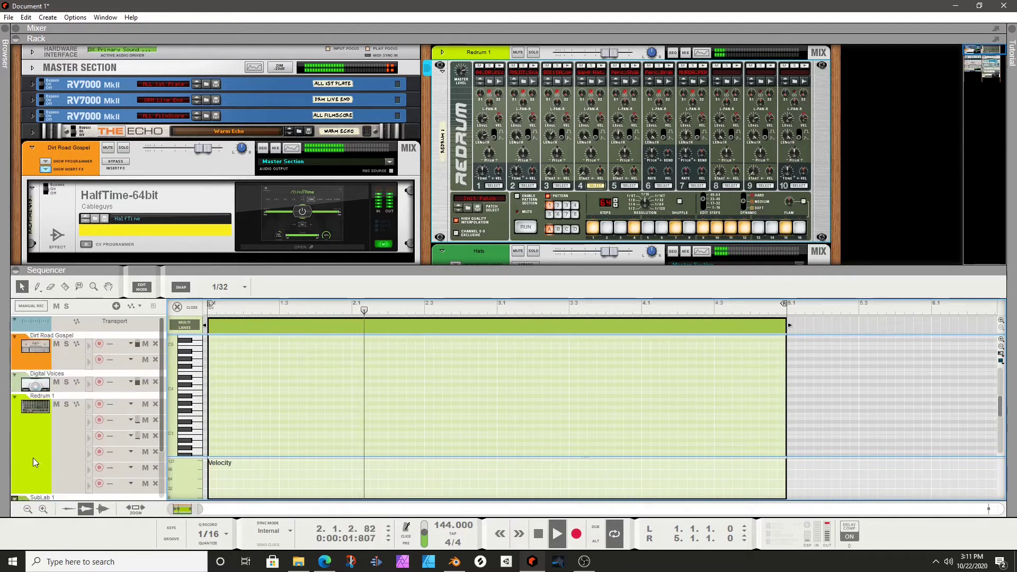
{"action": "left_click", "coordinate": [25, 368]}
{"action": "scroll", "coordinate": [50, 407], "scroll_direction": "down", "scroll_amount": 3}
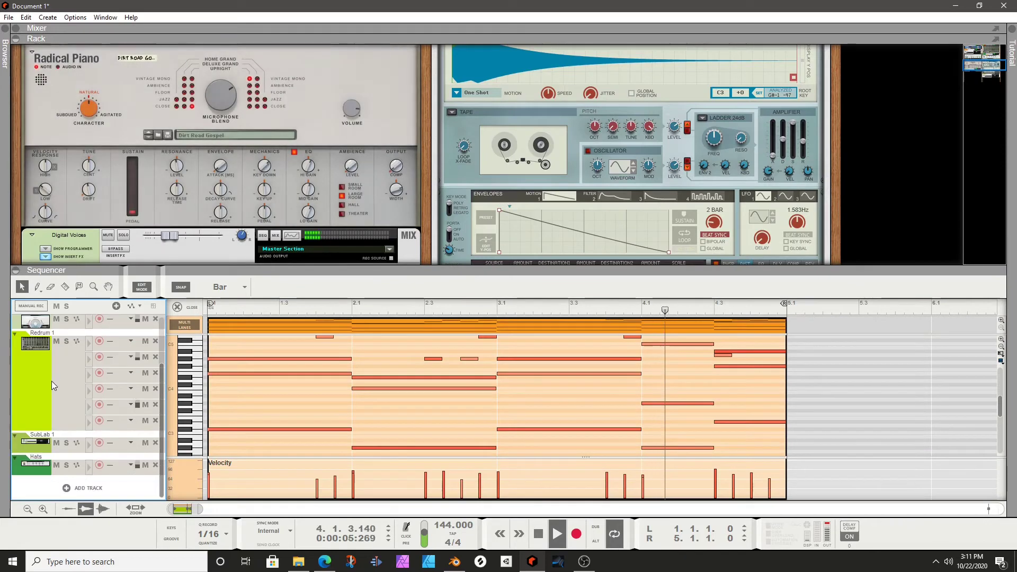
{"action": "left_click", "coordinate": [29, 451]}
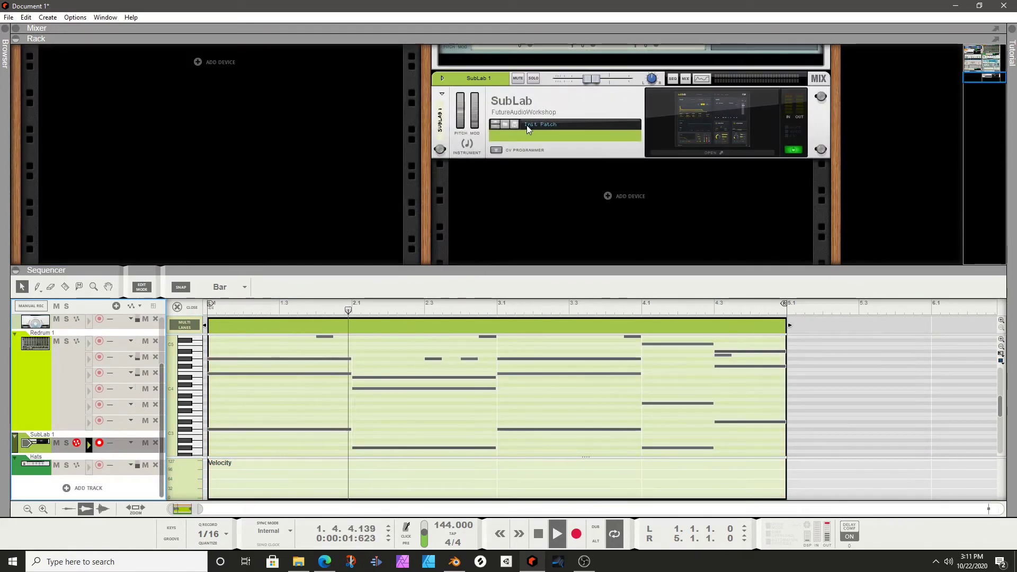
{"action": "left_click_drag", "start_coordinate": [592, 79], "coordinate": [581, 78]}
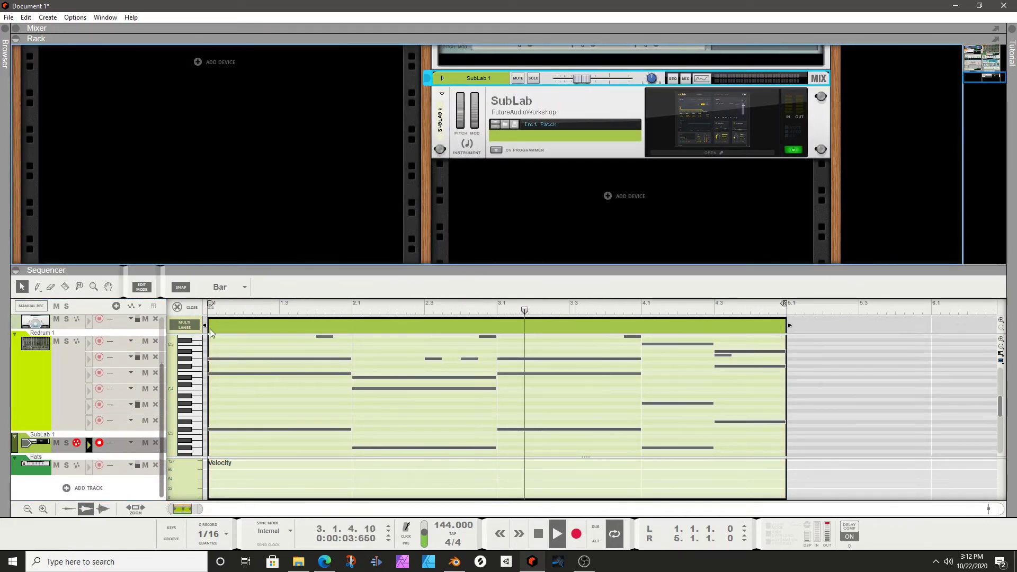
Audition SubLab 1 keys and draw a C#3 bass note at 1.1.1 with a length of 0.1.0.120, checking it in playback
{"action": "left_click", "coordinate": [200, 349]}
{"action": "left_click", "coordinate": [199, 366]}
{"action": "left_click", "coordinate": [201, 347]}
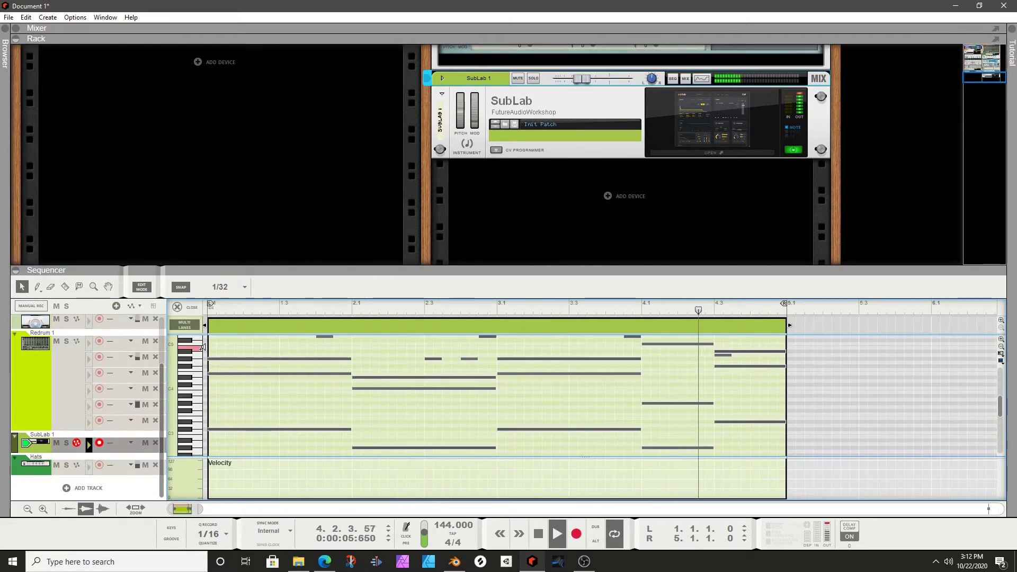
{"action": "key", "text": "space"}
{"action": "left_click", "coordinate": [233, 397]}
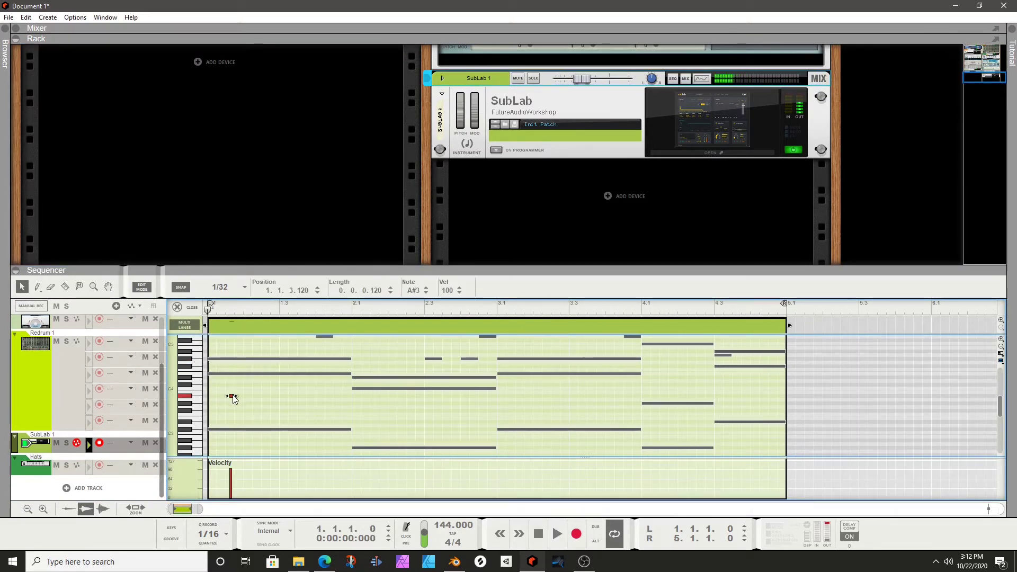
{"action": "left_click_drag", "start_coordinate": [240, 396], "coordinate": [219, 374]}
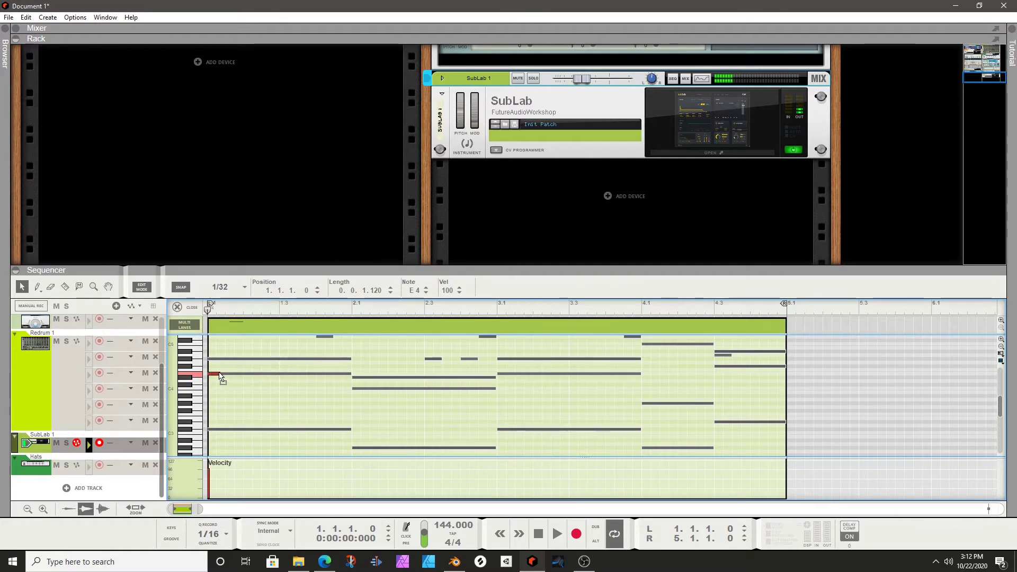
{"action": "scroll", "coordinate": [231, 389], "scroll_direction": "down", "scroll_amount": 2}
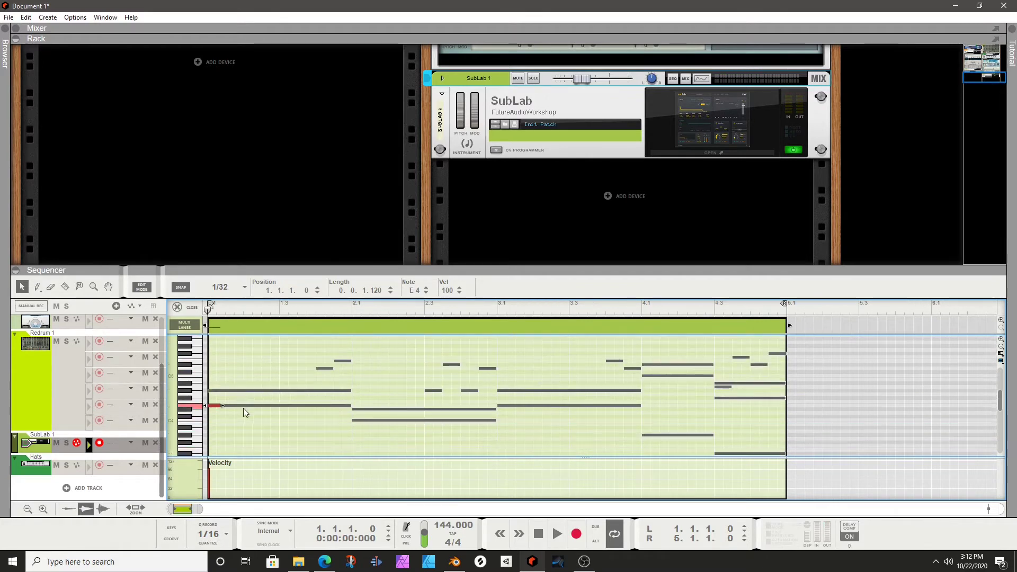
{"action": "left_click_drag", "start_coordinate": [216, 347], "coordinate": [214, 398]}
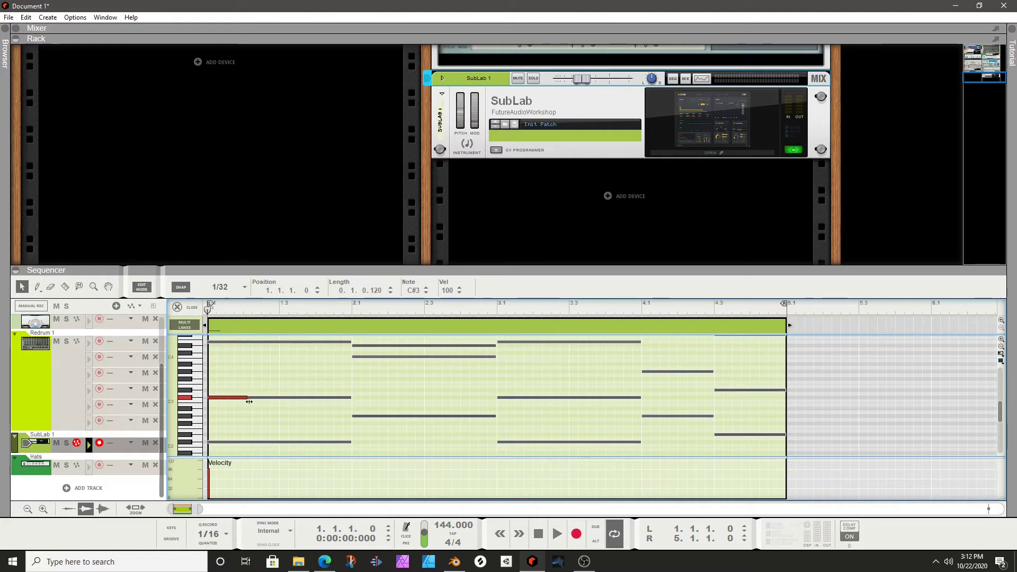
{"action": "key", "text": "space"}
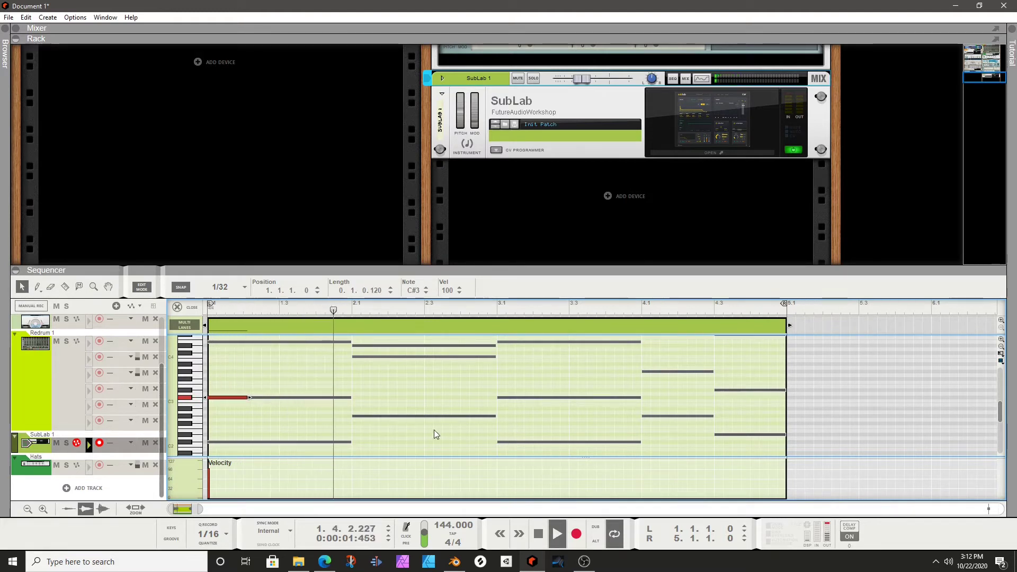
{"action": "key", "text": "space"}
Add one-beat G#2 bass notes at 2.2.1 and 2.3.3, following the chord's root
{"action": "left_click_drag", "start_coordinate": [403, 409], "coordinate": [421, 409]}
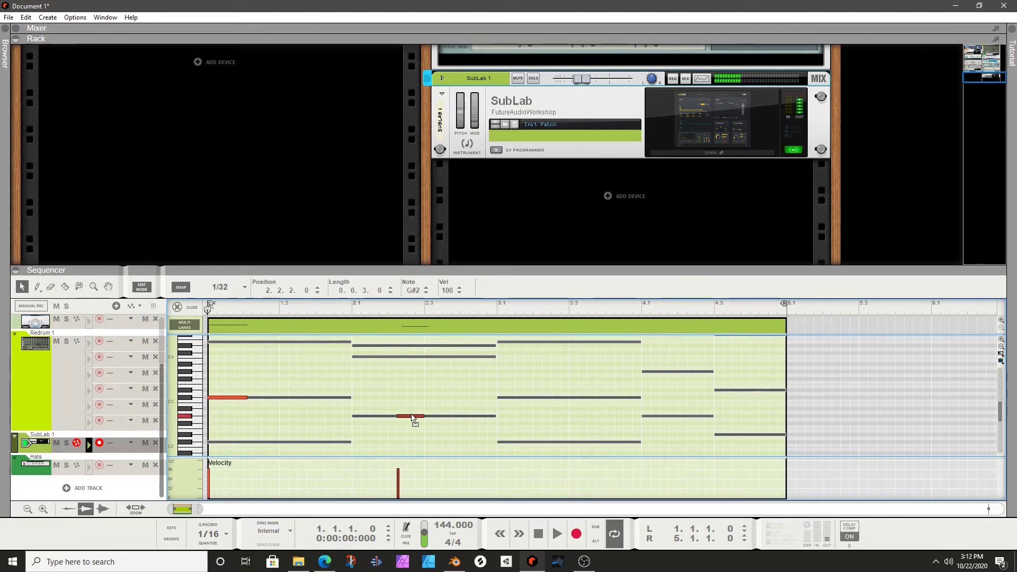
{"action": "key", "text": "space"}
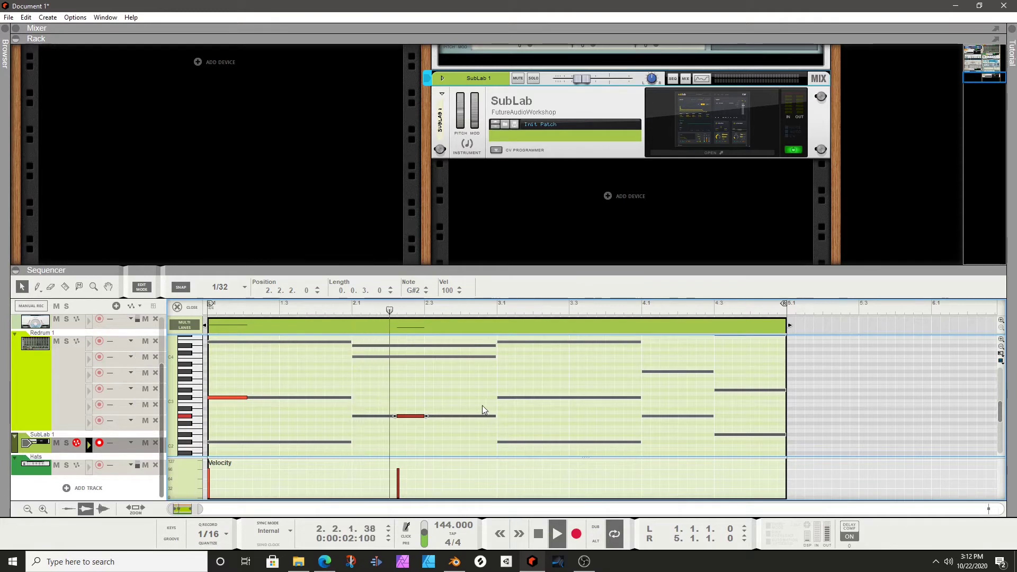
{"action": "left_click_drag", "start_coordinate": [405, 418], "coordinate": [398, 422]}
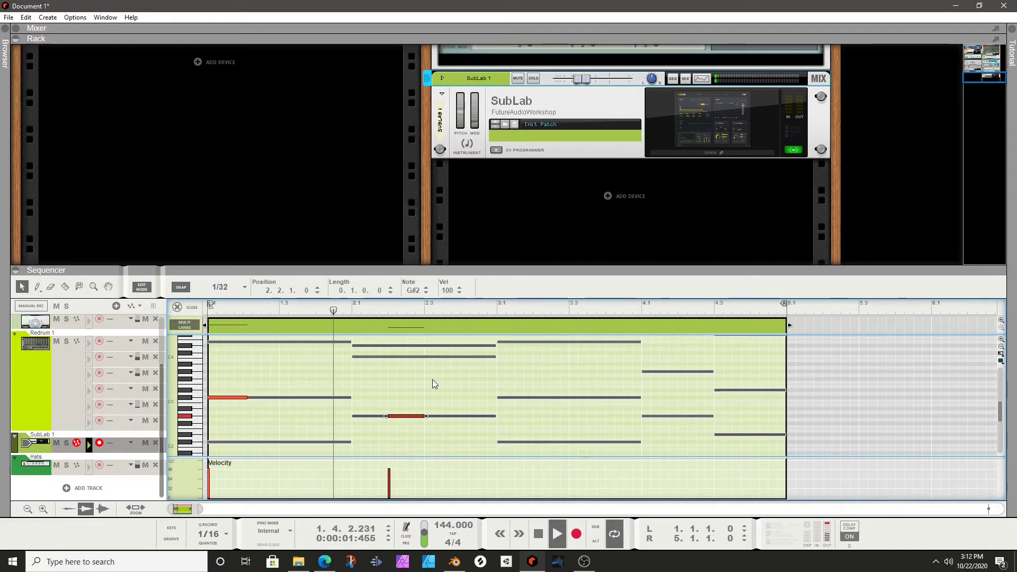
{"action": "left_click", "coordinate": [444, 416]}
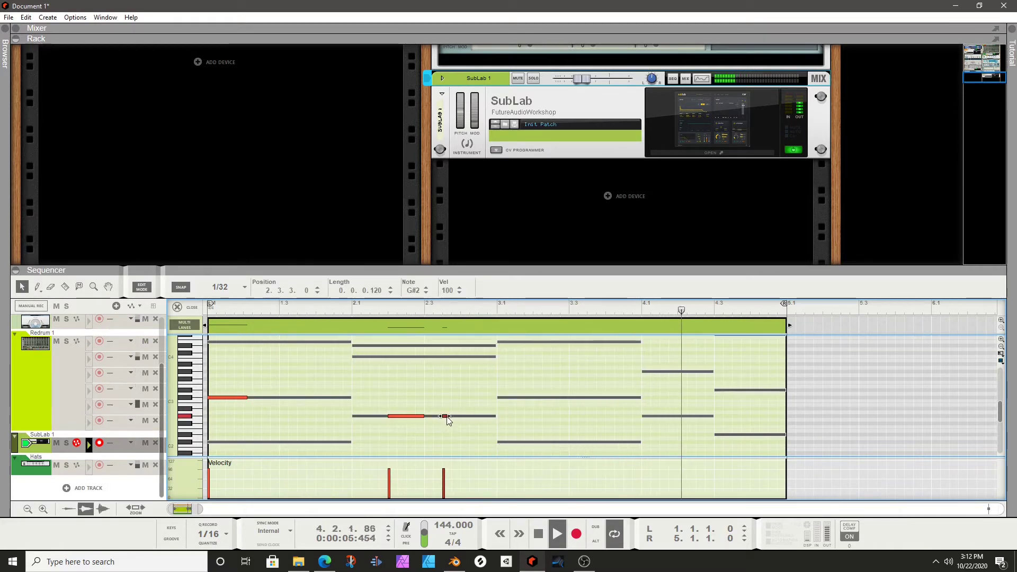
{"action": "left_click_drag", "start_coordinate": [447, 416], "coordinate": [454, 417]}
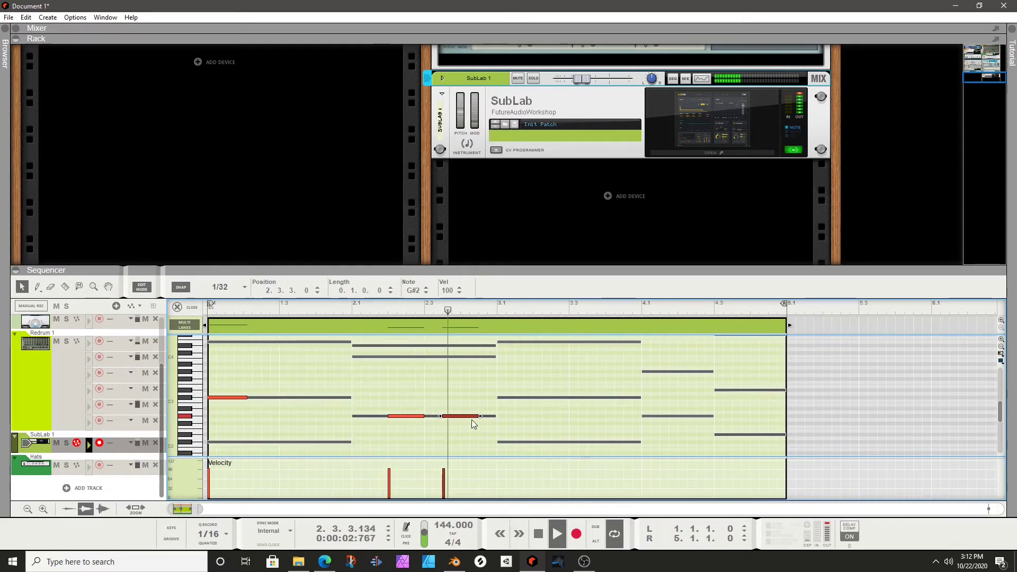
Duplicate the three bass notes and shift the copies so the phrase repeats from 3.1.1
{"action": "left_click_drag", "start_coordinate": [477, 385], "coordinate": [216, 435]}
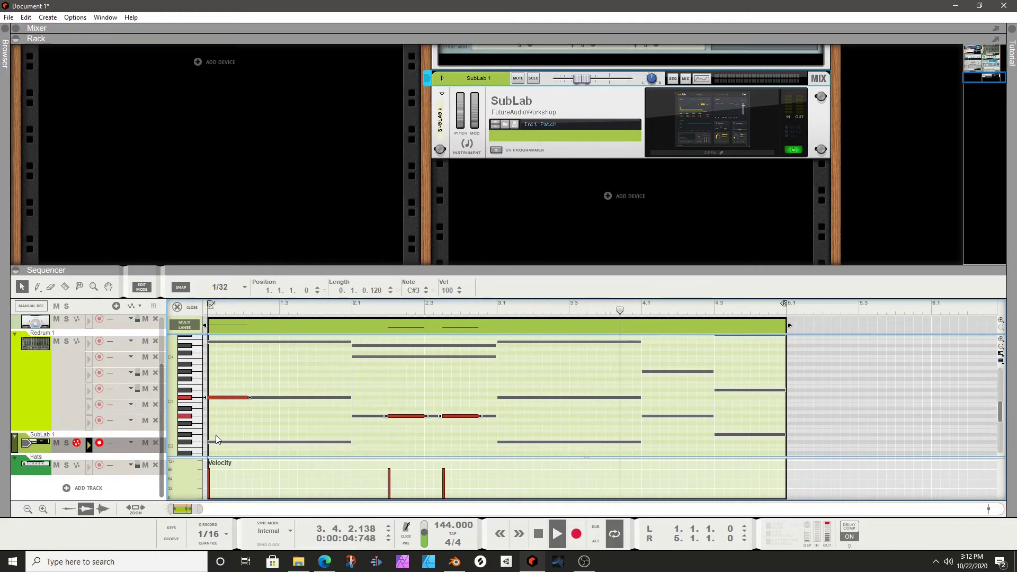
{"action": "key", "text": "ctrl+d"}
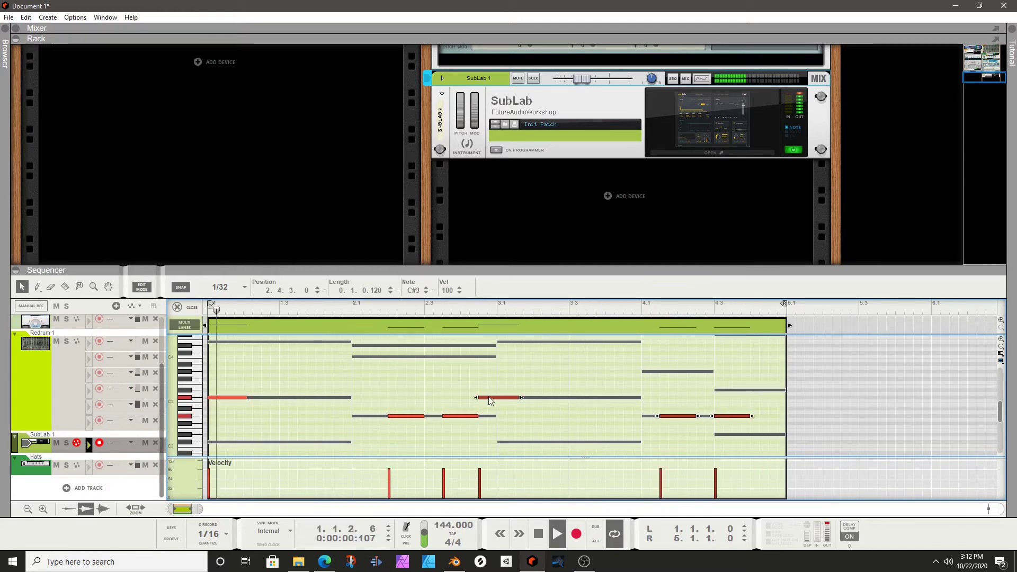
{"action": "left_click_drag", "start_coordinate": [483, 399], "coordinate": [509, 401]}
{"action": "left_click", "coordinate": [586, 424]}
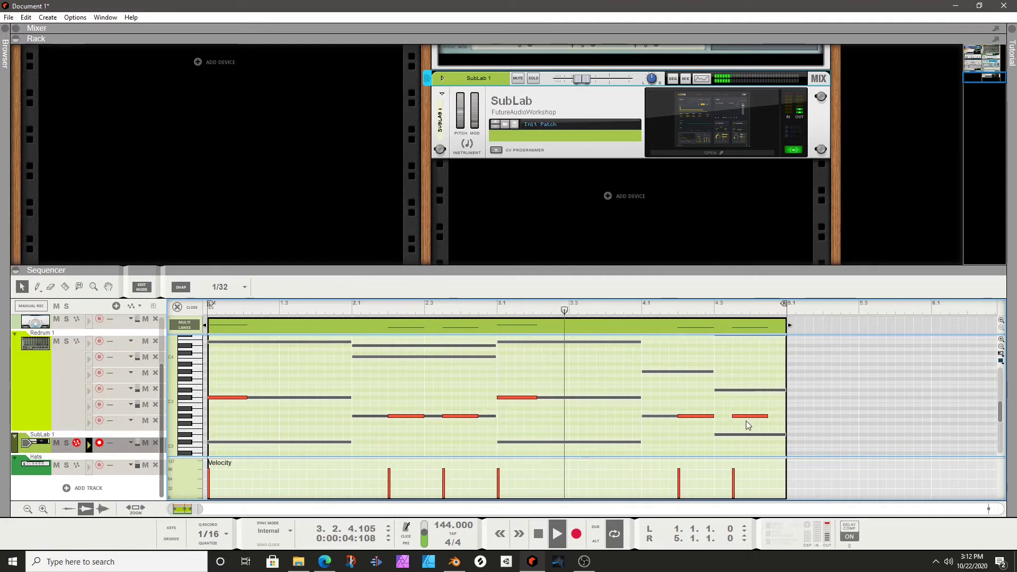
{"action": "key", "text": "space"}
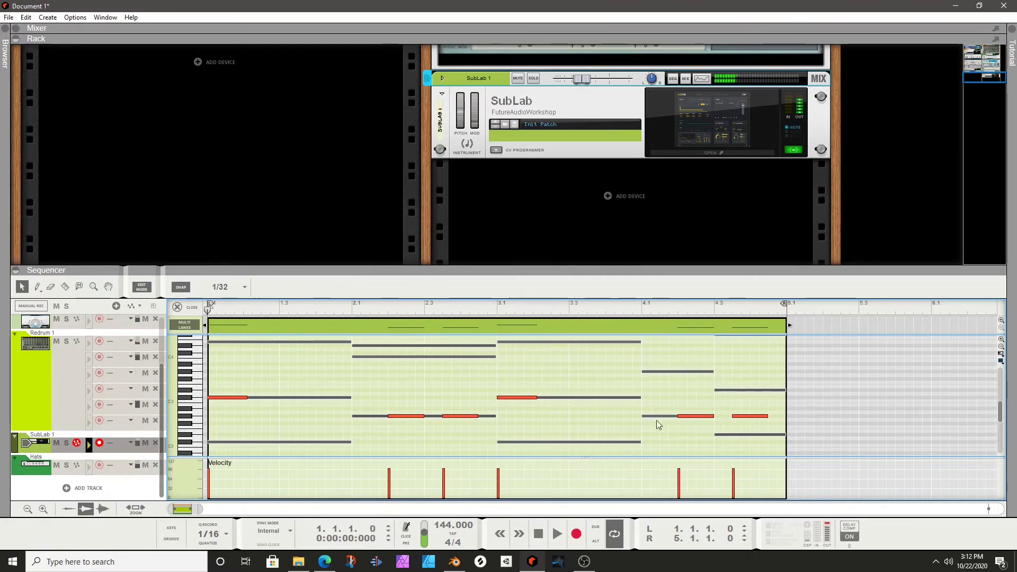
Add a G#2 bass note at 4.1.3 with length 0.0.2.0, move the 4.3.3 note to D#3, and play the result
{"action": "left_click", "coordinate": [661, 424], "text": "alt"}
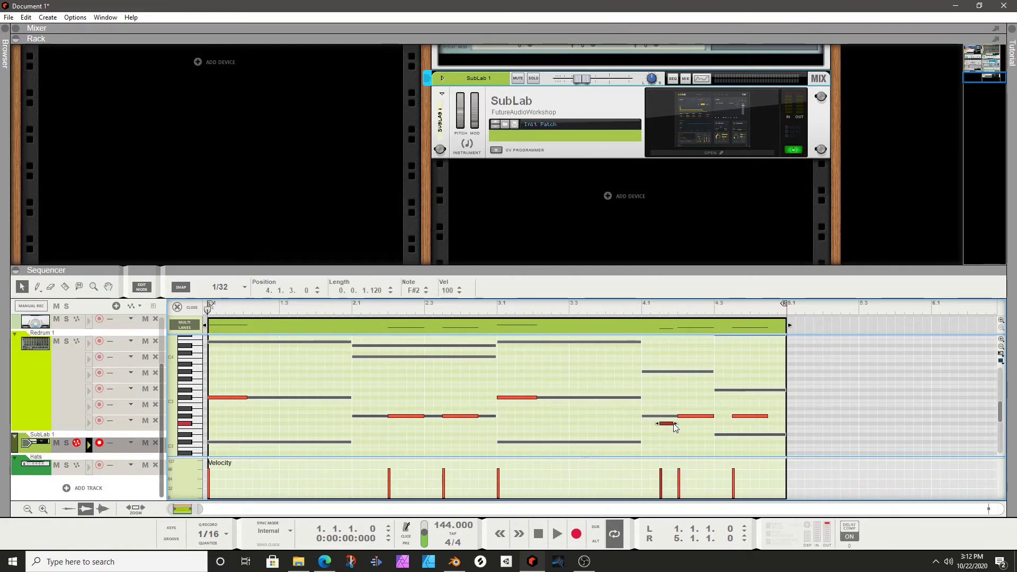
{"action": "left_click_drag", "start_coordinate": [674, 428], "coordinate": [680, 430]}
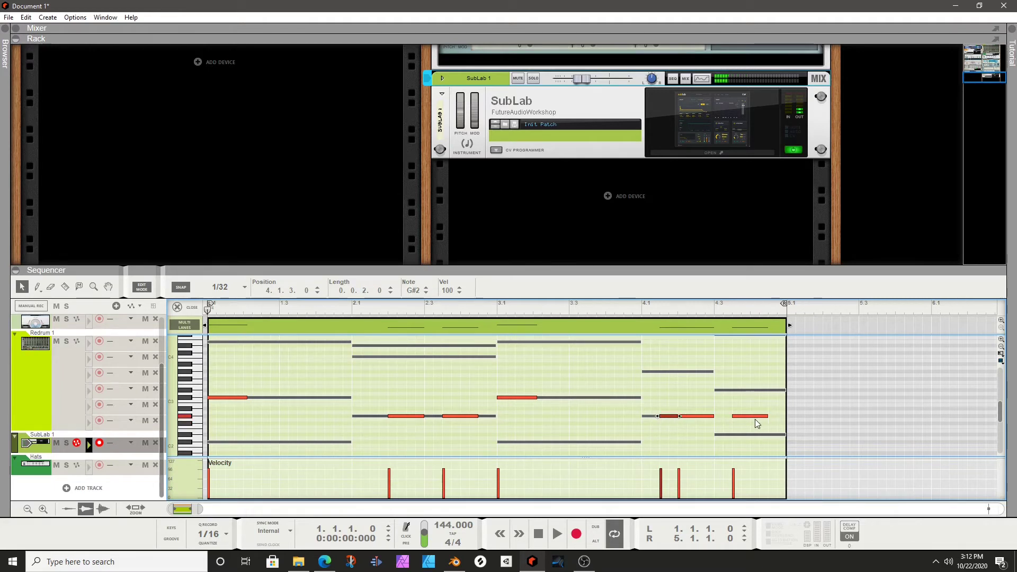
{"action": "left_click_drag", "start_coordinate": [753, 416], "coordinate": [752, 394]}
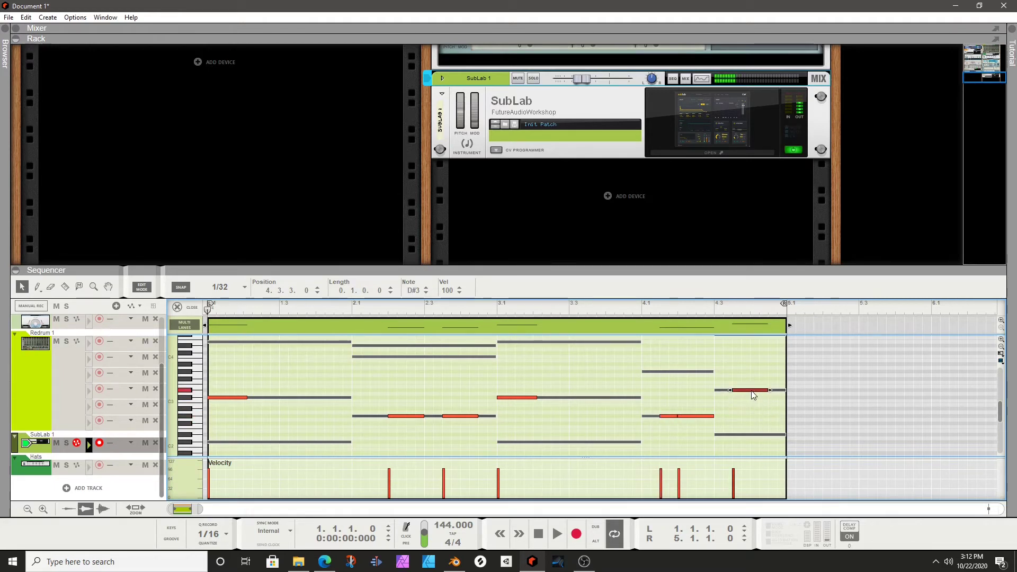
{"action": "key", "text": "space"}
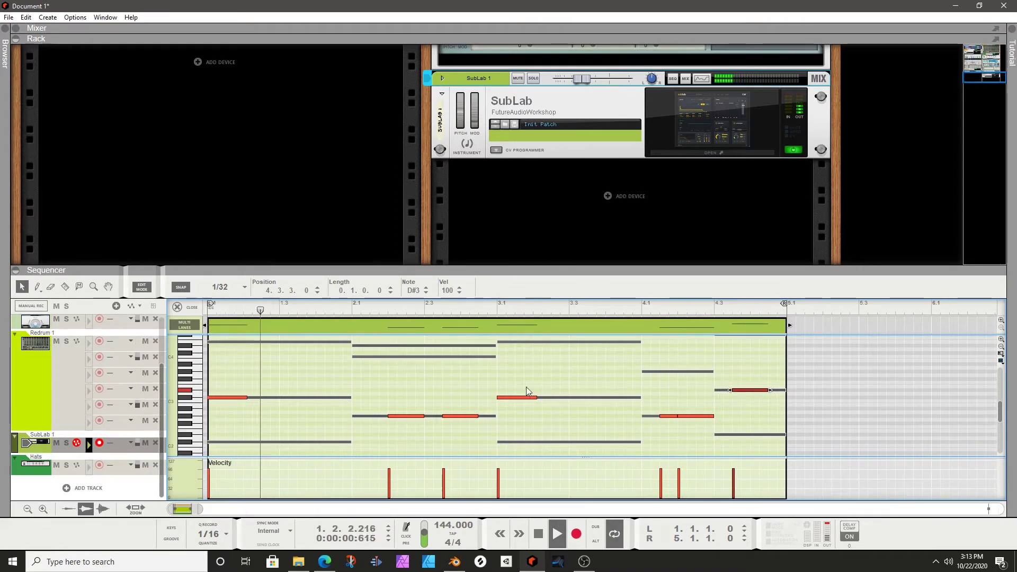
Add a short D#4 bass note at 2.4.1 with a length of 0.0.1.0
{"action": "scroll", "coordinate": [475, 395], "scroll_direction": "up", "scroll_amount": 3}
{"action": "scroll", "coordinate": [471, 395], "scroll_direction": "down", "scroll_amount": 3}
{"action": "left_click", "coordinate": [463, 369], "text": "alt"}
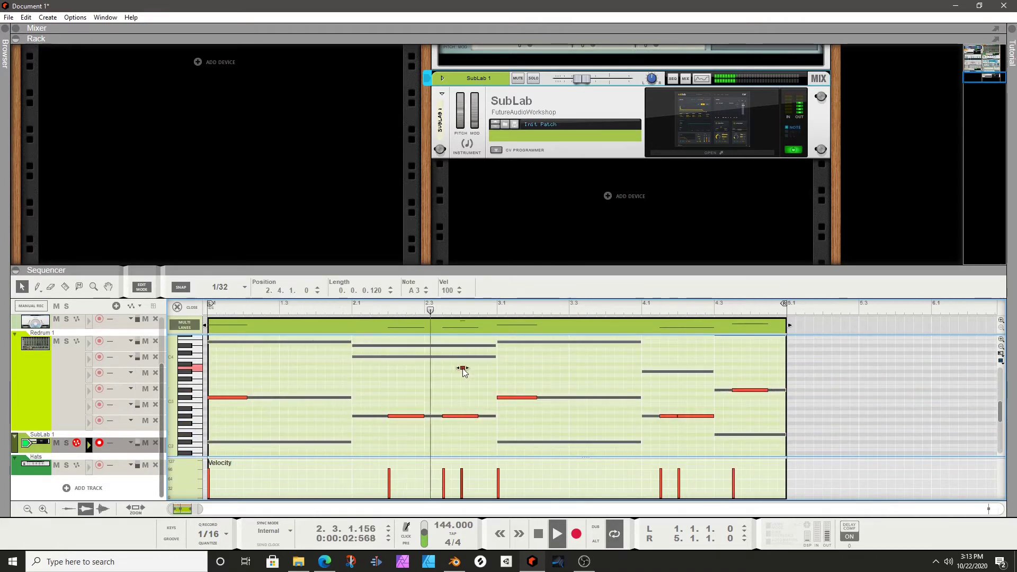
{"action": "left_click_drag", "start_coordinate": [479, 372], "coordinate": [466, 346]}
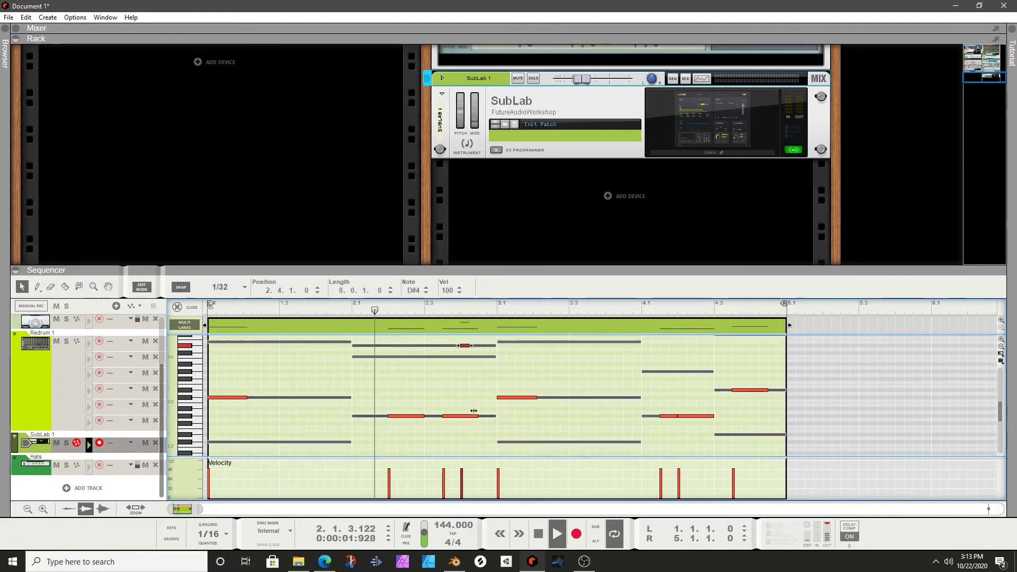
{"action": "scroll", "coordinate": [469, 378], "scroll_direction": "up", "scroll_amount": 2}
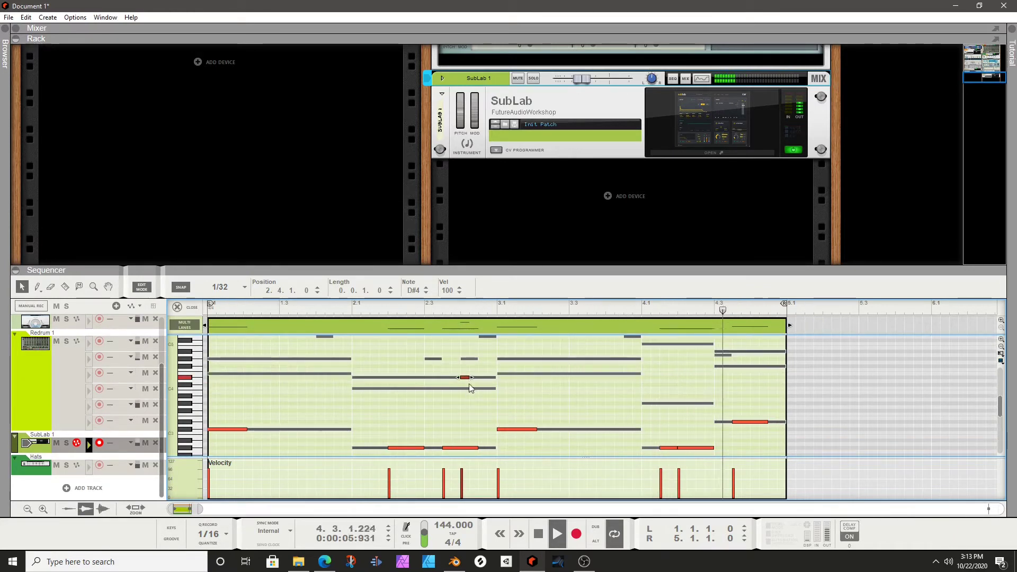
Raise the short bass note at 2.4.1 by one octave to D#5 and listen to the loop
{"action": "key", "text": "shift+Up"}
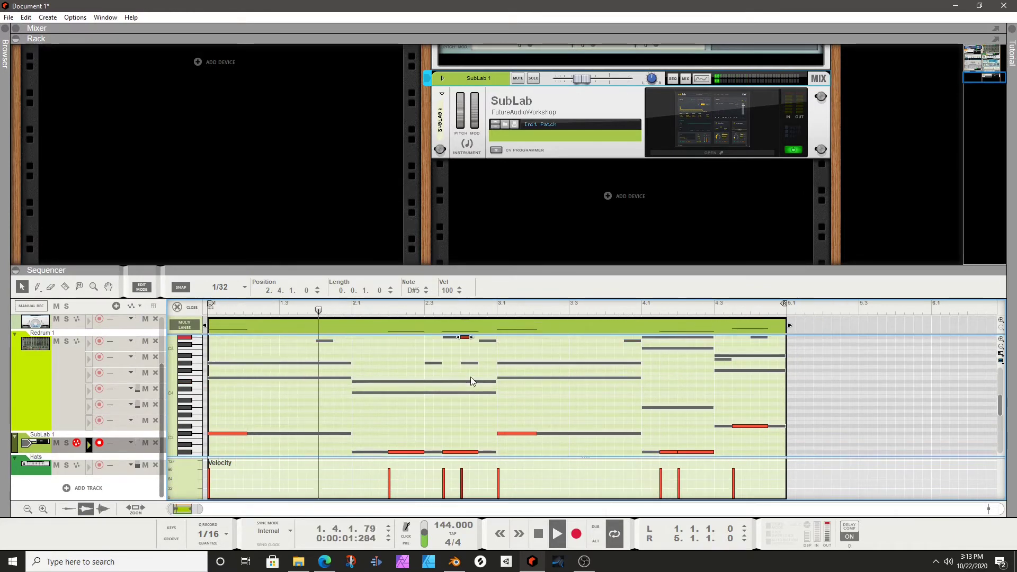
{"action": "scroll", "coordinate": [471, 377], "scroll_direction": "up", "scroll_amount": 4}
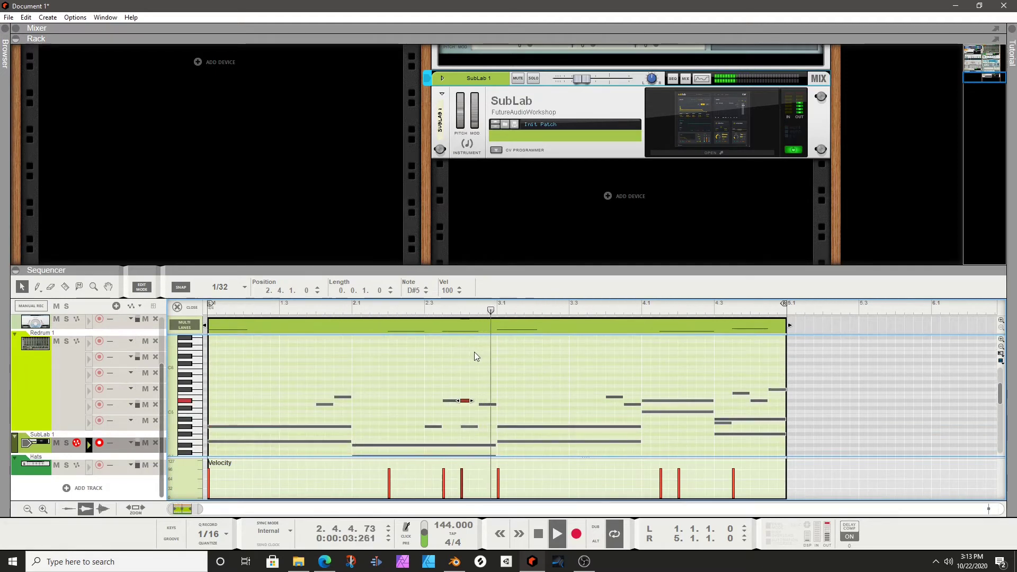
{"action": "scroll", "coordinate": [463, 379], "scroll_direction": "down", "scroll_amount": 2}
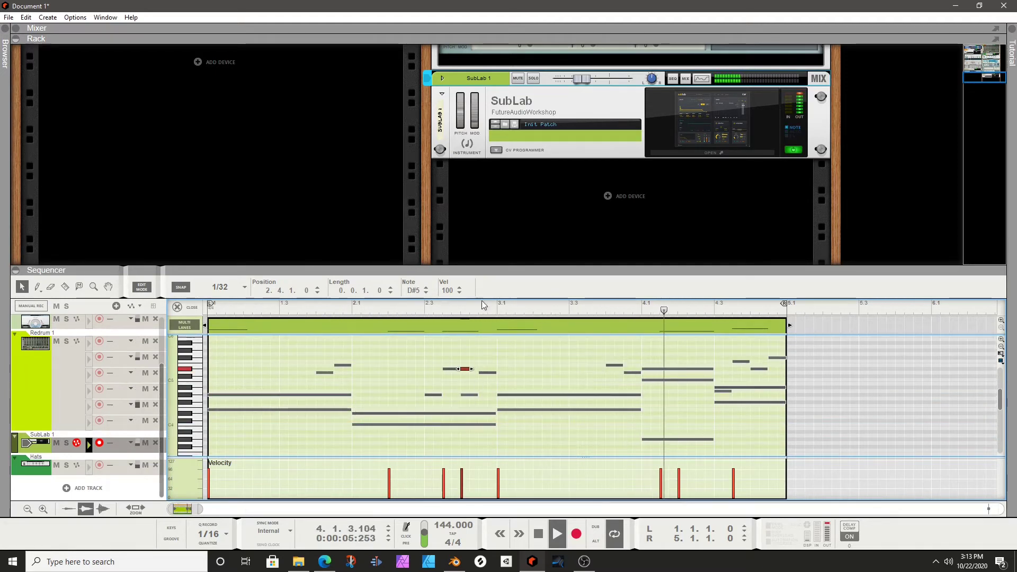
{"action": "scroll", "coordinate": [476, 384], "scroll_direction": "down", "scroll_amount": 4}
{"action": "scroll", "coordinate": [509, 409], "scroll_direction": "up", "scroll_amount": 2}
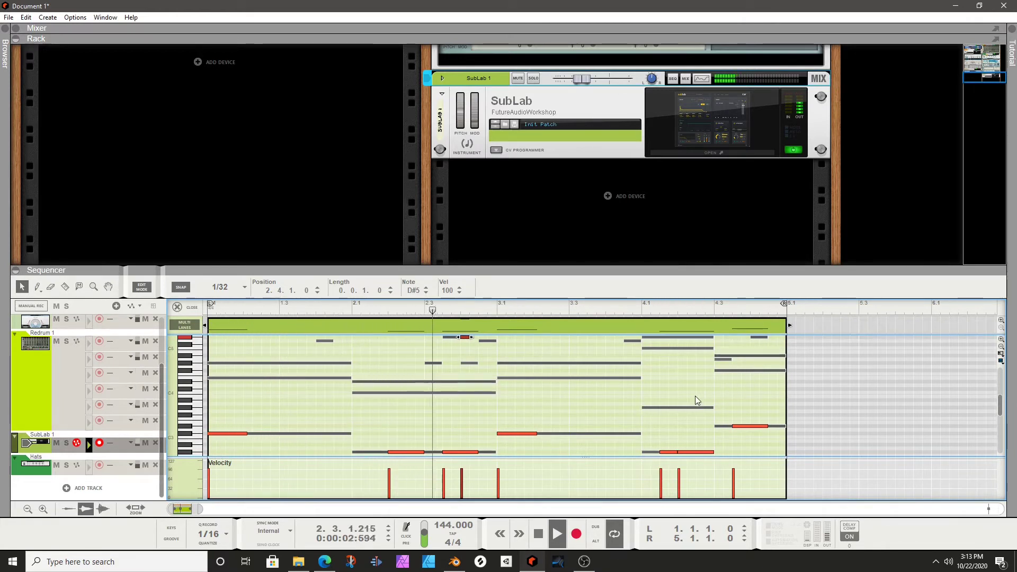
Add two short high bass notes in bar 4, one just before 4.4.1 and a D#6 at 4.4.2 with length 0.0.0.120
{"action": "scroll", "coordinate": [737, 389], "scroll_direction": "up", "scroll_amount": 2}
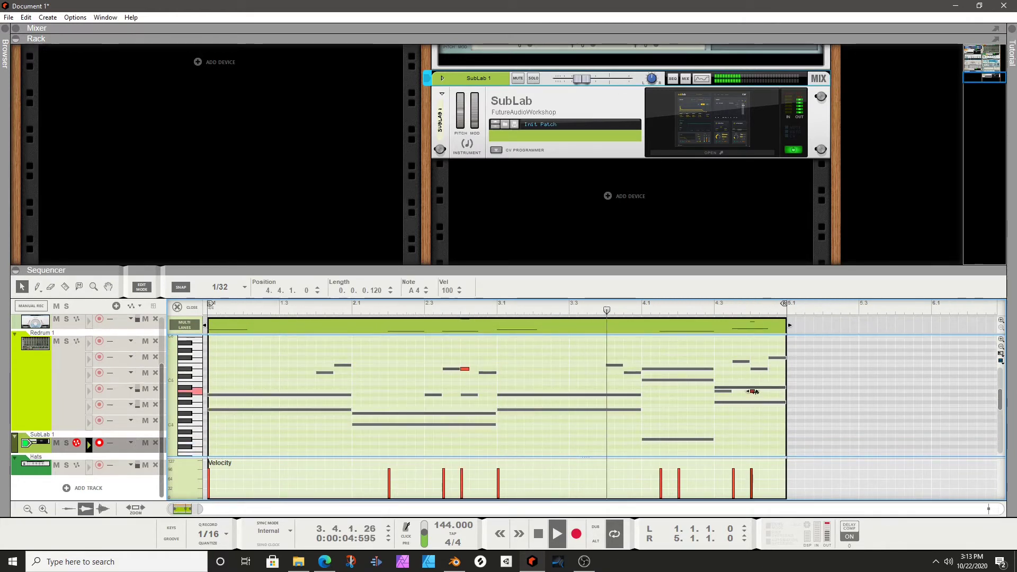
{"action": "left_click", "coordinate": [752, 368]}
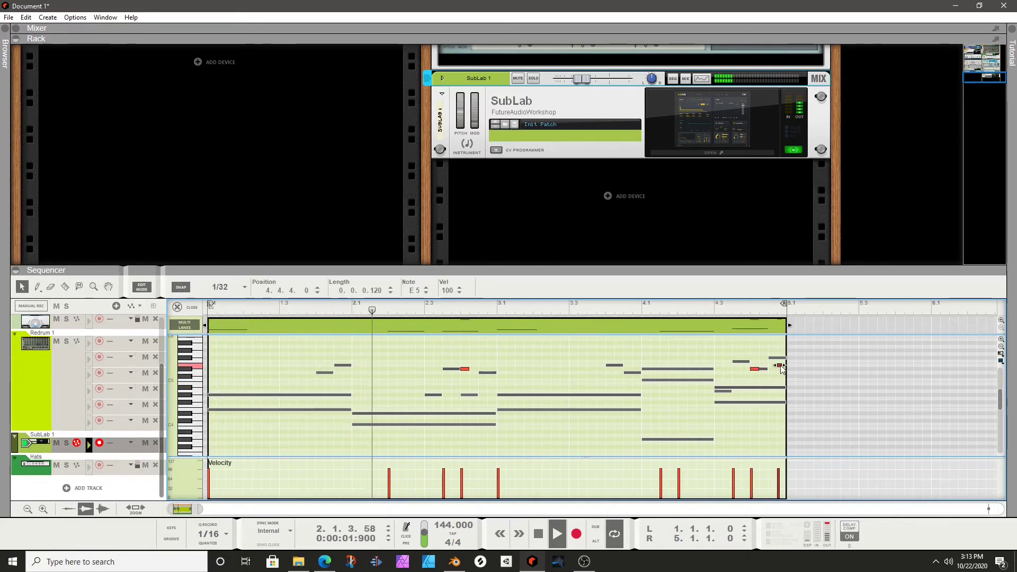
{"action": "left_click", "coordinate": [771, 359]}
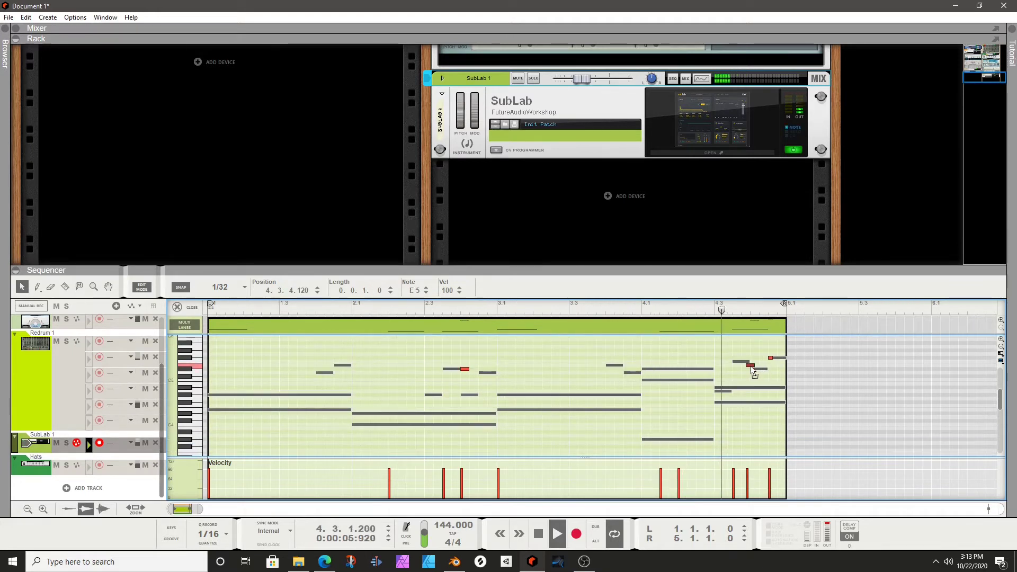
{"action": "mouse_move", "coordinate": [756, 370]}
{"action": "left_mouse_down"}
{"action": "mouse_move", "coordinate": [746, 364]}
{"action": "mouse_move", "coordinate": [764, 373]}
{"action": "left_mouse_up"}
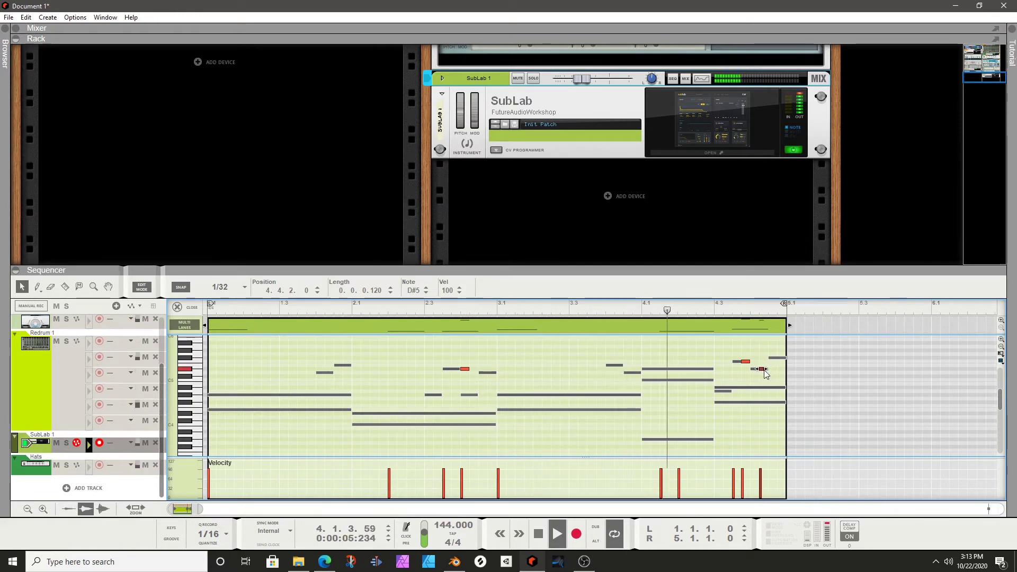
{"action": "key", "text": "shift+Up"}
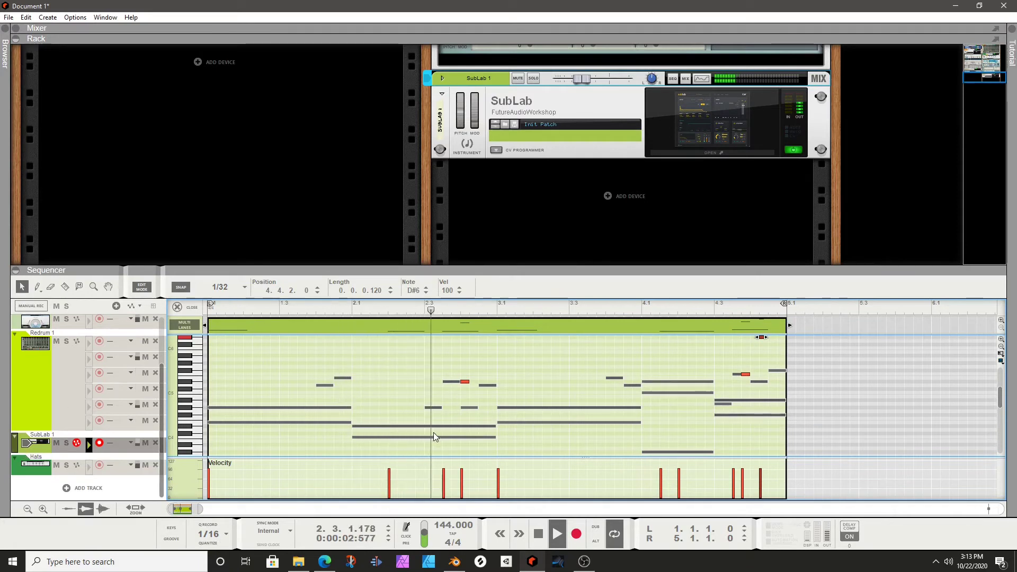
Lower all the long bass notes by two octaves, putting the first one at C#1
{"action": "left_click", "coordinate": [525, 377]}
{"action": "key", "text": "ctrl+a"}
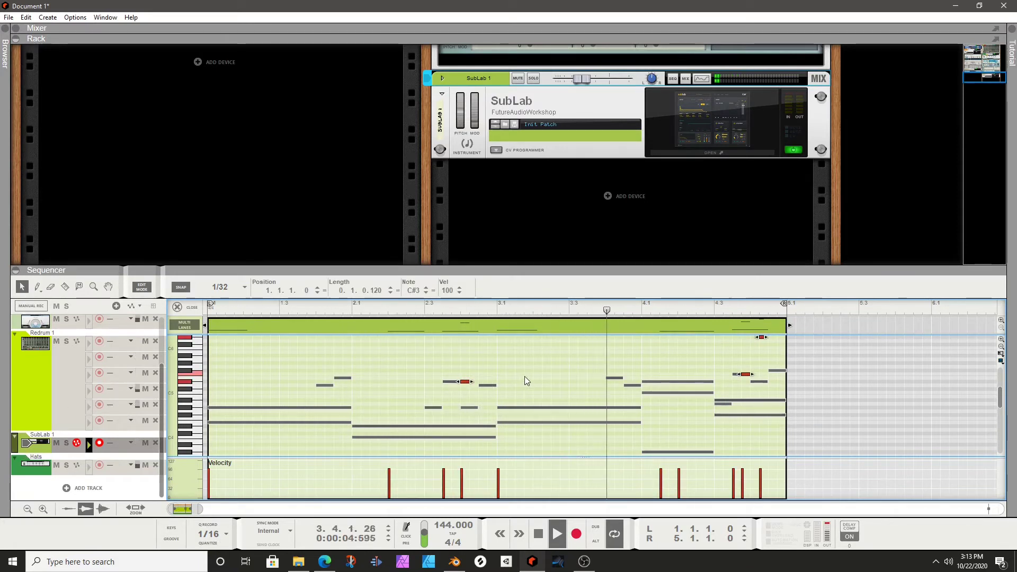
{"action": "scroll", "coordinate": [525, 376], "scroll_direction": "down", "scroll_amount": 3}
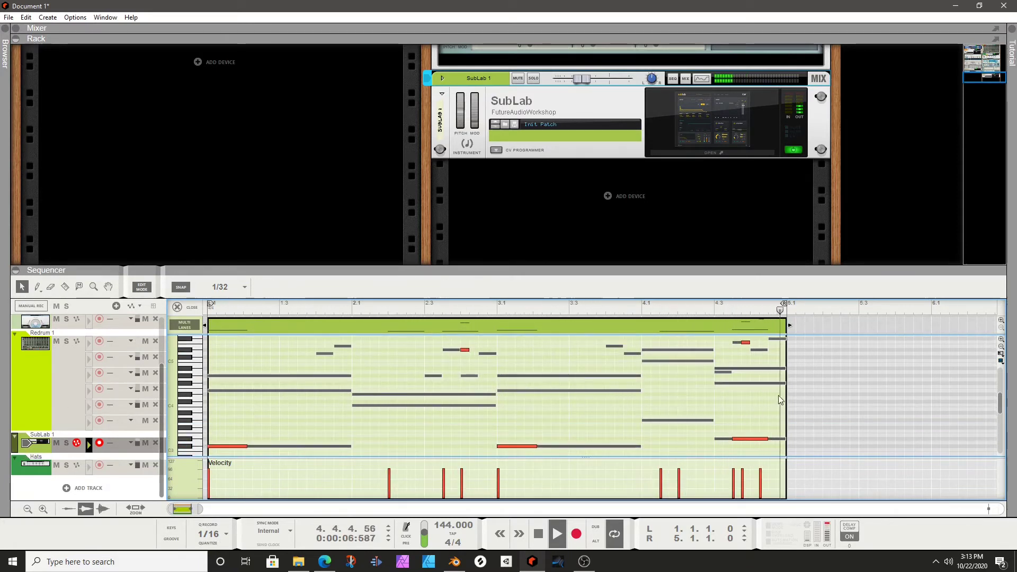
{"action": "scroll", "coordinate": [530, 419], "scroll_direction": "down", "scroll_amount": 9}
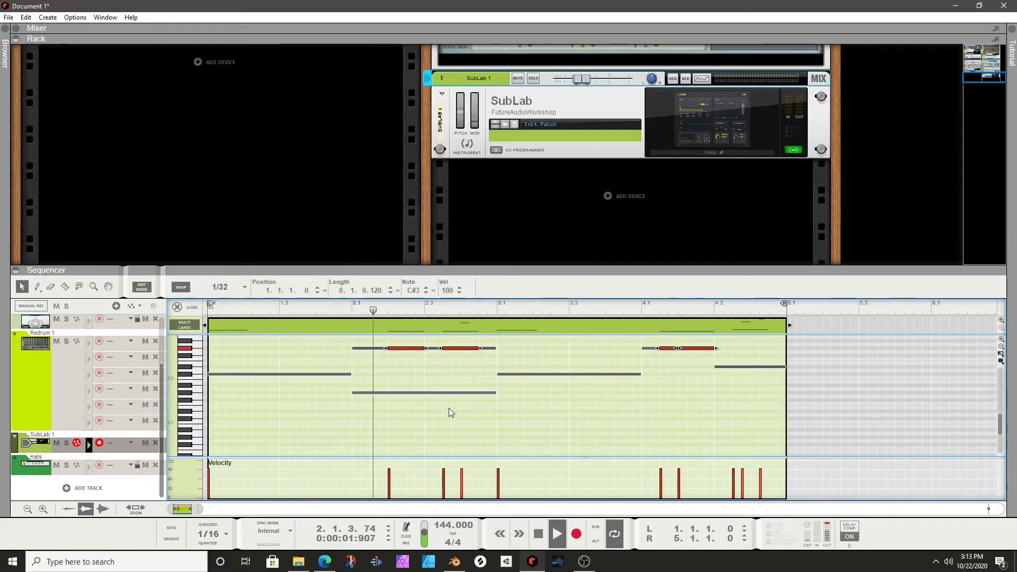
{"action": "key", "text": "ctrl+shift+Down"}
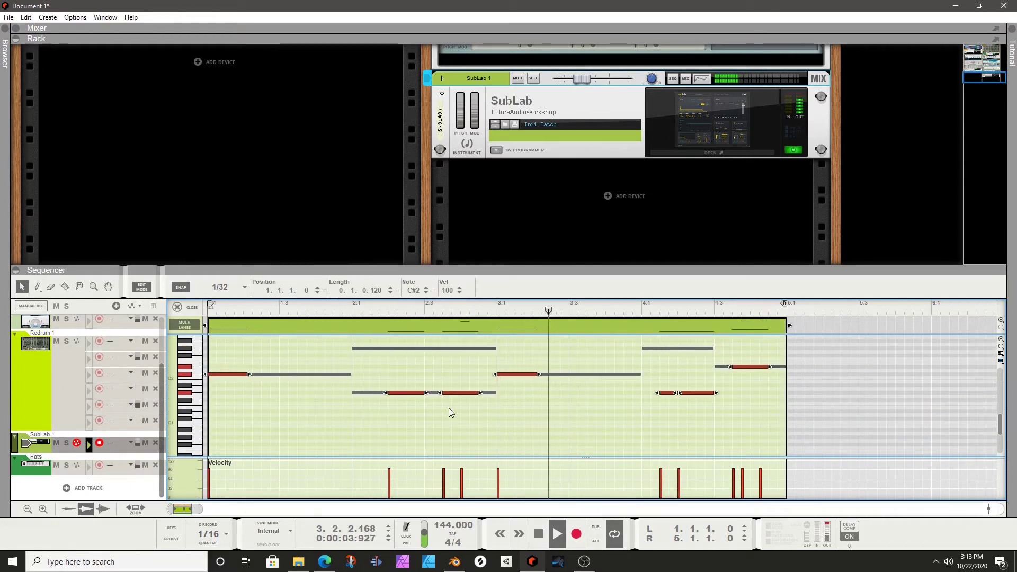
{"action": "key", "text": "ctrl+shift+Down"}
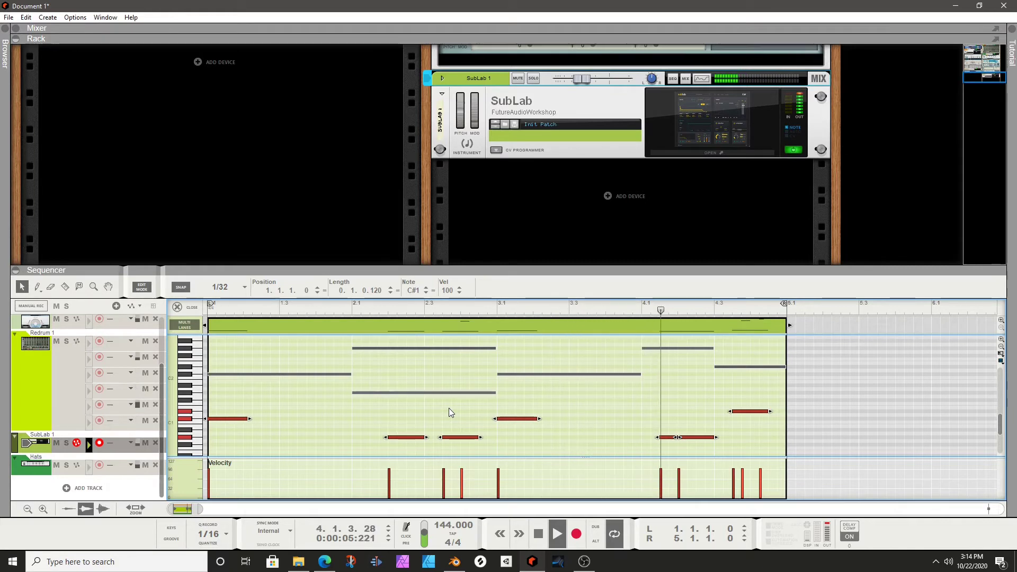
Solo the SubLab channel at a level of -12.29 dB and enlarge the sequencer area
{"action": "left_click", "coordinate": [534, 79]}
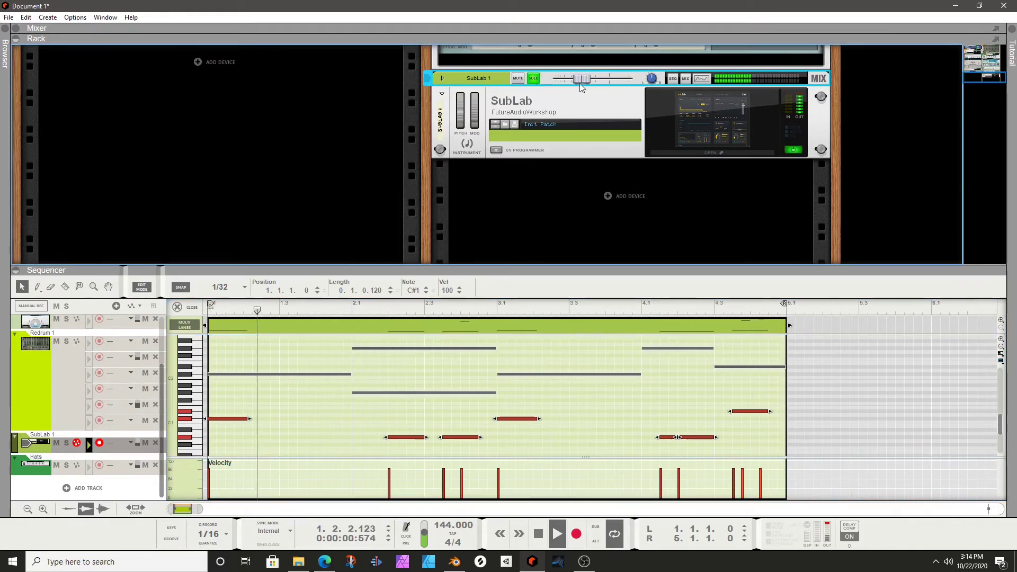
{"action": "mouse_move", "coordinate": [581, 78]}
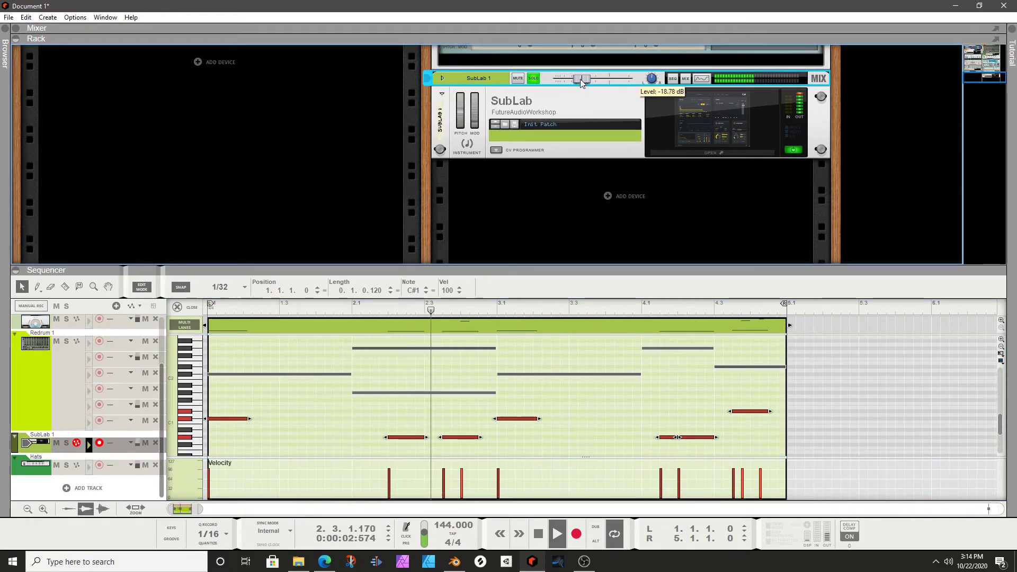
{"action": "left_click_drag", "start_coordinate": [581, 79], "coordinate": [590, 84]}
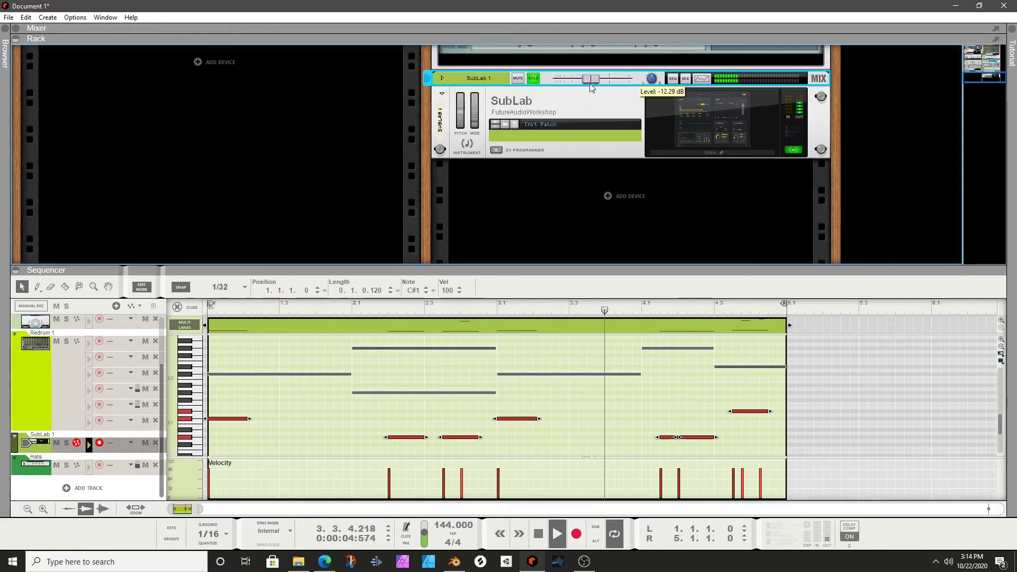
{"action": "left_click_drag", "start_coordinate": [644, 266], "coordinate": [656, 97]}
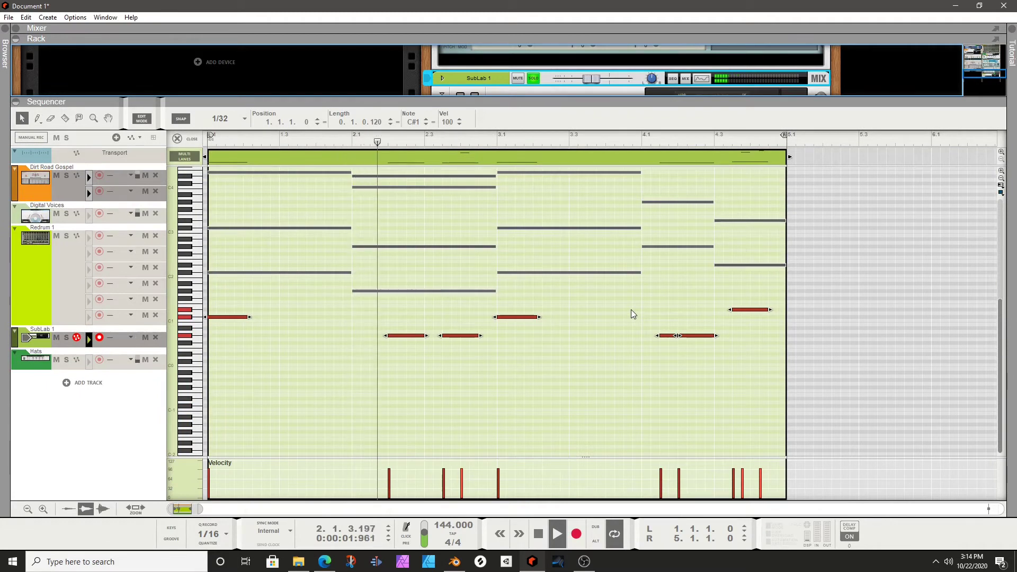
Try the long bass notes an octave lower from C#0 and an octave higher from C#2, returning them to C#1
{"action": "left_click", "coordinate": [497, 380]}
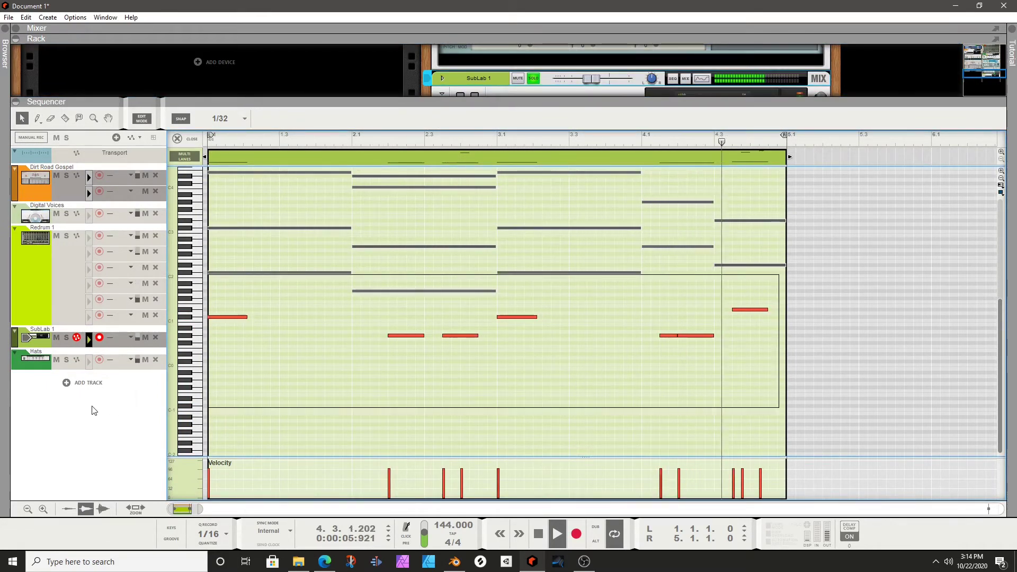
{"action": "key", "text": "ctrl+a"}
{"action": "key", "text": "shift+Down"}
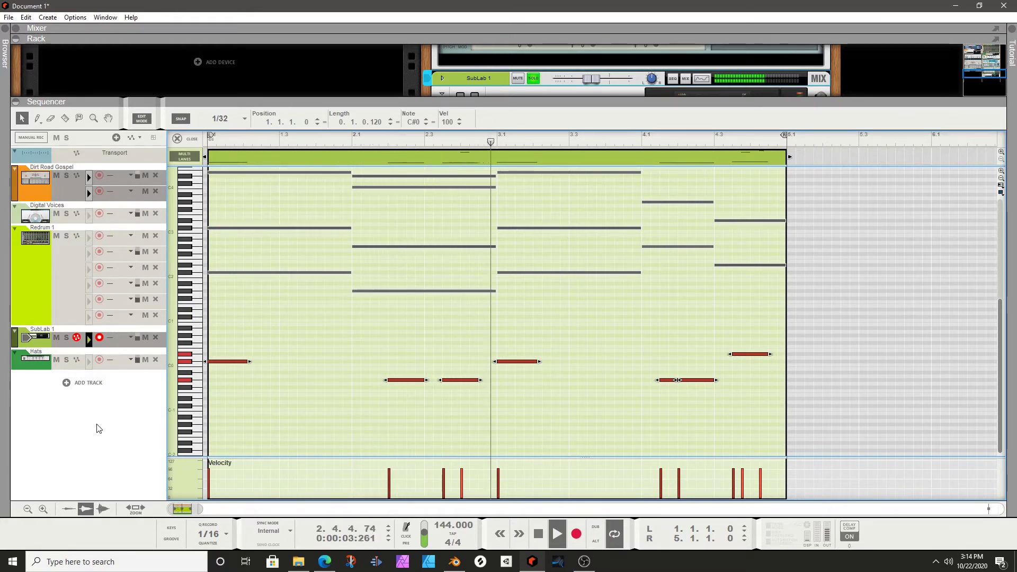
{"action": "key", "text": "shift+Up"}
{"action": "key", "text": "shift+Up"}
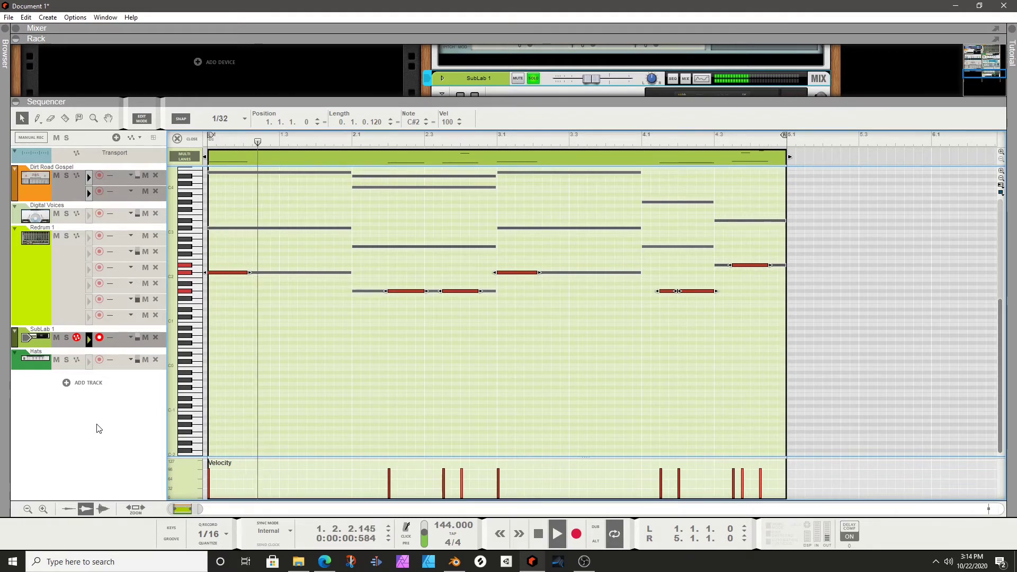
{"action": "key", "text": "shift+Down"}
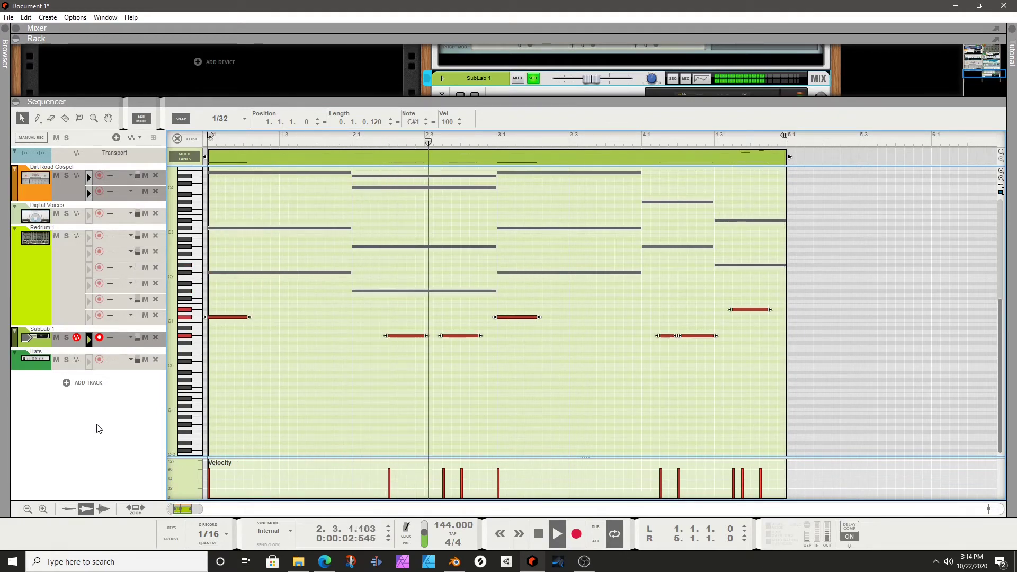
Lower the three short high bass notes by one octave, to D#4 at 2.4.1 and D#5 at 4.4.2, and raise SubLab's level slightly
{"action": "scroll", "coordinate": [491, 371], "scroll_direction": "up", "scroll_amount": 2}
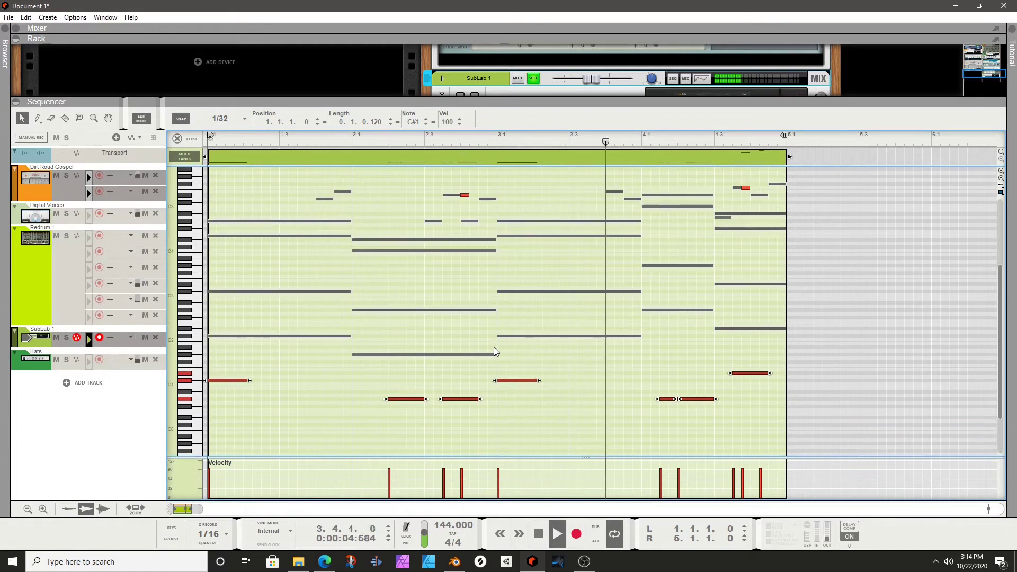
{"action": "scroll", "coordinate": [760, 234], "scroll_direction": "up", "scroll_amount": 2}
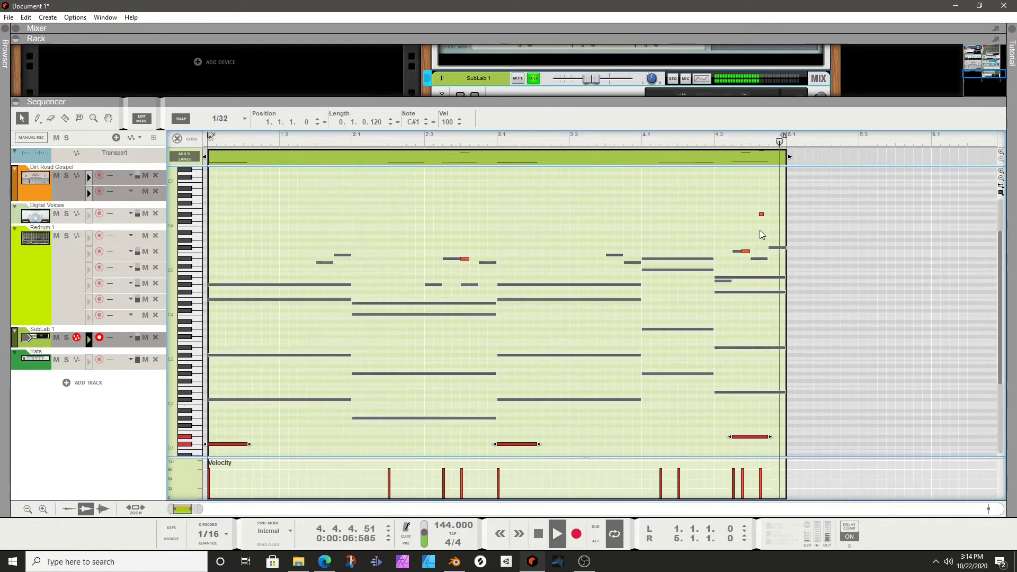
{"action": "left_click_drag", "start_coordinate": [771, 234], "coordinate": [458, 294]}
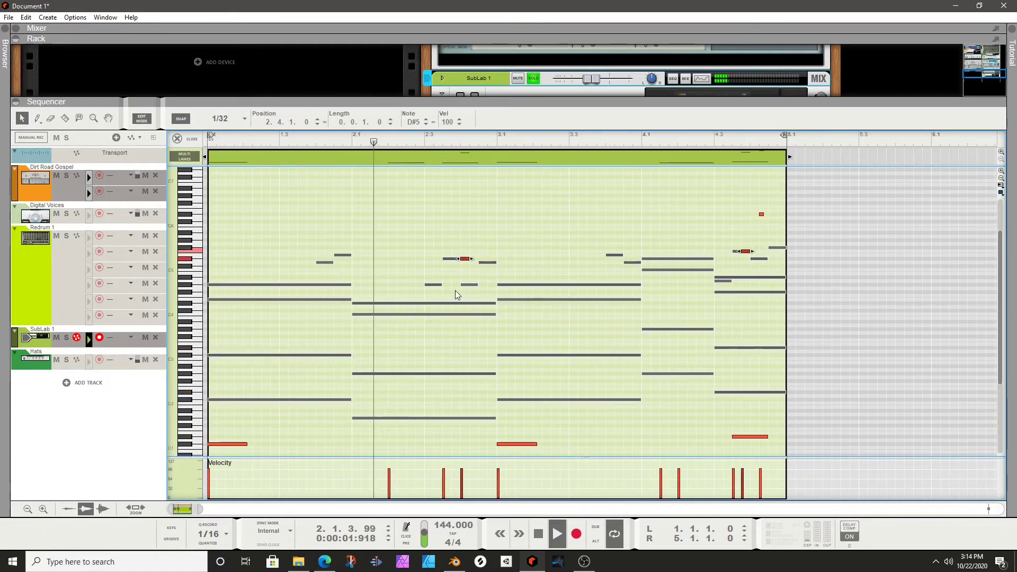
{"action": "key", "text": "shift+Down"}
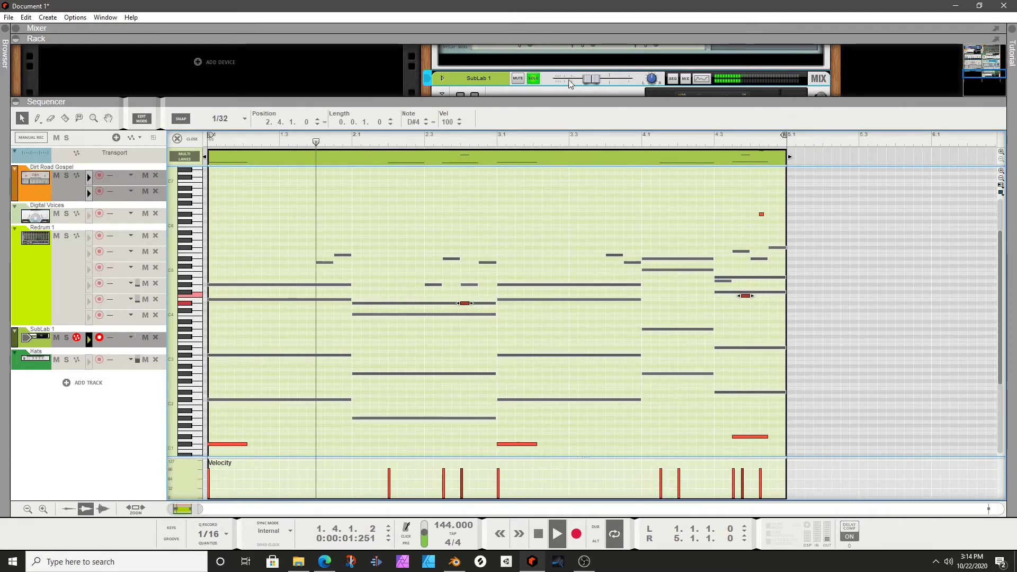
{"action": "left_click_drag", "start_coordinate": [590, 79], "coordinate": [595, 84]}
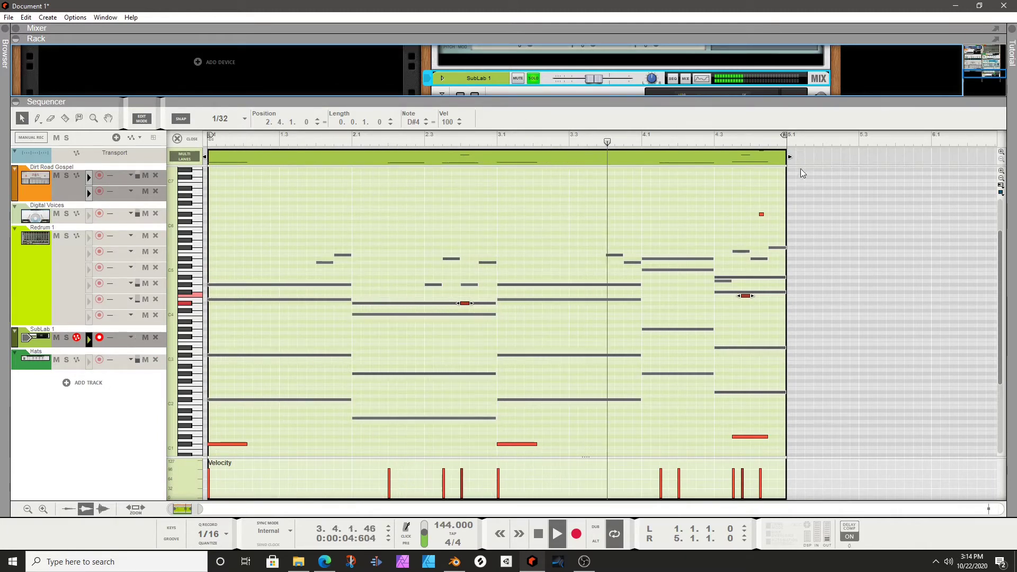
{"action": "left_click_drag", "start_coordinate": [748, 195], "coordinate": [774, 220]}
{"action": "key", "text": "ctrl+shift+Down"}
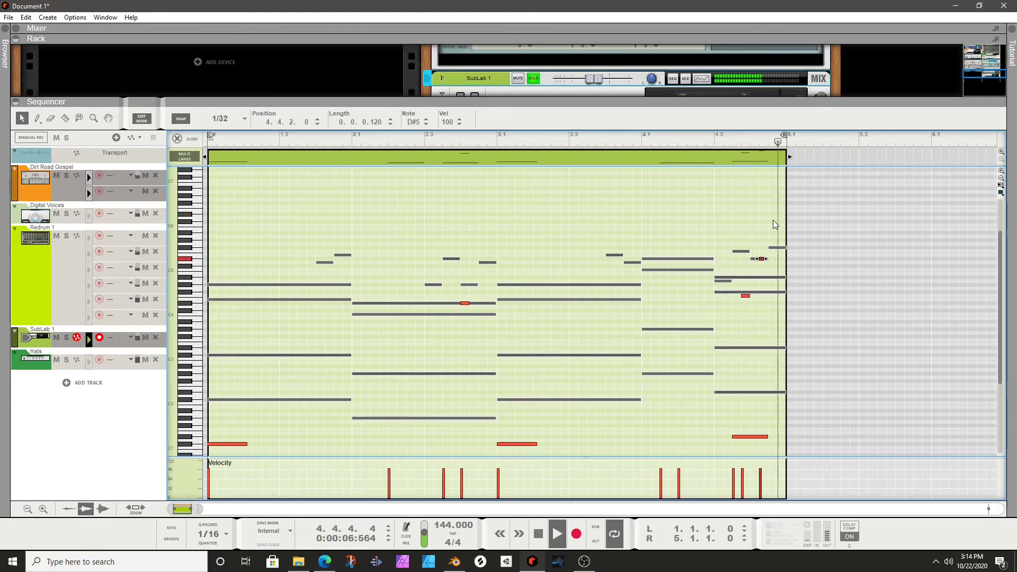
Try the long bass notes one octave lower, with the first one at C#0
{"action": "scroll", "coordinate": [281, 390], "scroll_direction": "down", "scroll_amount": 5}
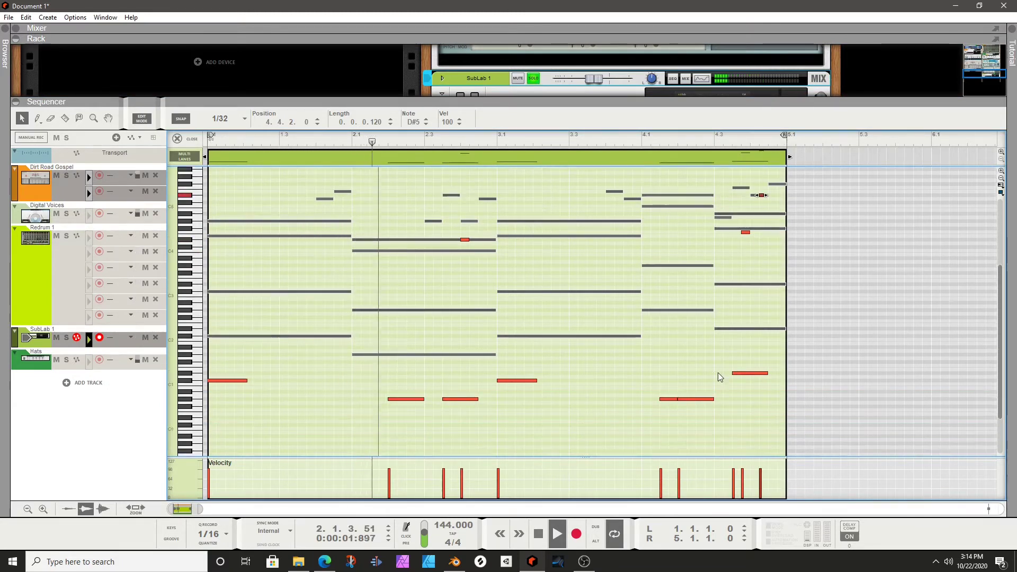
{"action": "left_click_drag", "start_coordinate": [777, 326], "coordinate": [208, 417]}
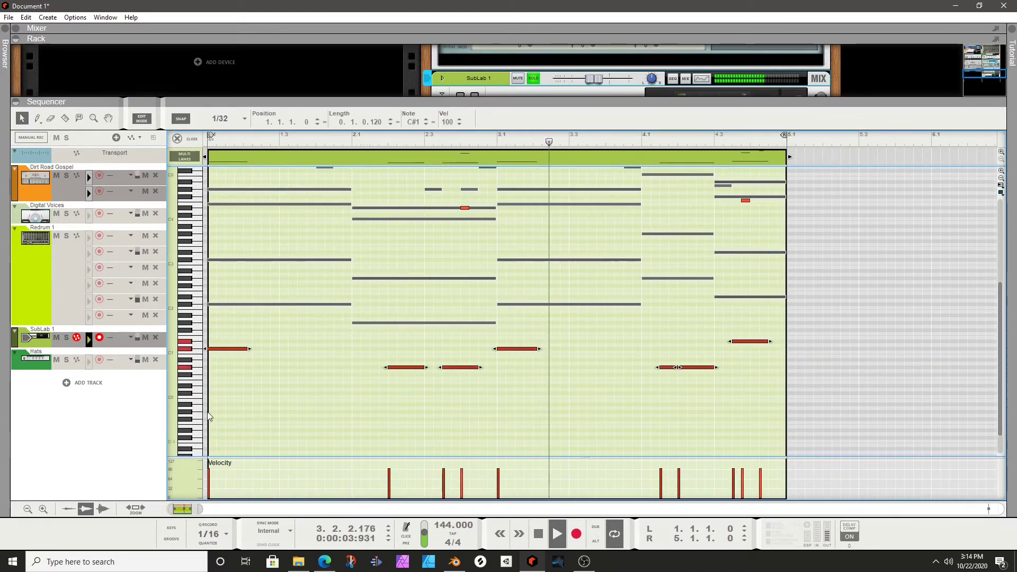
{"action": "key", "text": "ctrl+shift+Down"}
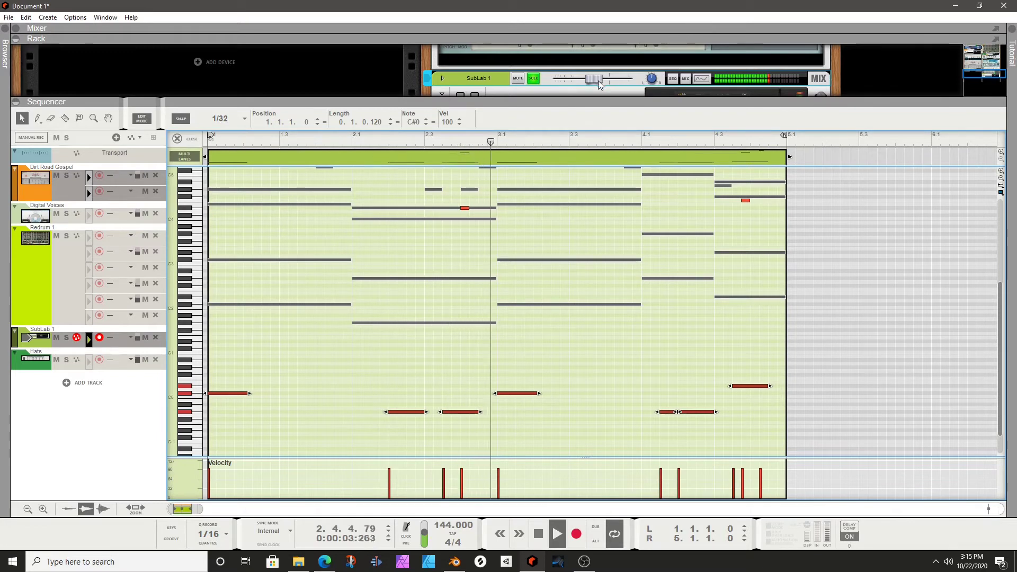
Raise SubLab's level to -5.78 dB and turn off its solo
{"action": "left_click_drag", "start_coordinate": [597, 81], "coordinate": [602, 82]}
{"action": "left_click", "coordinate": [534, 79]}
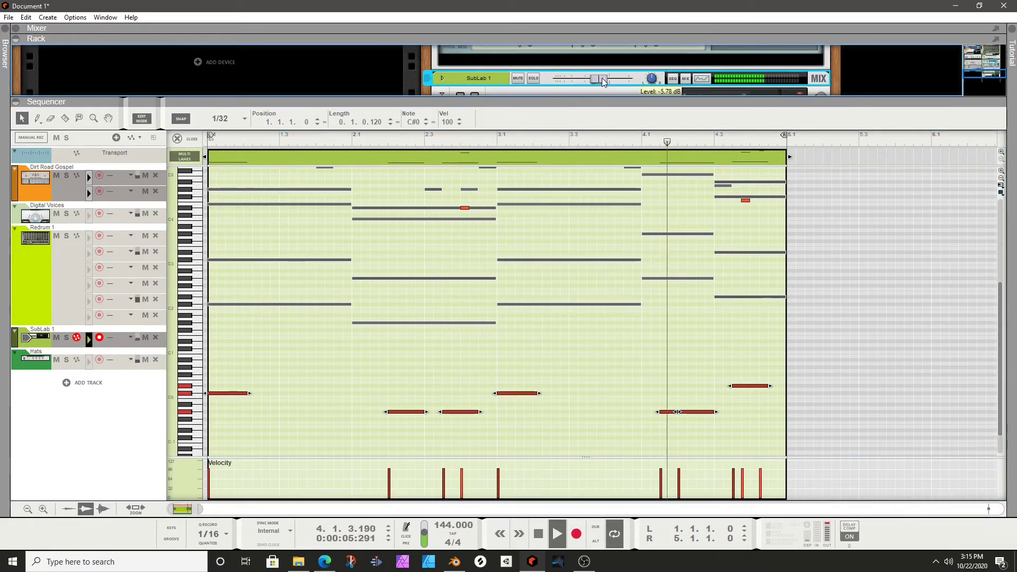
Raise the long bass notes by one octave, putting the first one at C#1, and listen with the full beat
{"action": "left_click_drag", "start_coordinate": [774, 340], "coordinate": [228, 459]}
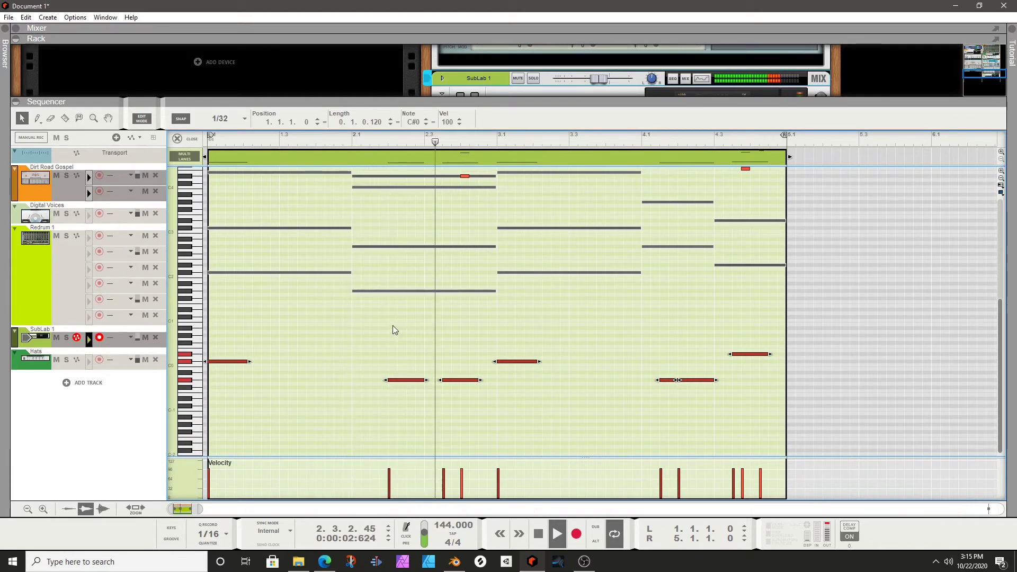
{"action": "key", "text": "shift+Up"}
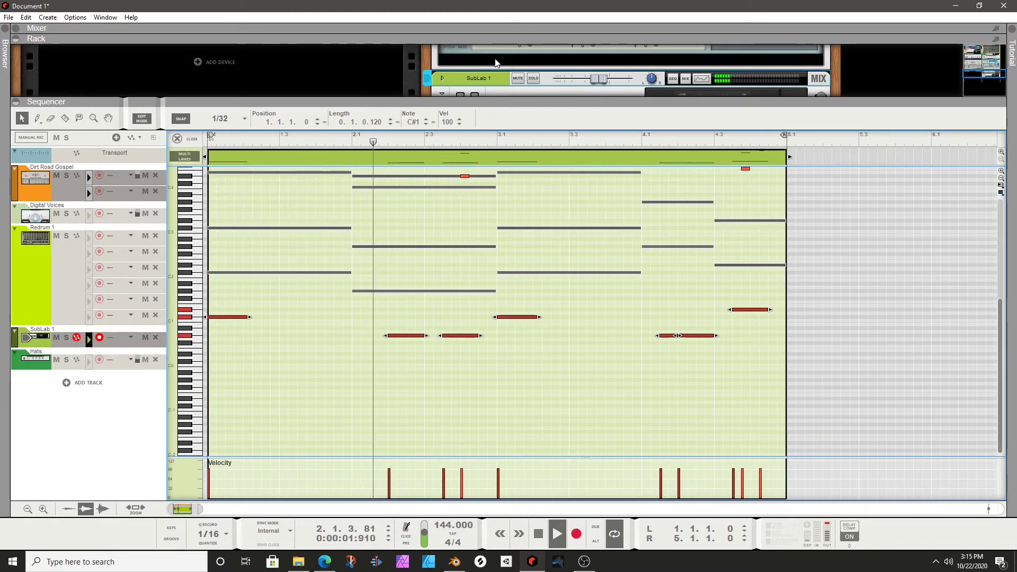
{"action": "scroll", "coordinate": [489, 193], "scroll_direction": "up", "scroll_amount": 4}
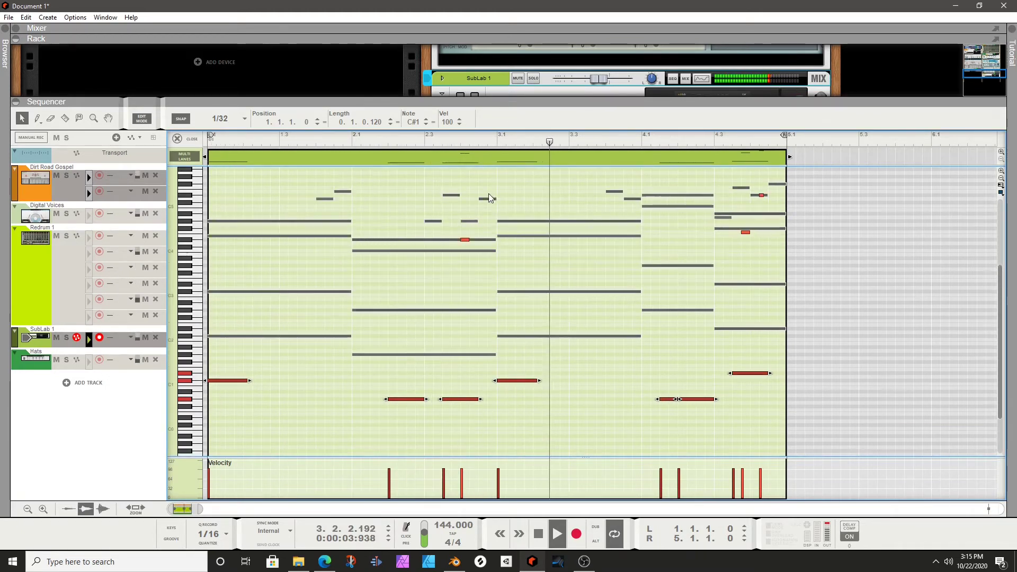
Lower the short bass note at 2.4.1 by two octaves, to D#2
{"action": "left_click", "coordinate": [462, 236]}
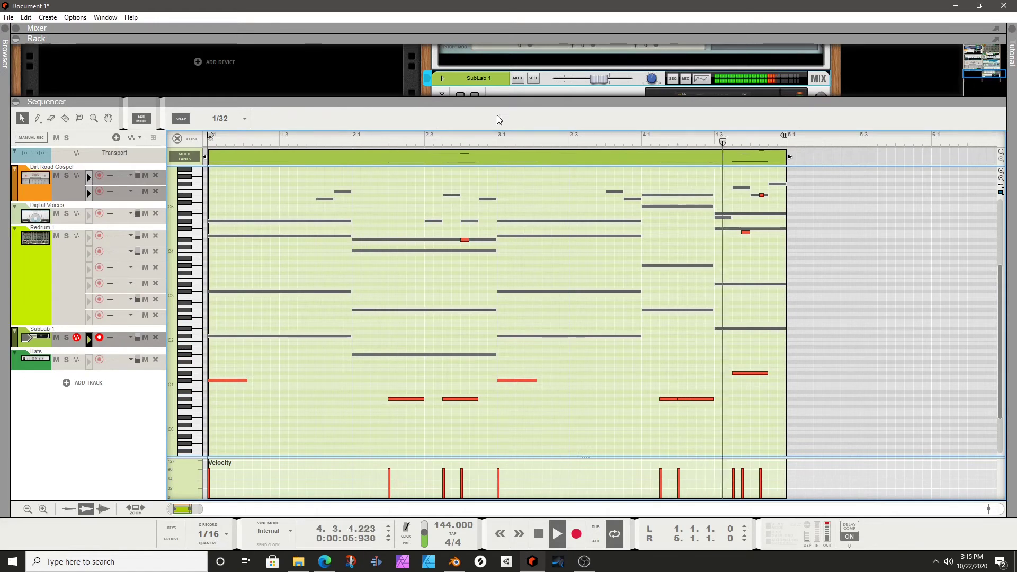
{"action": "left_click_drag", "start_coordinate": [462, 230], "coordinate": [477, 245]}
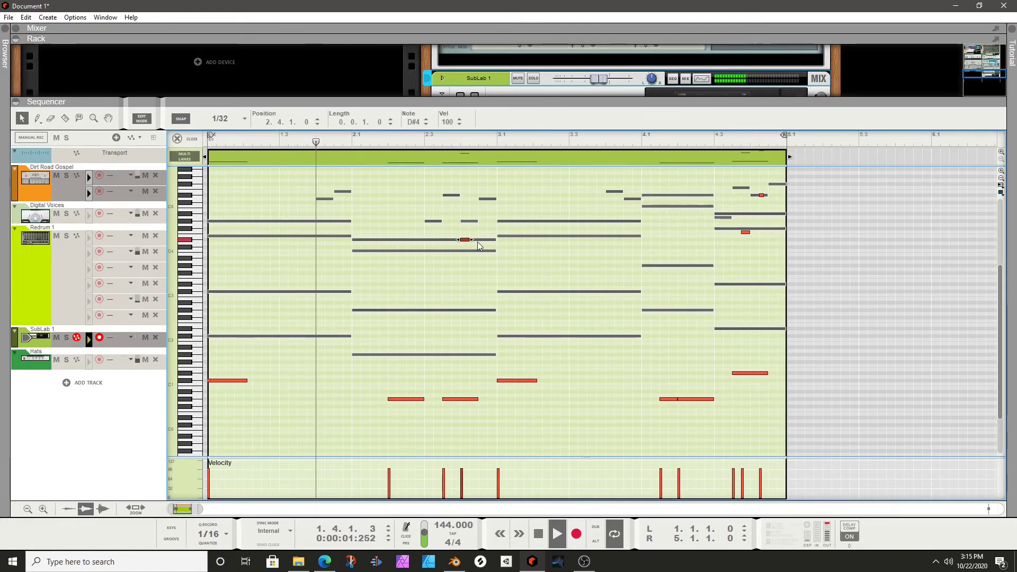
{"action": "key", "text": "ctrl+shift+Down"}
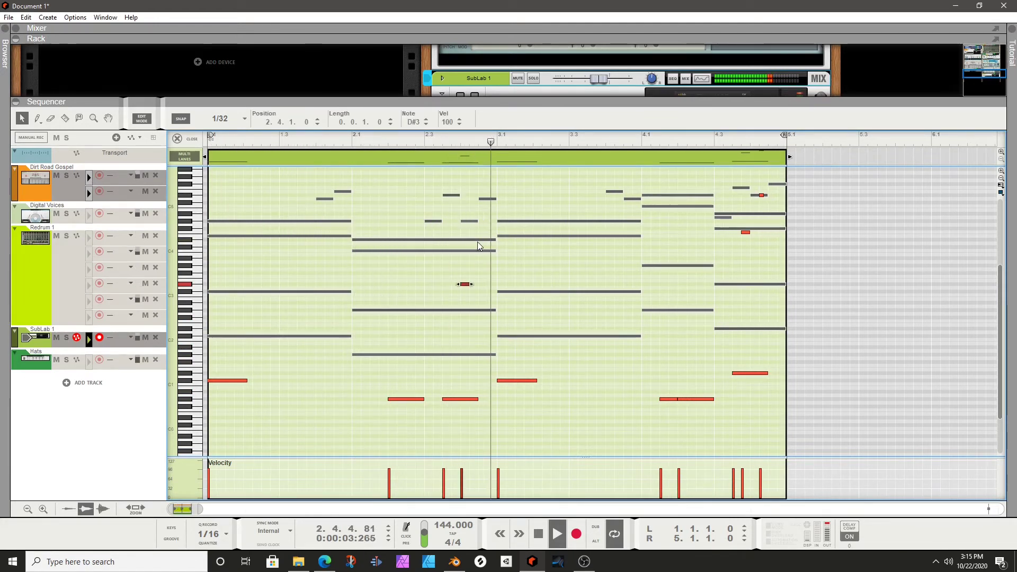
{"action": "key", "text": "ctrl+shift+Down"}
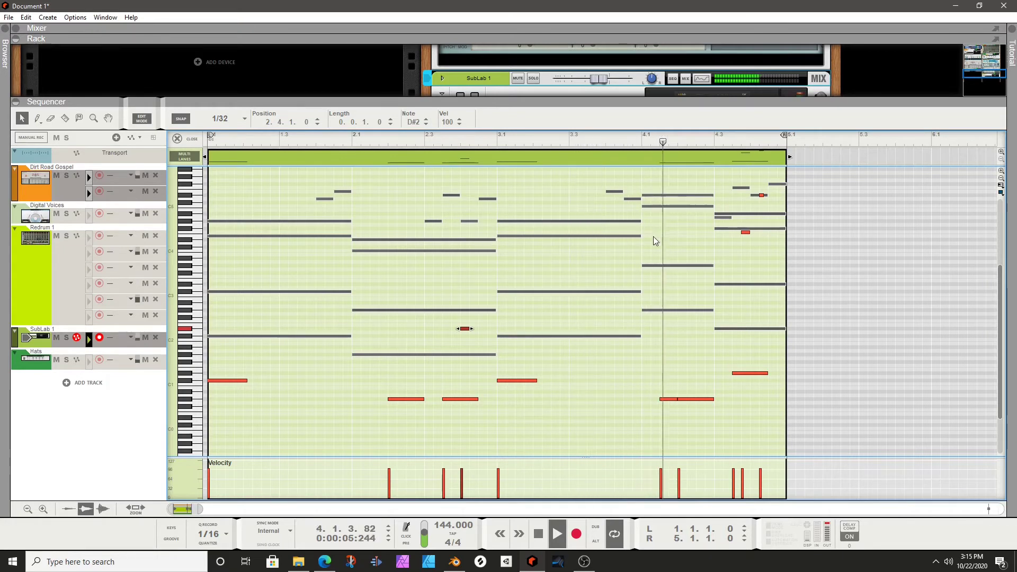
Lower the short bass notes at 4.3.4 and 4.4.2 by two octaves, to F2 and D#3
{"action": "left_click", "coordinate": [746, 233]}
{"action": "key", "text": "ctrl+shift+Down"}
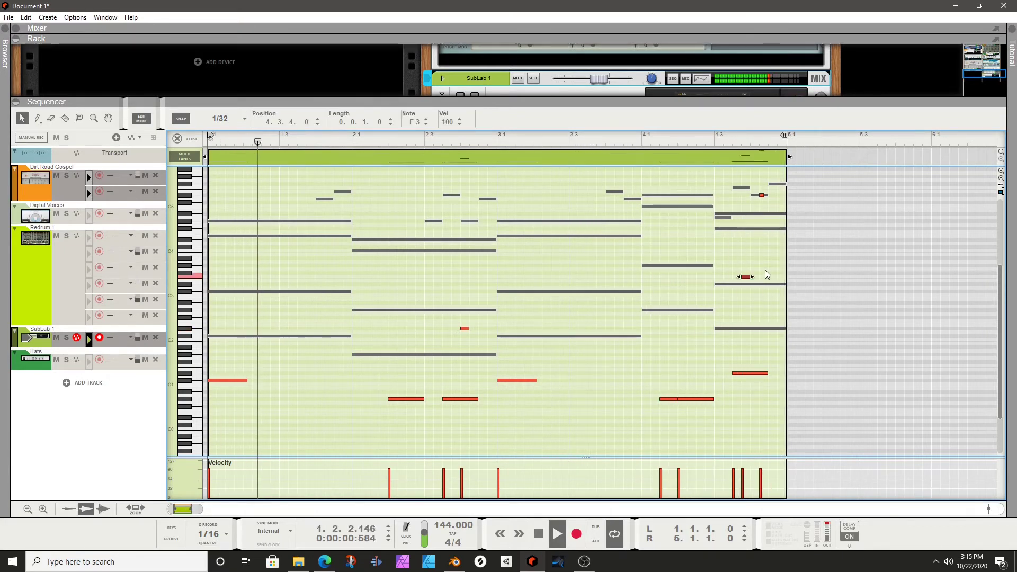
{"action": "key", "text": "ctrl+shift+Down"}
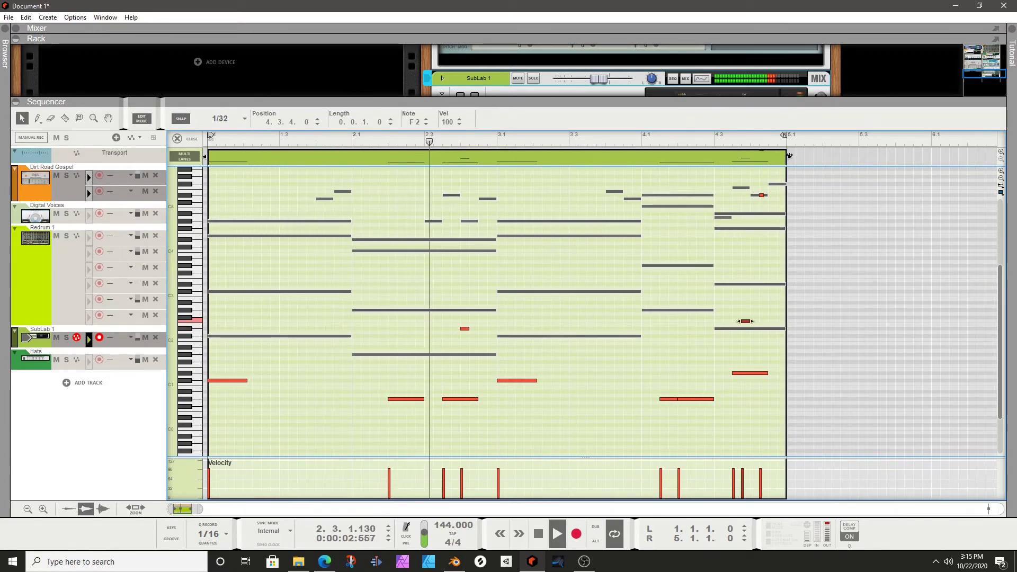
{"action": "left_click", "coordinate": [762, 195]}
{"action": "key", "text": "ctrl+shift+Down"}
{"action": "key", "text": "ctrl+shift+Down"}
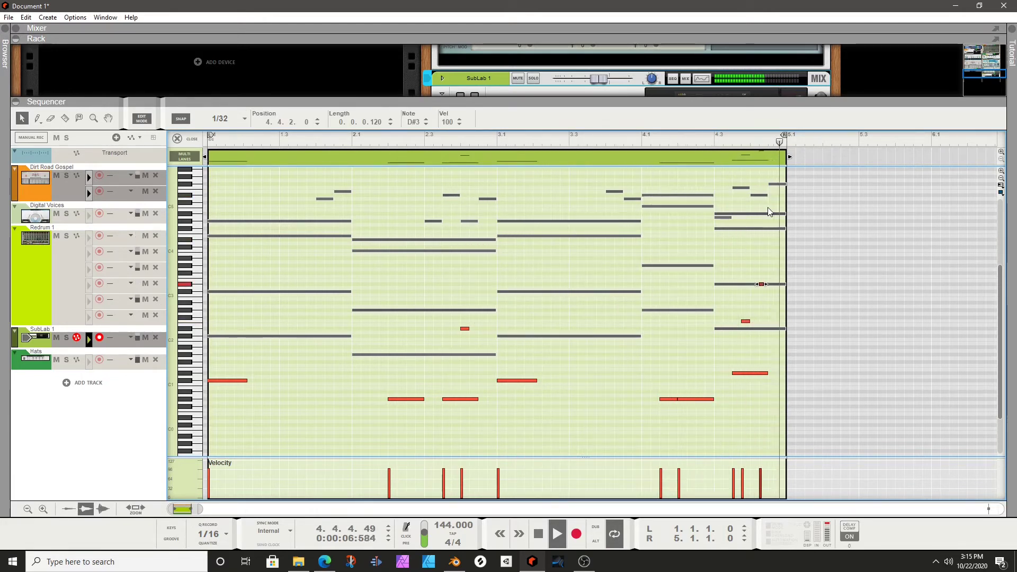
Lower the short bass note at 2.4.1 one more octave to D#1 and set its velocity to 127
{"action": "left_click_drag", "start_coordinate": [455, 317], "coordinate": [478, 336]}
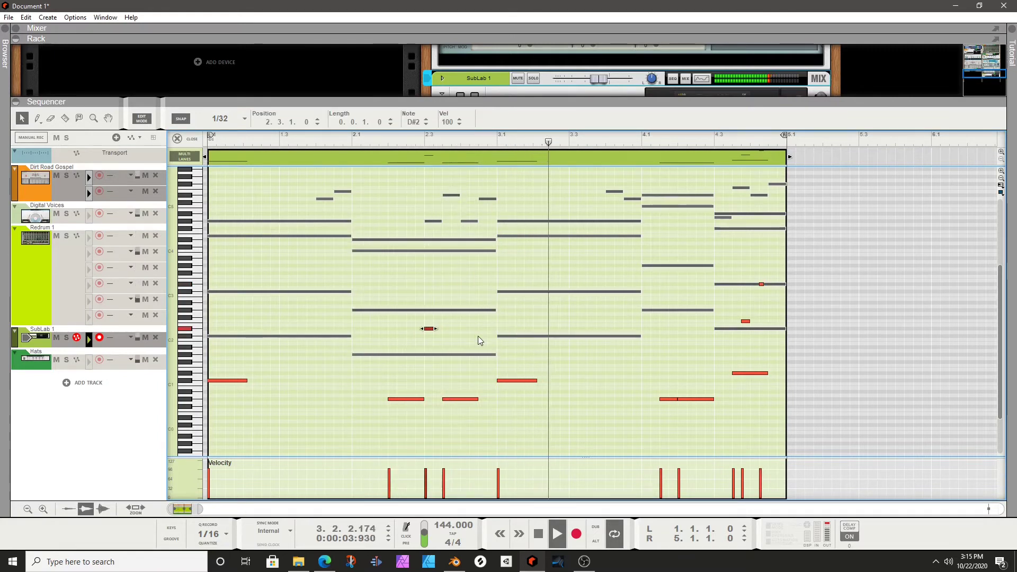
{"action": "key", "text": "ctrl+shift+Down"}
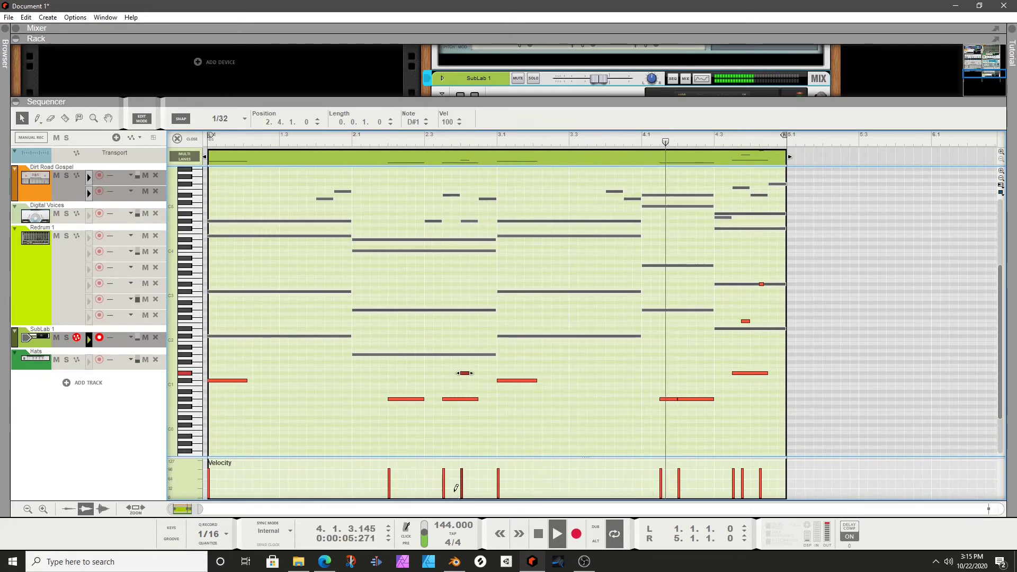
{"action": "left_click_drag", "start_coordinate": [466, 469], "coordinate": [470, 408]}
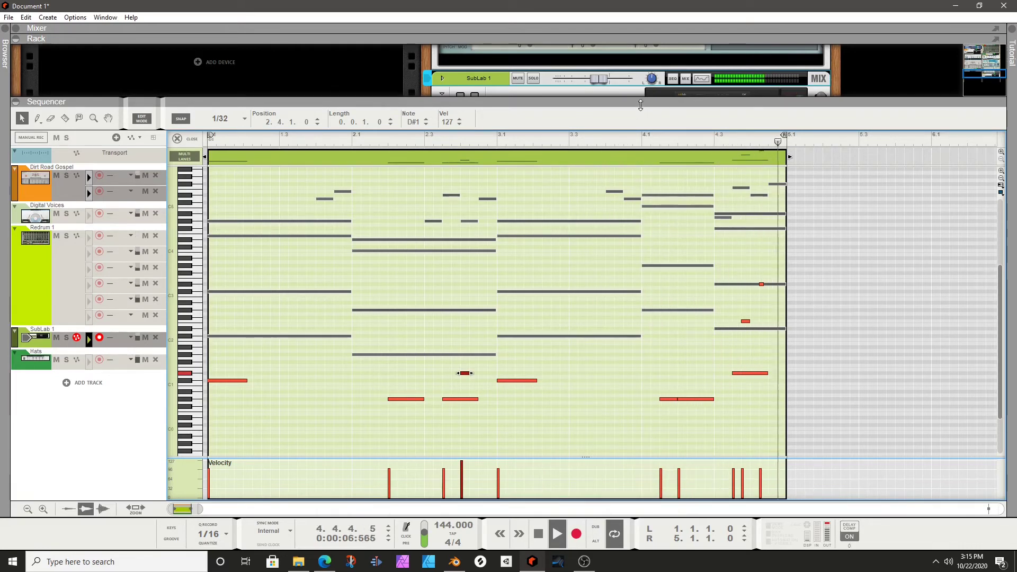
Set SubLab's glide time to 1/32 and its glide curve to 75%
{"action": "double_click", "coordinate": [640, 104]}
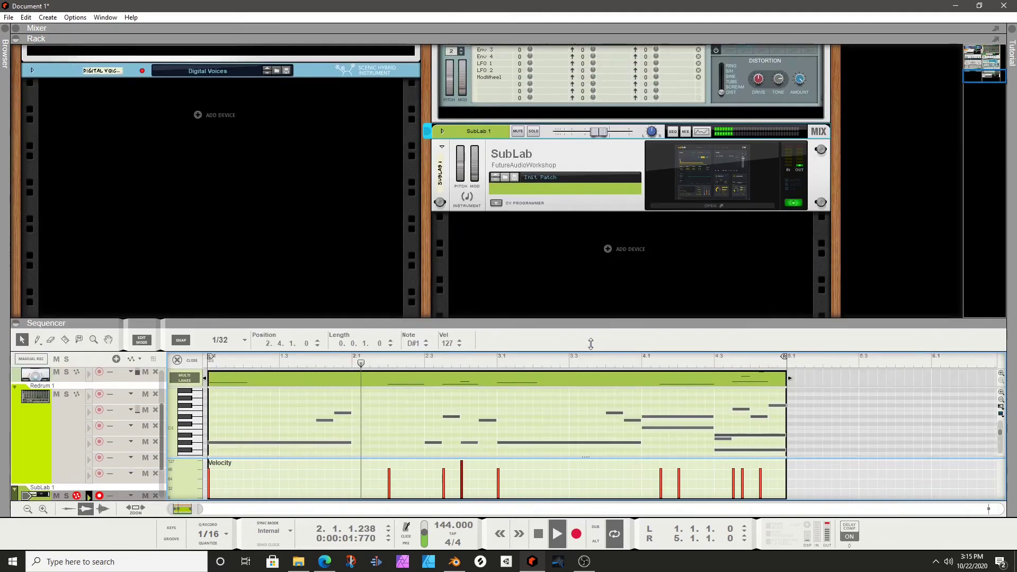
{"action": "left_click", "coordinate": [688, 225]}
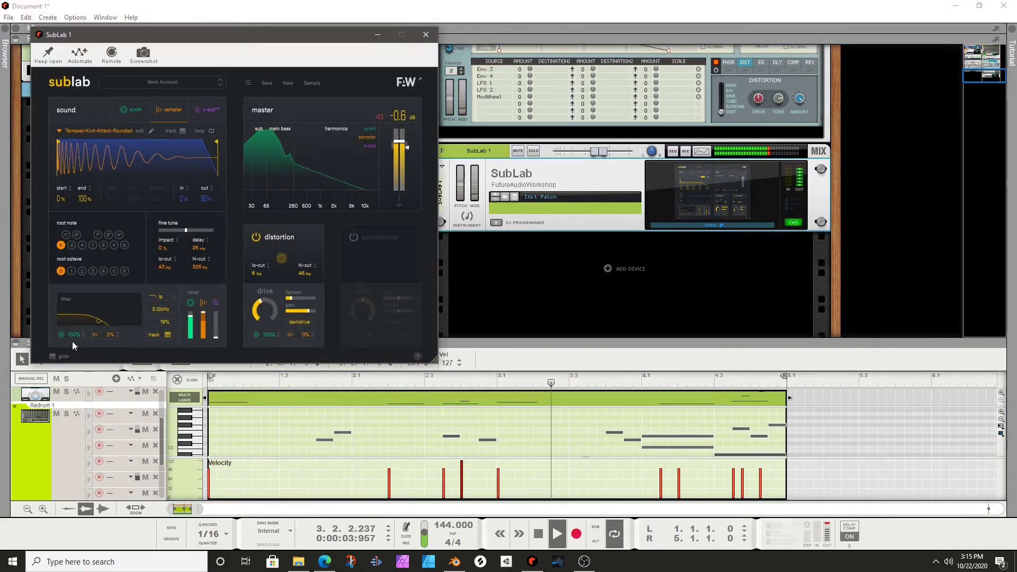
{"action": "left_click", "coordinate": [61, 358]}
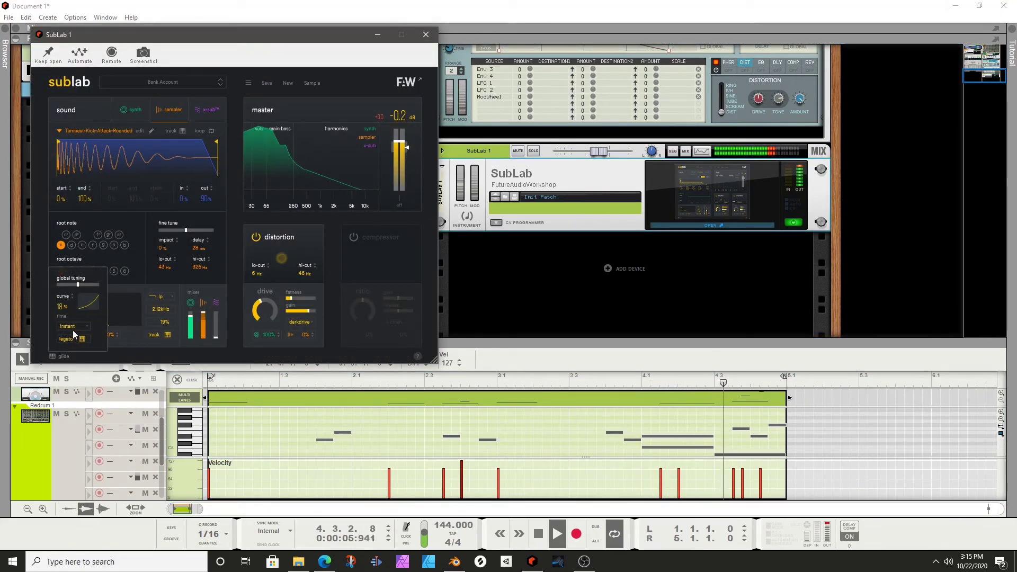
{"action": "left_click", "coordinate": [78, 326]}
{"action": "left_click", "coordinate": [74, 354]}
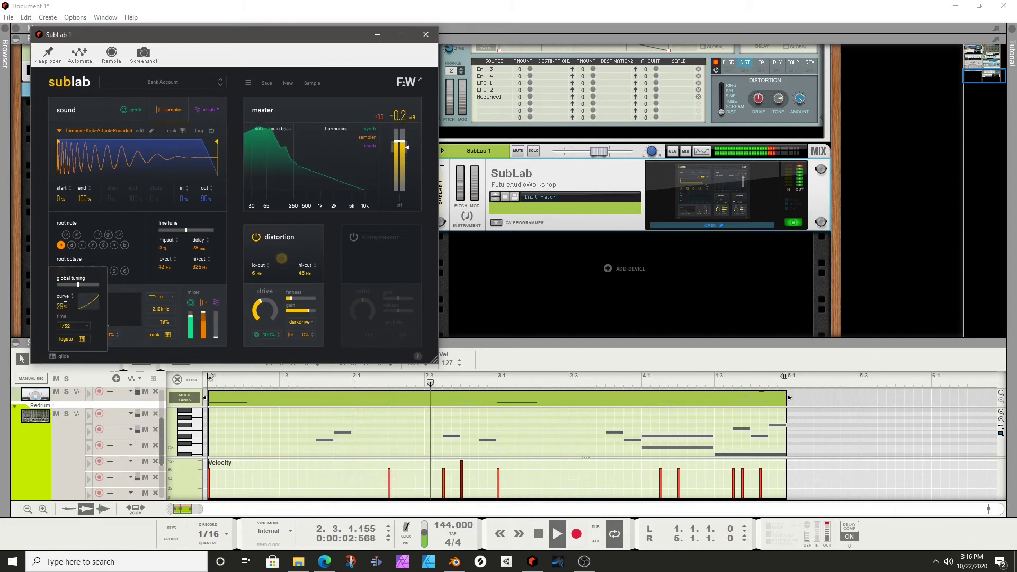
{"action": "left_click_drag", "start_coordinate": [63, 306], "coordinate": [65, 293]}
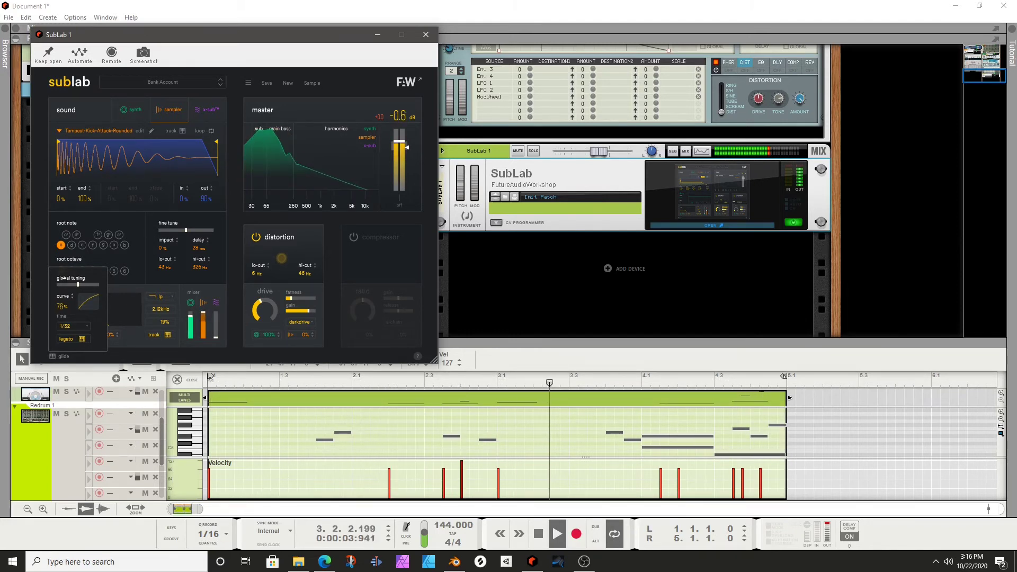
{"action": "left_click", "coordinate": [426, 34]}
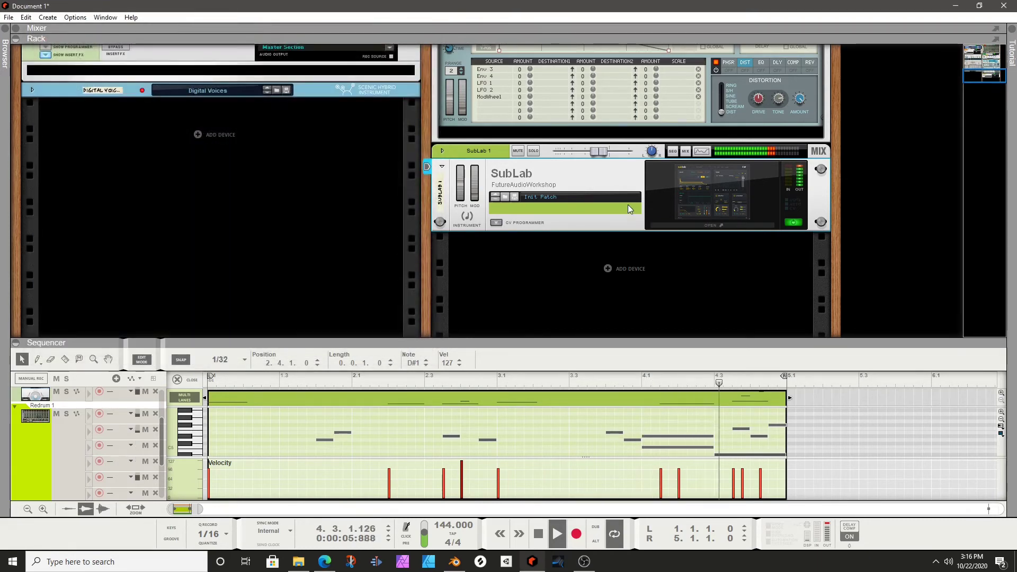
Return to the full-height sequencer's arrangement view and delete the second note lane of the Dirt Road Gospel track
{"action": "left_click_drag", "start_coordinate": [659, 346], "coordinate": [586, 559]}
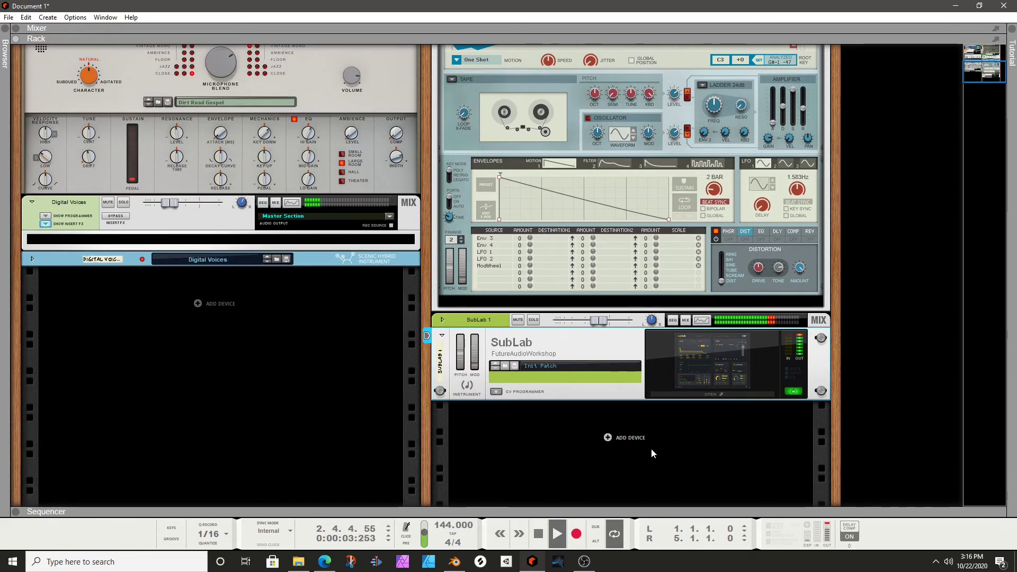
{"action": "left_click_drag", "start_coordinate": [617, 509], "coordinate": [503, 10]}
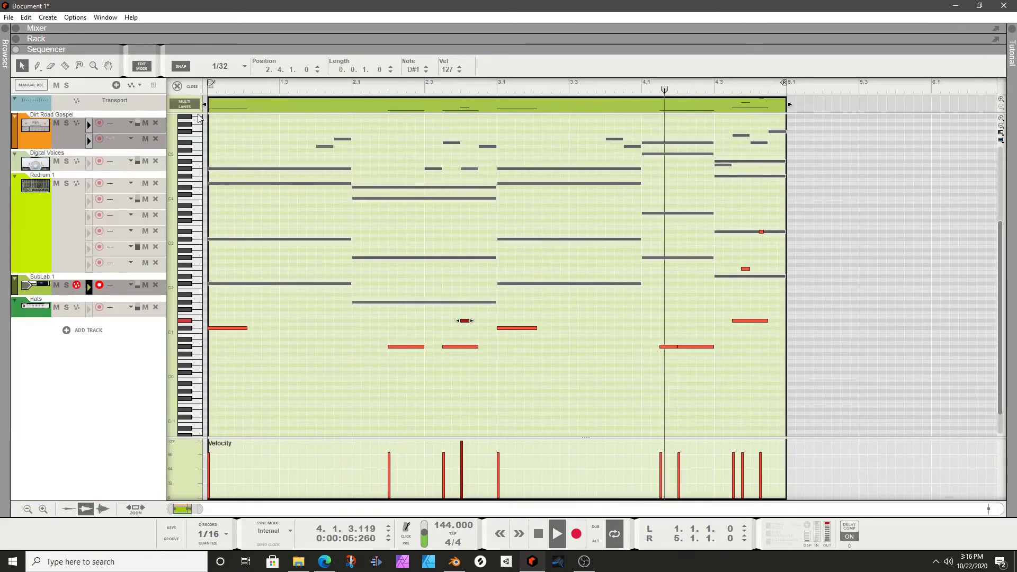
{"action": "left_click", "coordinate": [194, 88]}
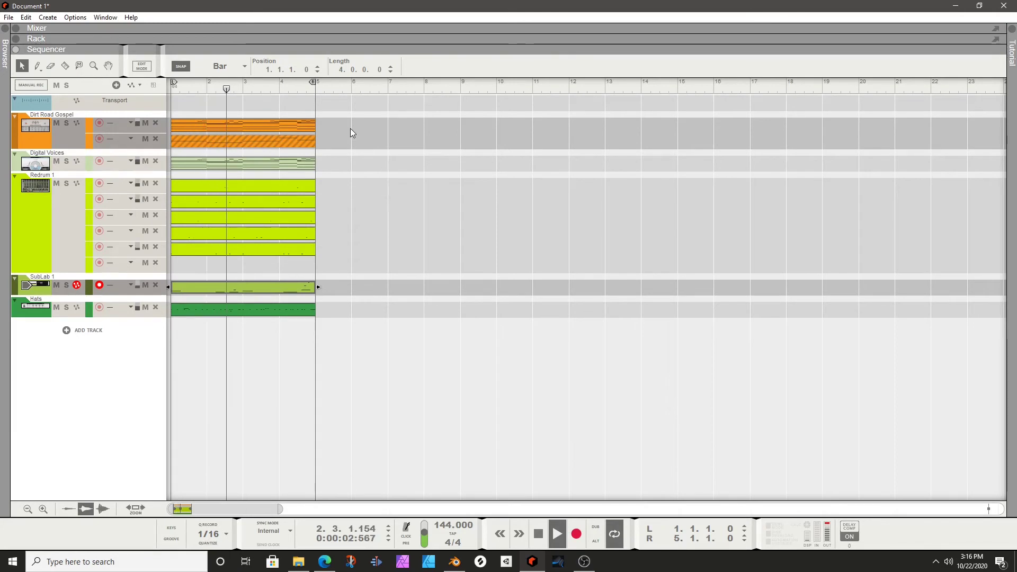
{"action": "left_click", "coordinate": [152, 142]}
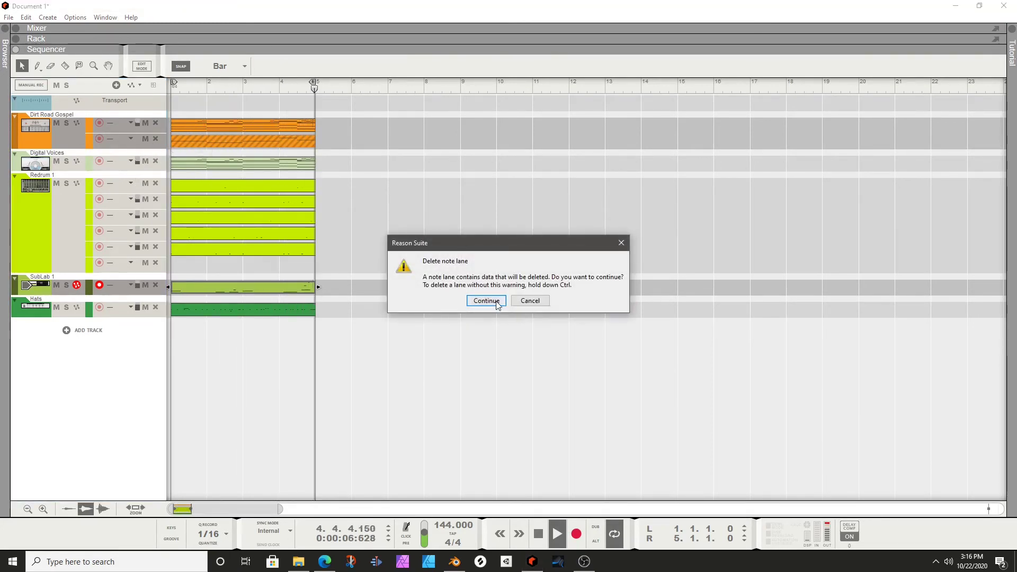
{"action": "left_click", "coordinate": [494, 300]}
Move the Hats track above the SubLab 1 track
{"action": "left_click_drag", "start_coordinate": [349, 117], "coordinate": [168, 295]}
{"action": "left_click", "coordinate": [204, 317]}
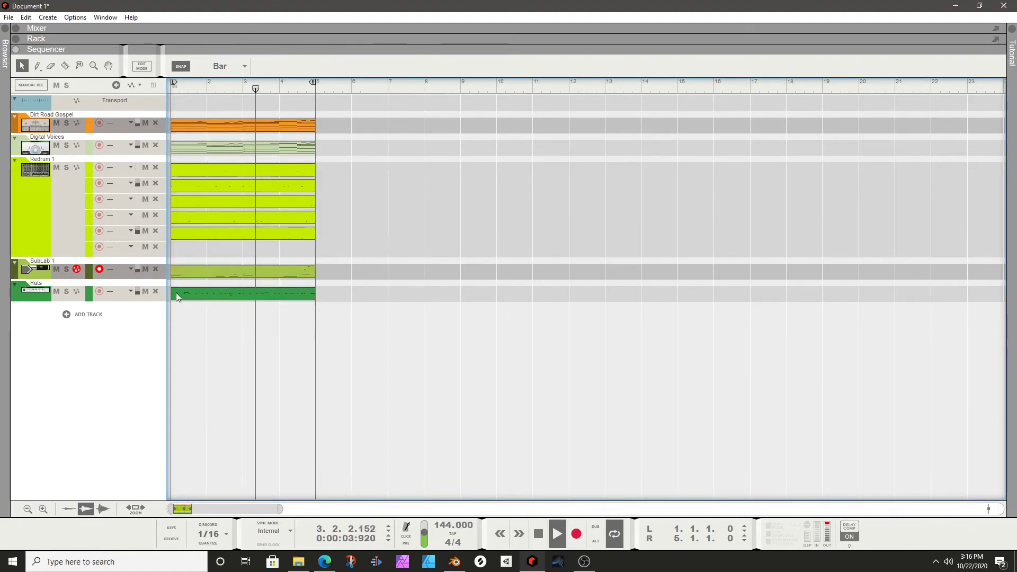
{"action": "left_click_drag", "start_coordinate": [26, 290], "coordinate": [20, 268]}
Duplicate the four-bar clips on all tracks four times and extend the loop end to bar 21
{"action": "left_click_drag", "start_coordinate": [334, 113], "coordinate": [131, 361]}
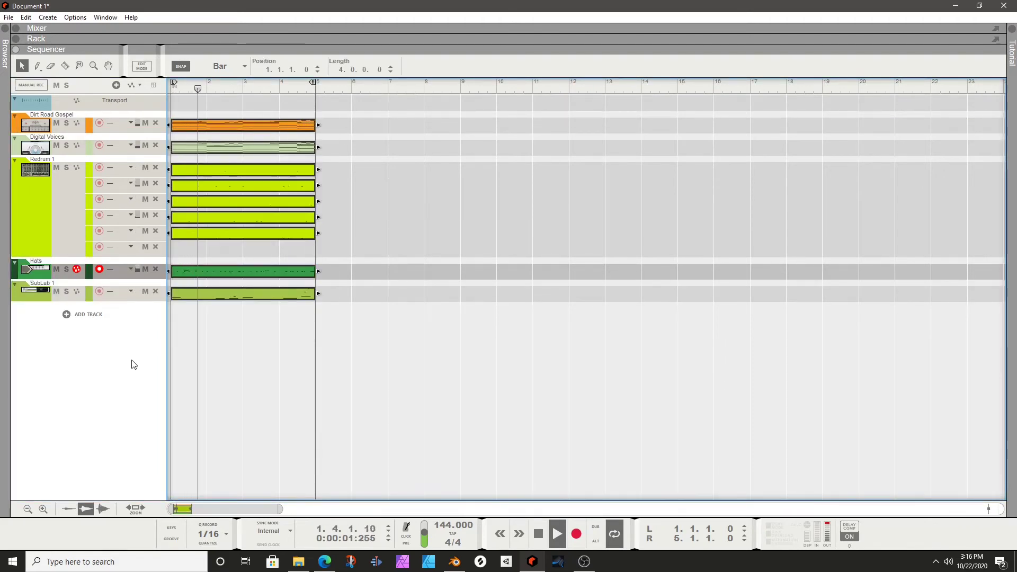
{"action": "key", "text": "ctrl+d"}
{"action": "key", "text": "ctrl+d"}
{"action": "key", "text": "ctrl+d"}
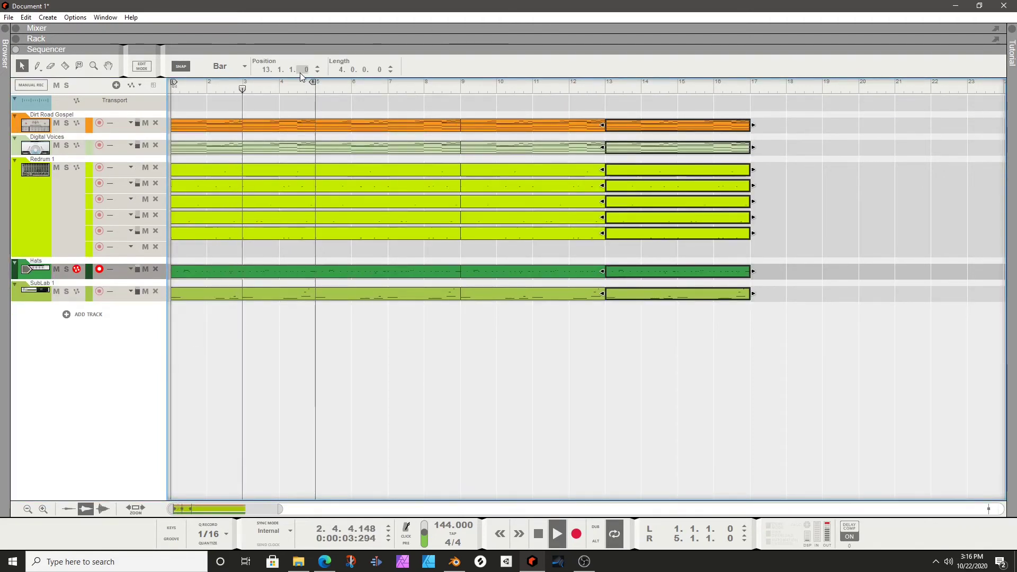
{"action": "key", "text": "ctrl+d"}
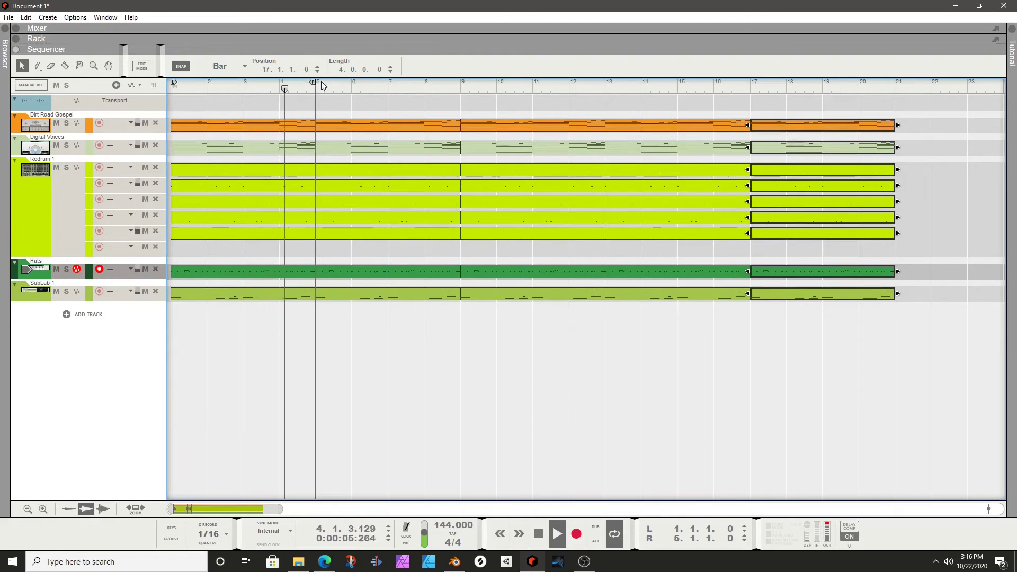
{"action": "left_click_drag", "start_coordinate": [315, 84], "coordinate": [892, 90]}
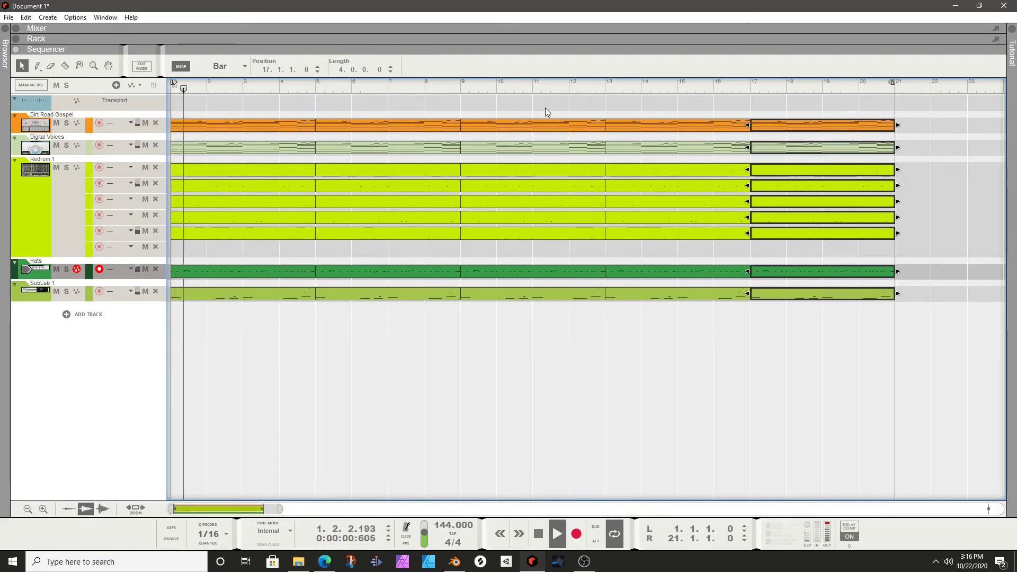
Delete the Redrum, Hats, SubLab and Digital Voices clips in bars 1 to 4, returning playback to the song start
{"action": "left_click_drag", "start_coordinate": [293, 301], "coordinate": [189, 172]}
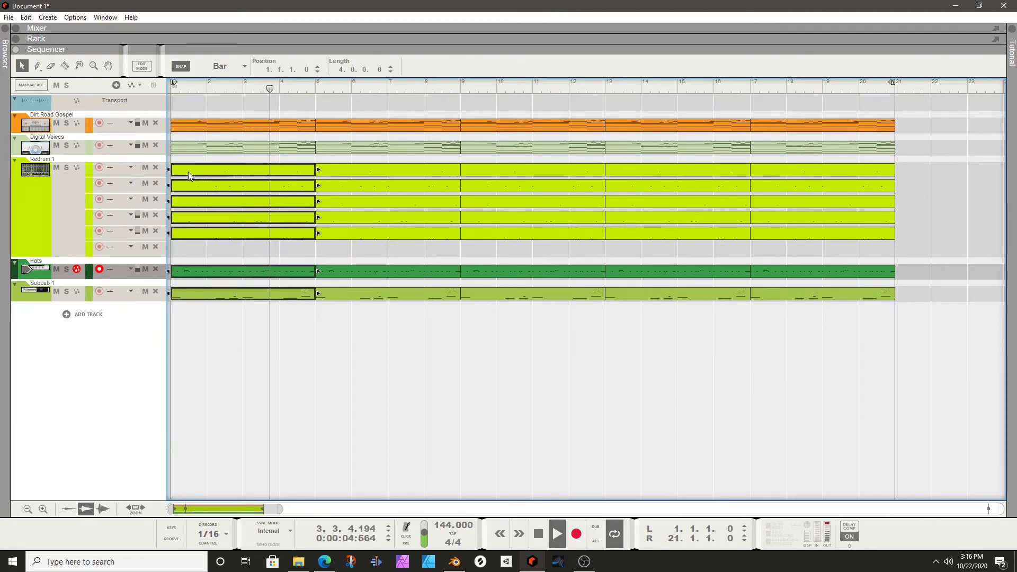
{"action": "key", "text": "Delete"}
{"action": "double_click", "coordinate": [539, 535]}
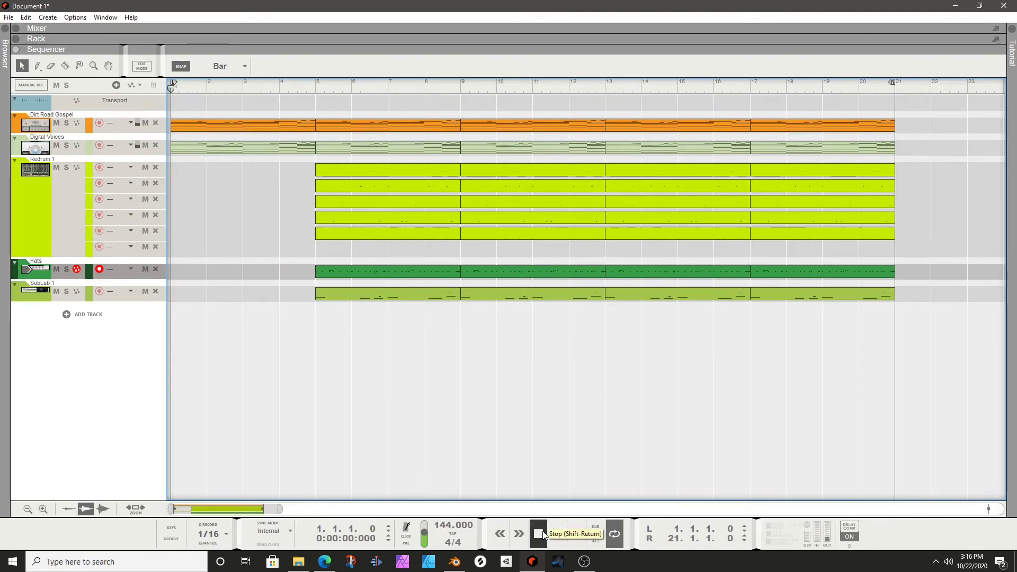
{"action": "key", "text": "space"}
{"action": "key", "text": "space"}
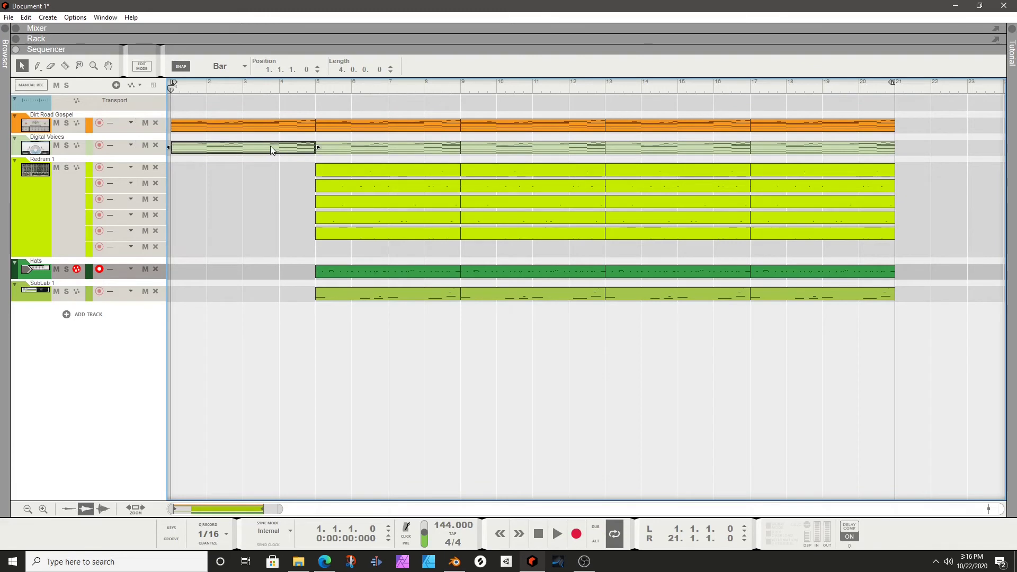
{"action": "key", "text": "Delete"}
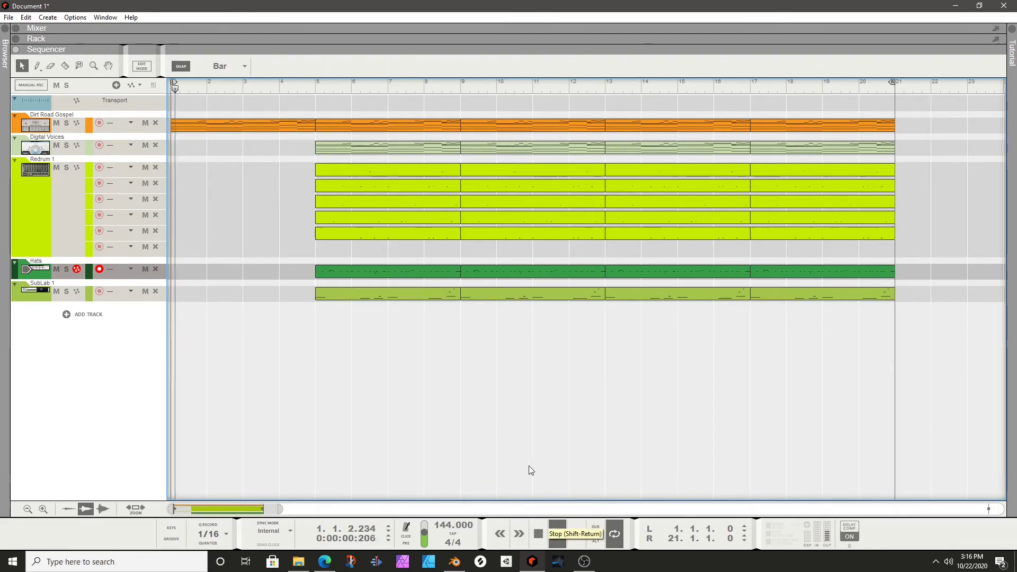
Delete the Redrum, Hats and SubLab clips in bars 5 to 8
{"action": "left_click_drag", "start_coordinate": [306, 163], "coordinate": [400, 344]}
{"action": "key", "text": "Delete"}
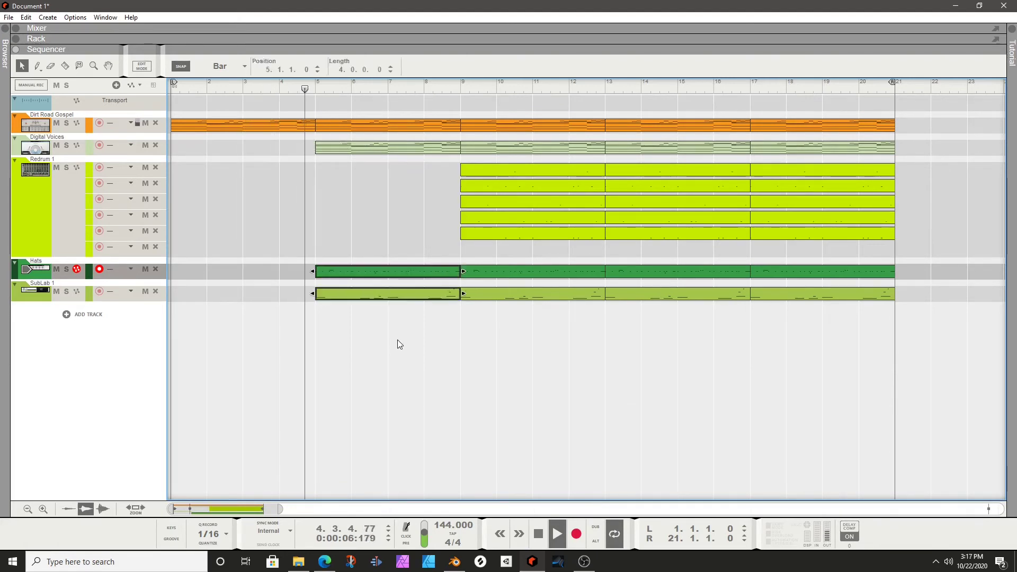
{"action": "key", "text": "Delete"}
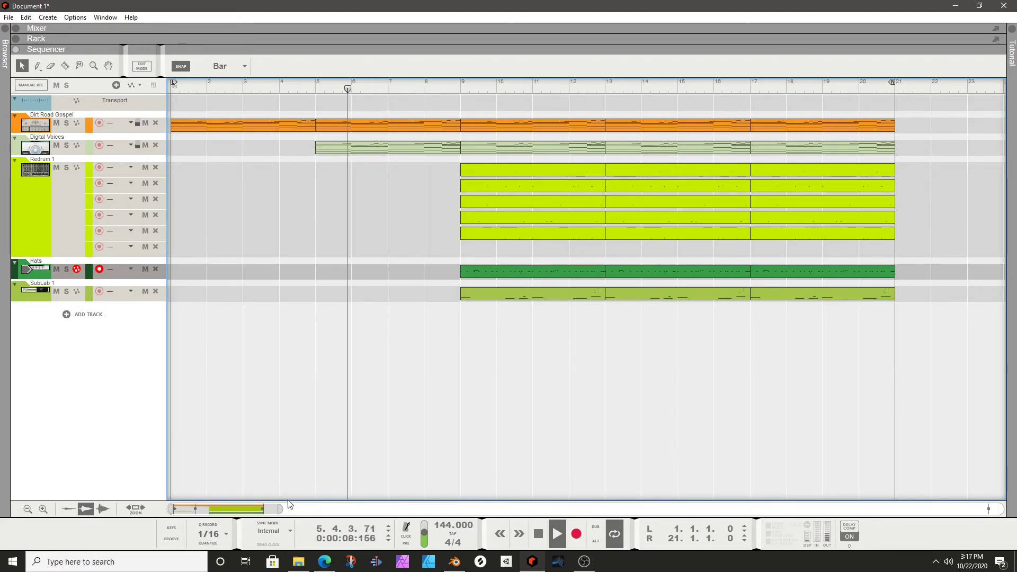
Duplicate the last four-bar section on all tracks twice and extend the loop end to bar 29
{"action": "left_click_drag", "start_coordinate": [282, 508], "coordinate": [358, 493]}
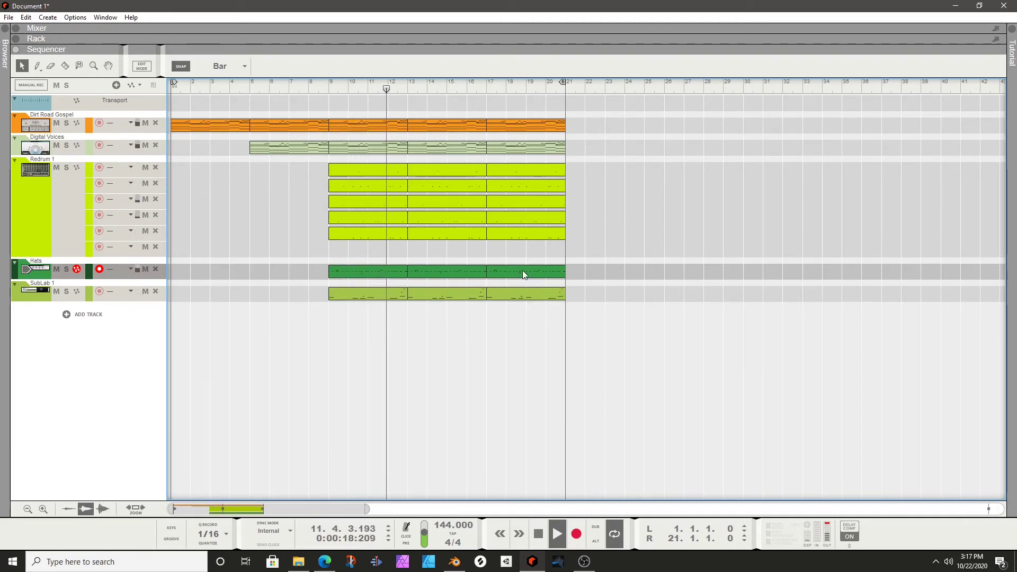
{"action": "left_click_drag", "start_coordinate": [584, 119], "coordinate": [488, 389]}
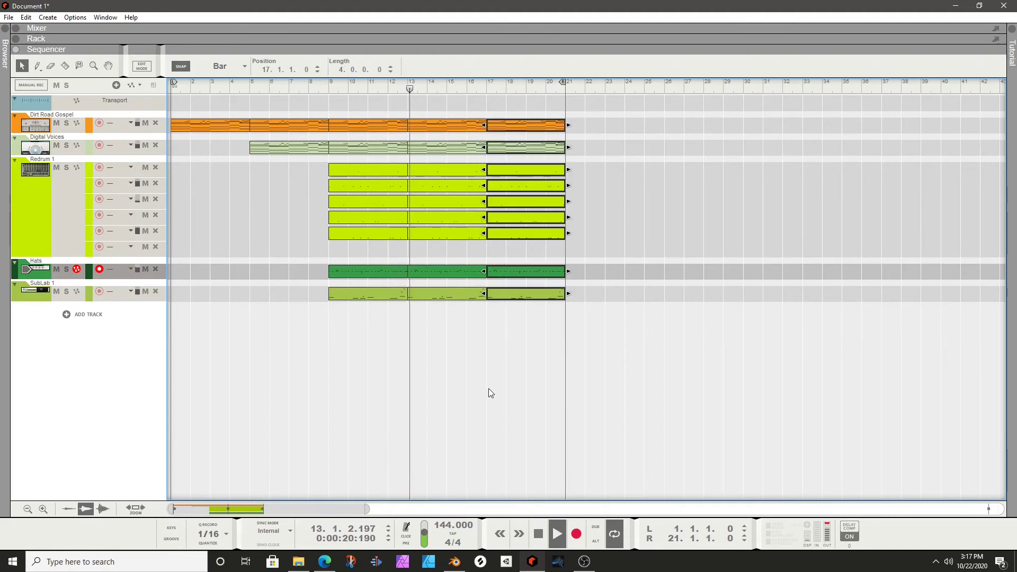
{"action": "key", "text": "ctrl+d"}
{"action": "key", "text": "ctrl+d"}
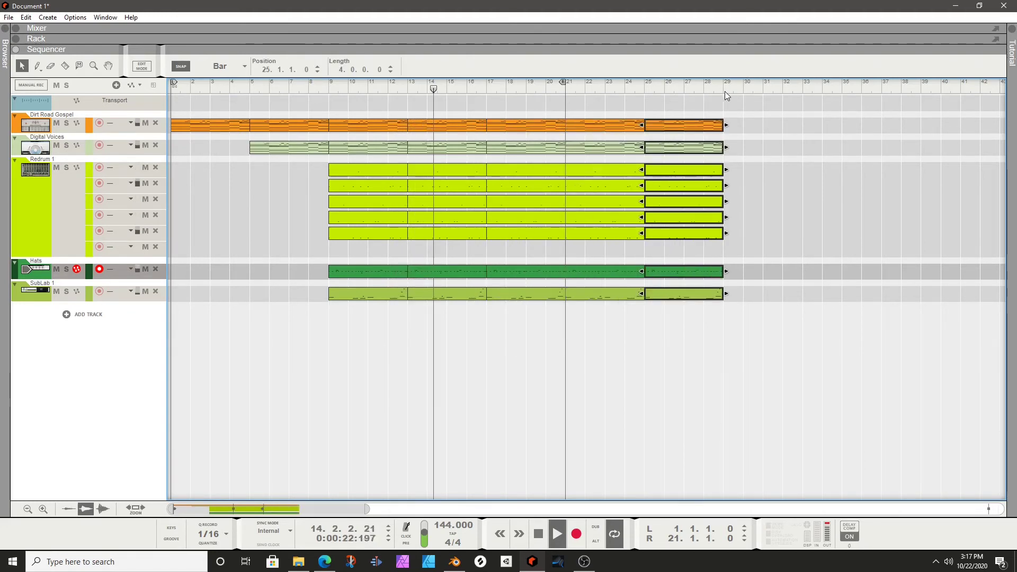
{"action": "left_click", "coordinate": [726, 89], "text": "ctrl"}
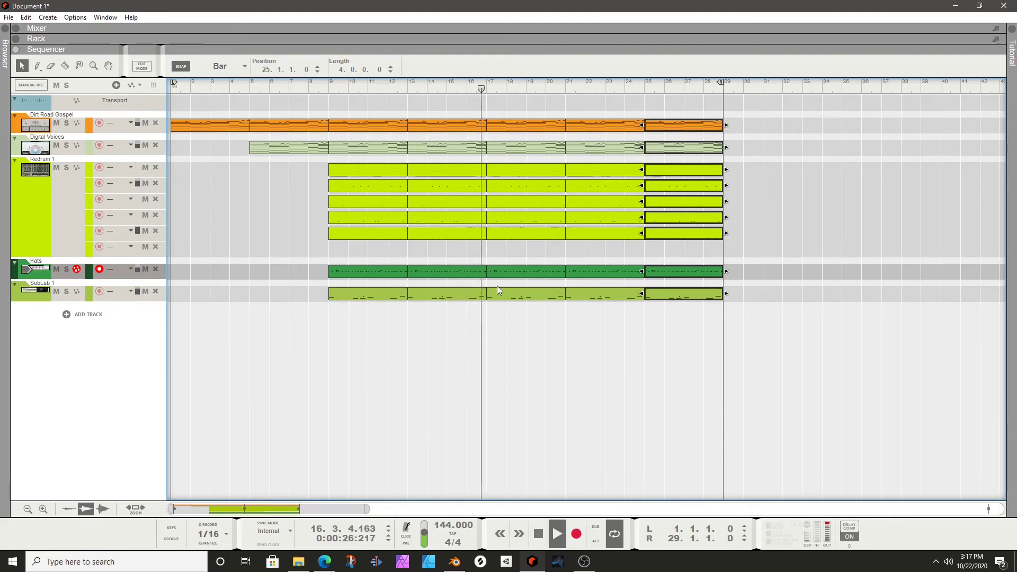
Restart playback from the song start and delete the Digital Voices clips in bars 17 to 24
{"action": "key", "text": "space"}
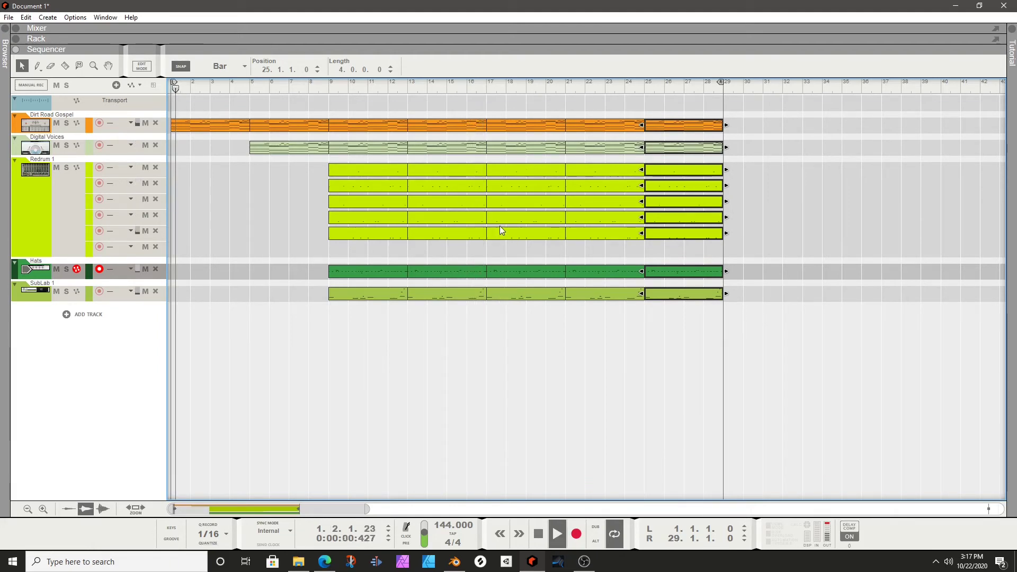
{"action": "left_click", "coordinate": [501, 152]}
{"action": "key", "text": "Delete"}
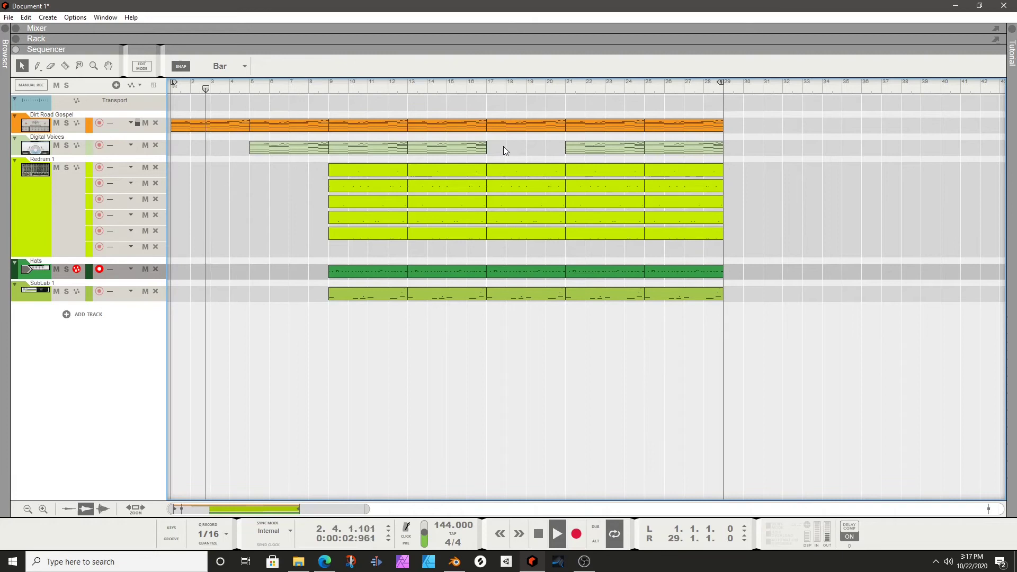
{"action": "left_click", "coordinate": [590, 148]}
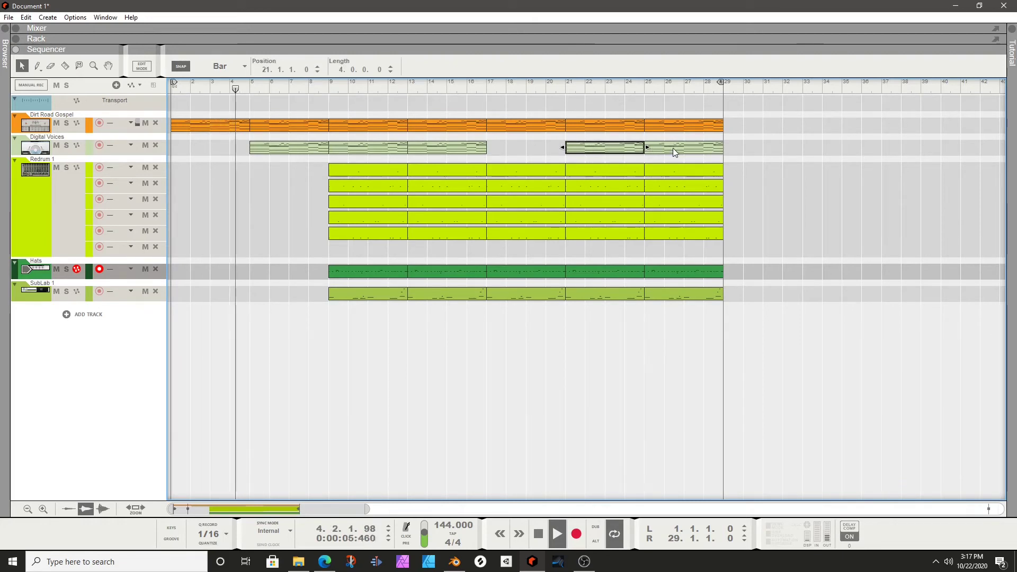
{"action": "key", "text": "Delete"}
Delete the short melody notes in bars 5 and 6 of the second Dirt Road Gospel clip, then stop playback at the song start
{"action": "left_click", "coordinate": [605, 126]}
{"action": "double_click", "coordinate": [605, 126]}
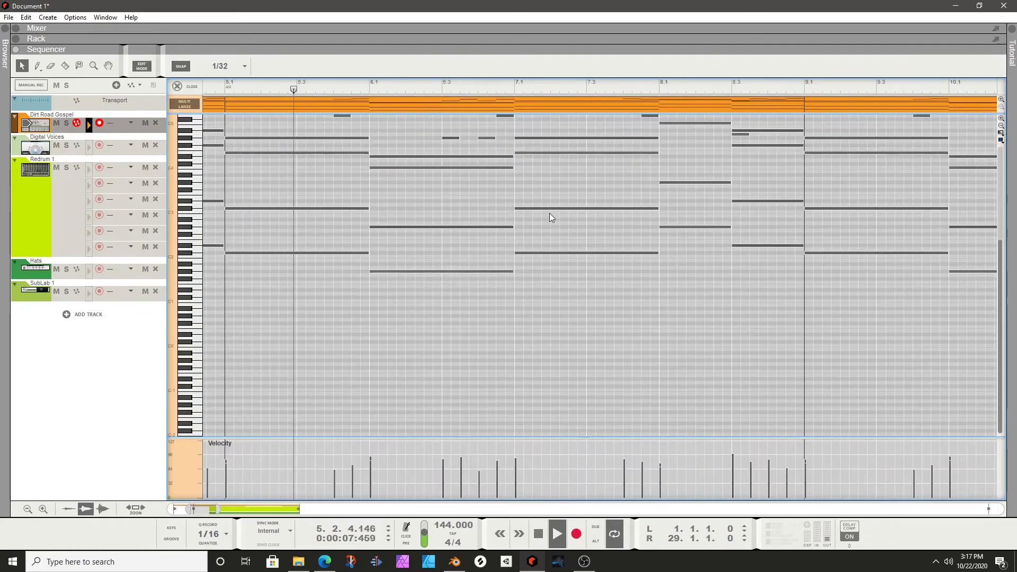
{"action": "scroll", "coordinate": [551, 296], "scroll_direction": "up", "scroll_amount": 3}
{"action": "double_click", "coordinate": [548, 283]}
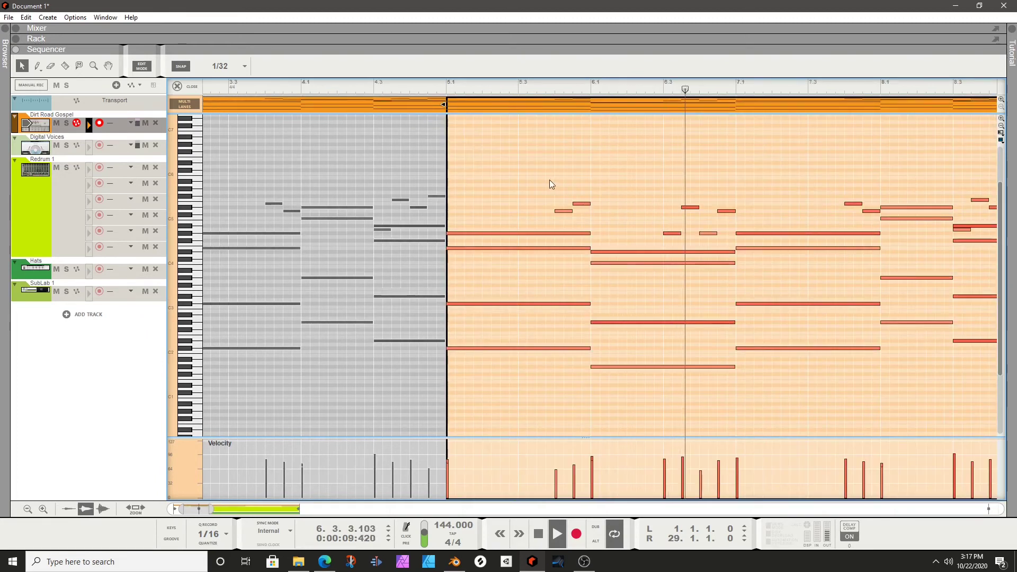
{"action": "left_click_drag", "start_coordinate": [550, 183], "coordinate": [733, 214]}
{"action": "key", "text": "Delete"}
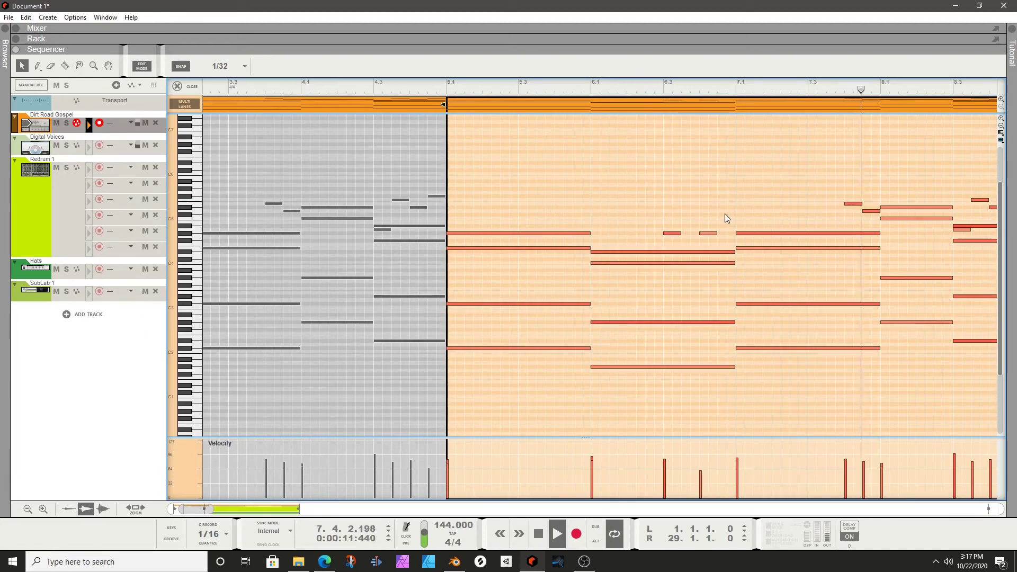
{"action": "left_click_drag", "start_coordinate": [665, 204], "coordinate": [718, 245]}
{"action": "left_click_drag", "start_coordinate": [842, 172], "coordinate": [867, 215]}
{"action": "left_click", "coordinate": [189, 87]}
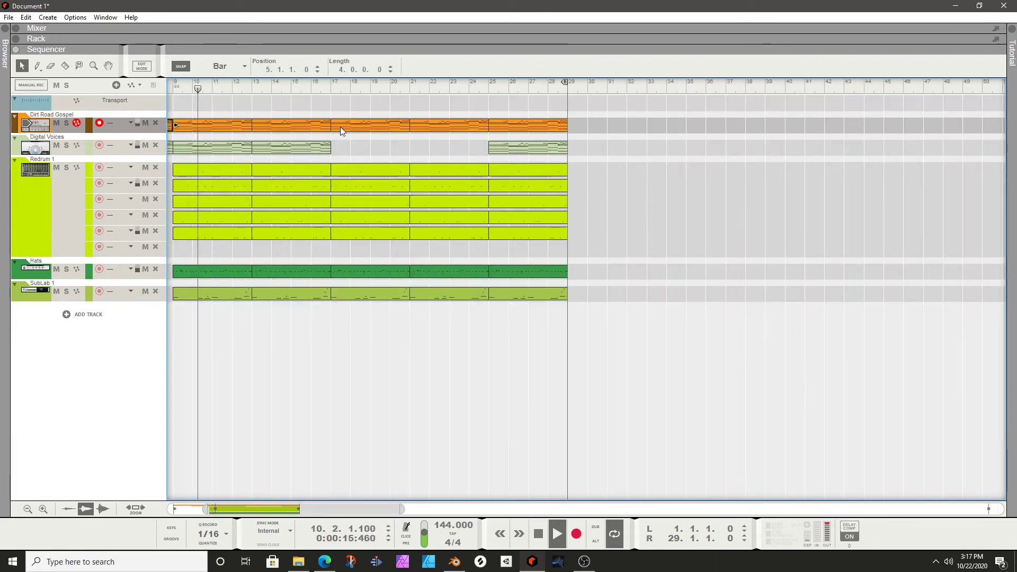
{"action": "key", "text": "shift+Return"}
{"action": "key", "text": "shift+Return"}
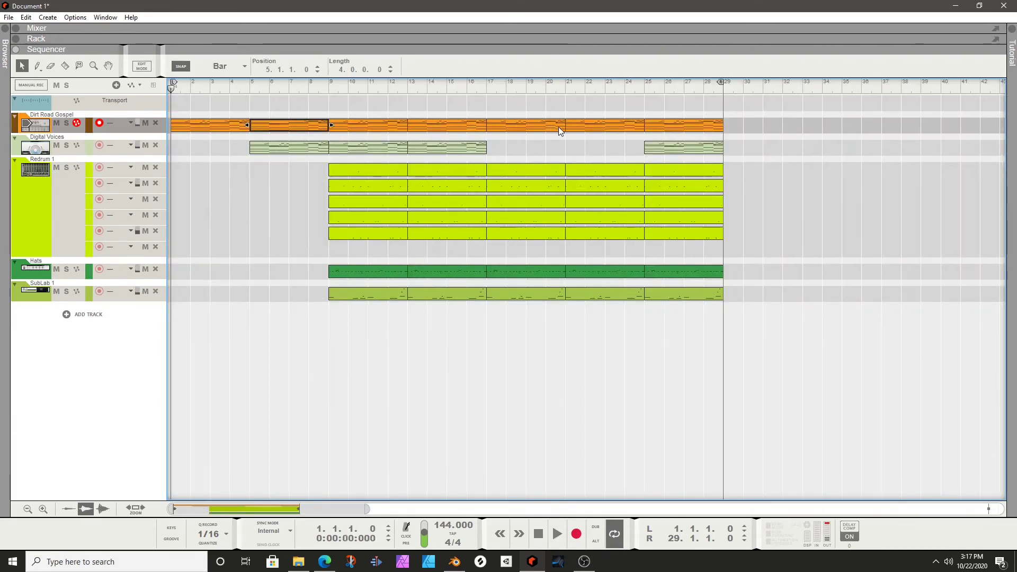
Delete the remaining short melody notes in bars 7 and 8 of the Dirt Road Gospel clip and resume playback in the arrangement
{"action": "double_click", "coordinate": [297, 126]}
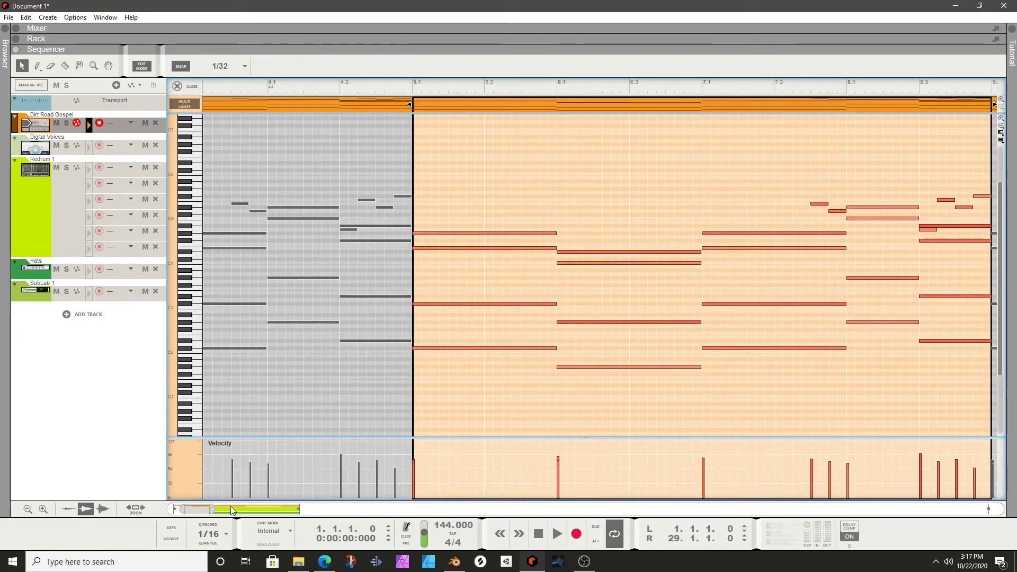
{"action": "left_click_drag", "start_coordinate": [204, 509], "coordinate": [213, 510]}
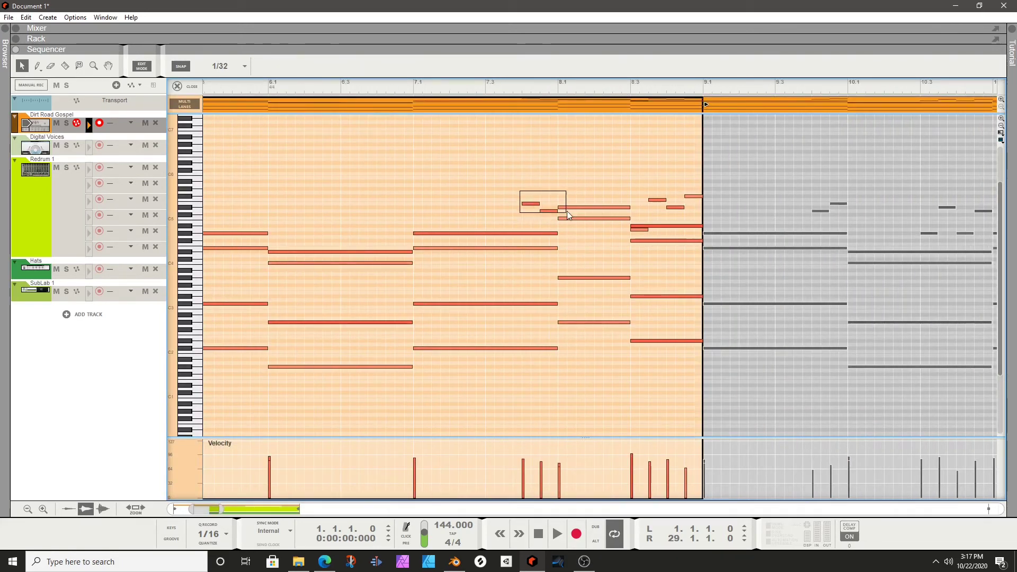
{"action": "left_click_drag", "start_coordinate": [560, 215], "coordinate": [554, 212]}
{"action": "key", "text": "Delete"}
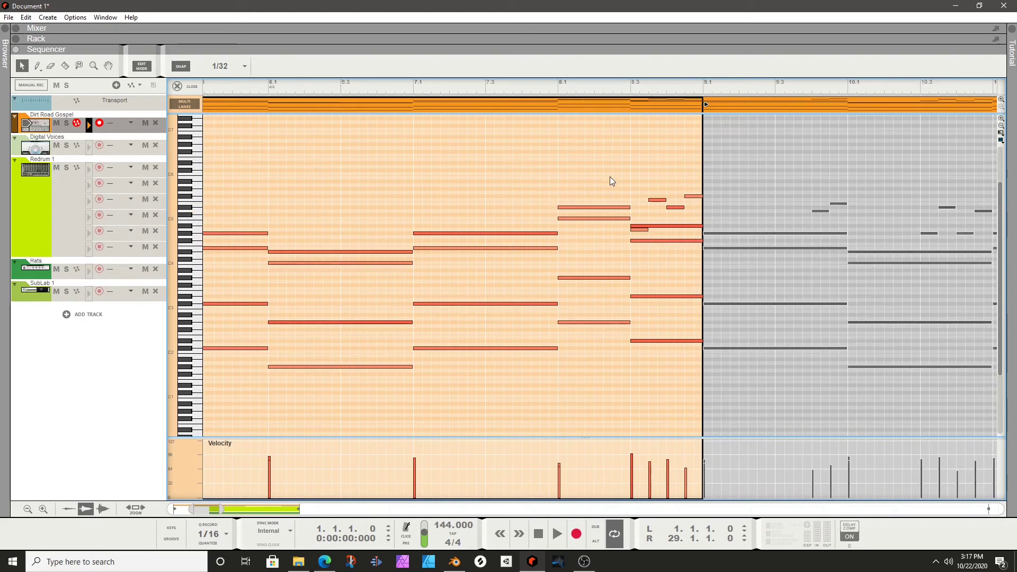
{"action": "left_click_drag", "start_coordinate": [688, 205], "coordinate": [688, 206]}
{"action": "key", "text": "Delete"}
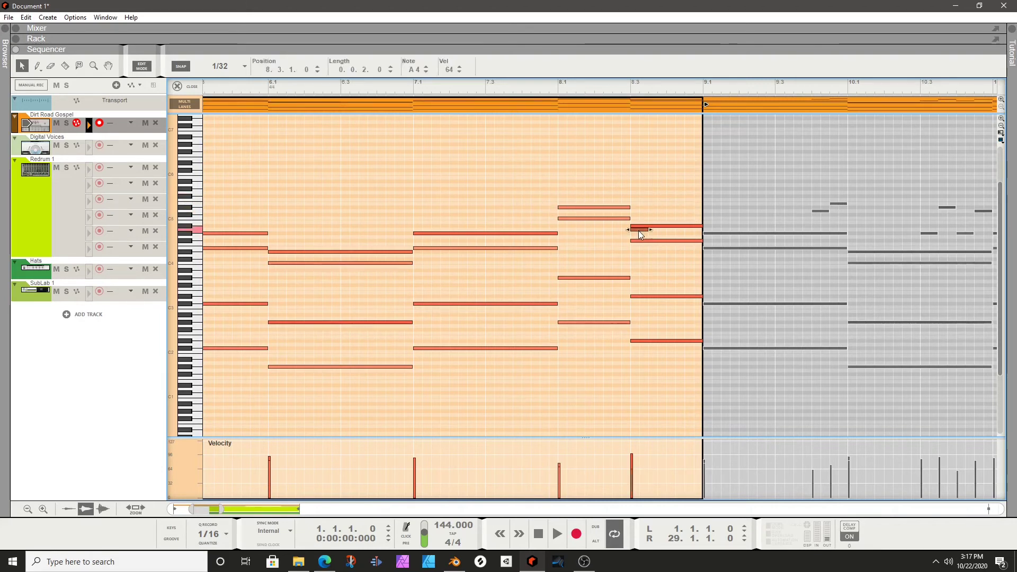
{"action": "key", "text": "Delete"}
{"action": "key", "text": "space"}
{"action": "left_click", "coordinate": [179, 87]}
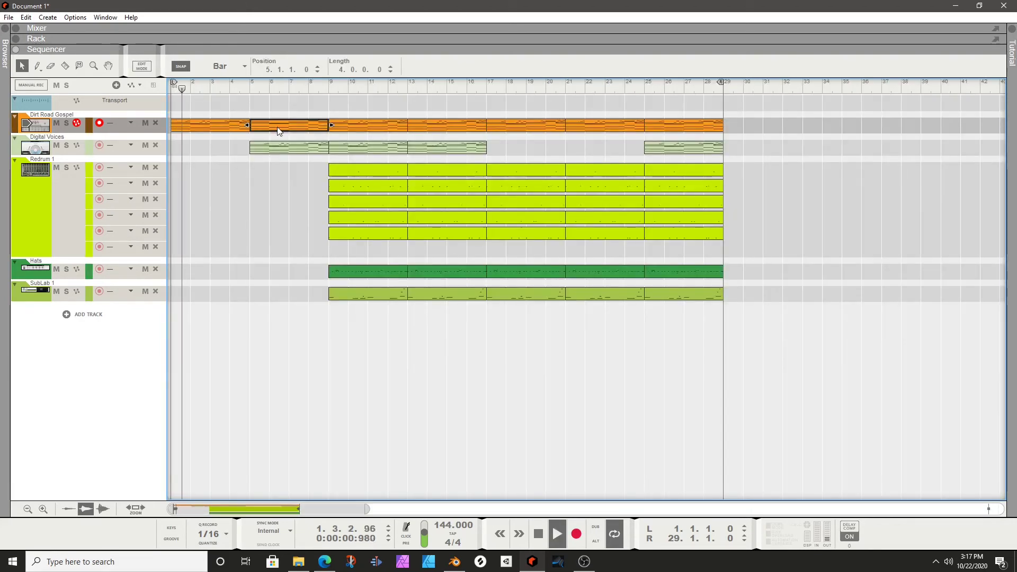
{"action": "left_click_drag", "start_coordinate": [520, 125], "coordinate": [520, 147]}
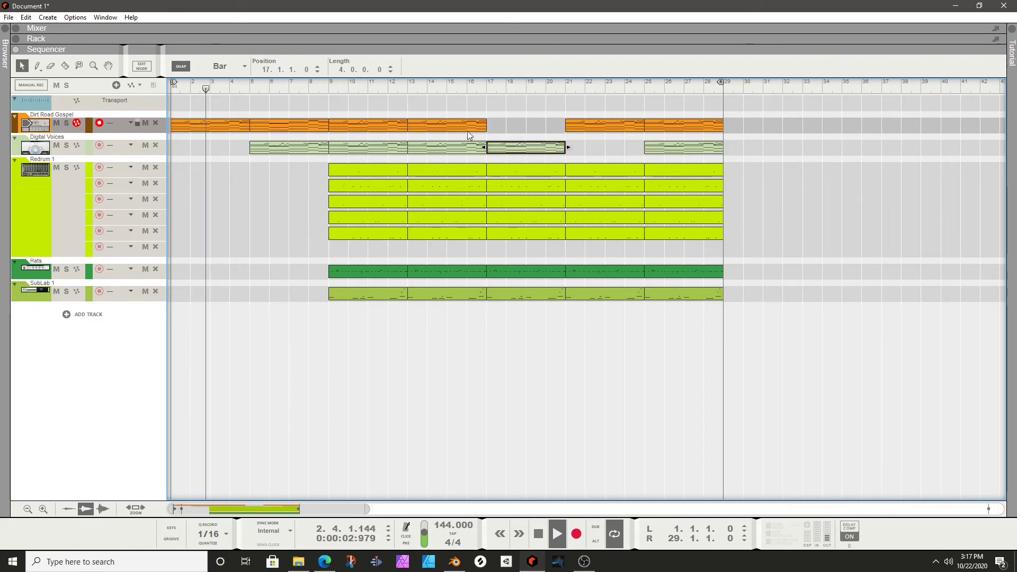
{"action": "mouse_move", "coordinate": [269, 125]}
{"action": "left_mouse_down"}
{"action": "mouse_move", "coordinate": [512, 124]}
{"action": "mouse_move", "coordinate": [285, 116]}
{"action": "left_mouse_up"}
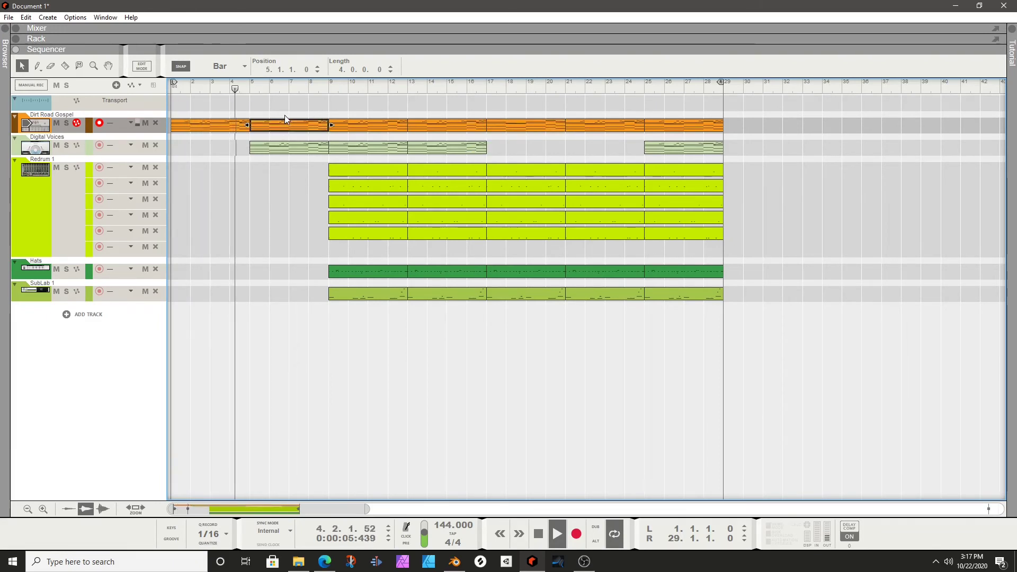
{"action": "left_click", "coordinate": [583, 124]}
{"action": "left_click_drag", "start_coordinate": [583, 124], "coordinate": [556, 130]}
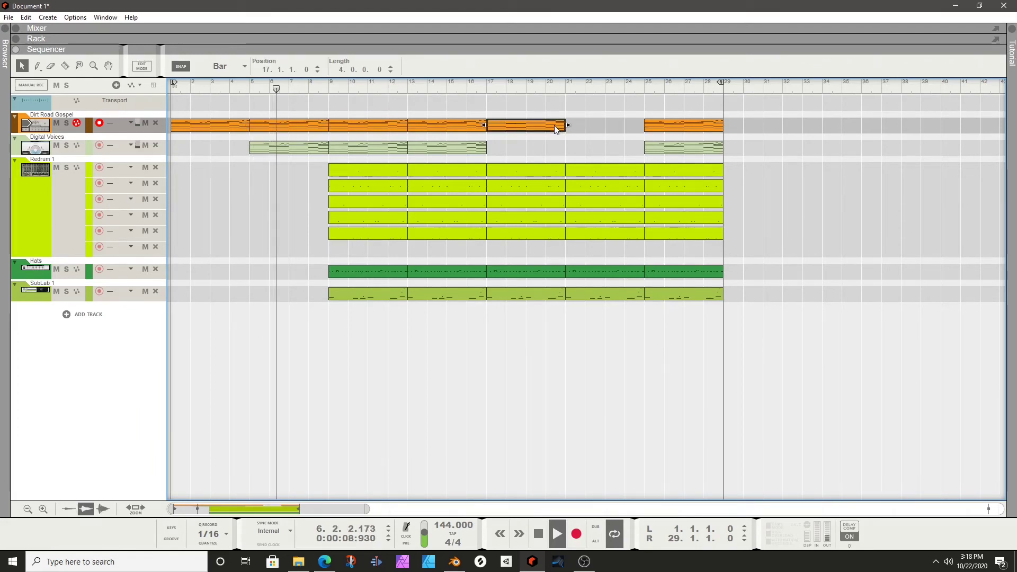
{"action": "key", "text": "ctrl+z"}
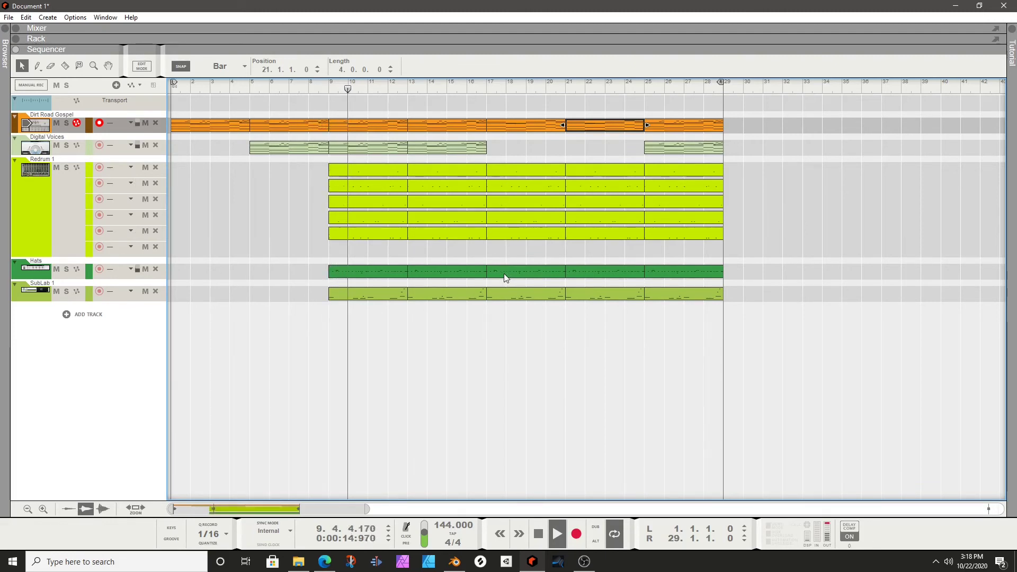
Trim the bar 17 clip starts to bar 19 on Hats and to bar 18 on the third, fourth and fifth Redrum lanes
{"action": "left_click", "coordinate": [488, 272]}
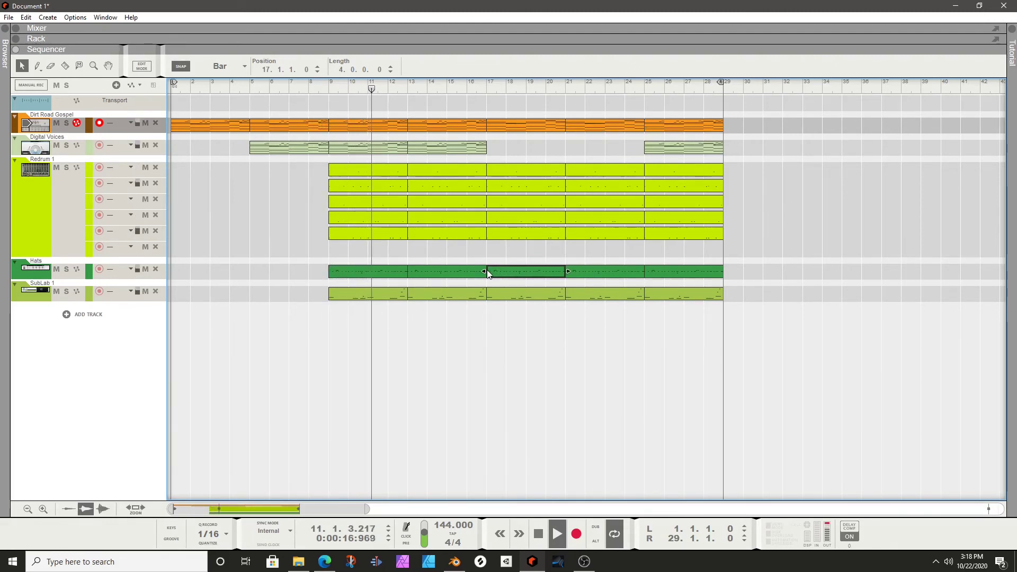
{"action": "left_click_drag", "start_coordinate": [488, 272], "coordinate": [528, 272]}
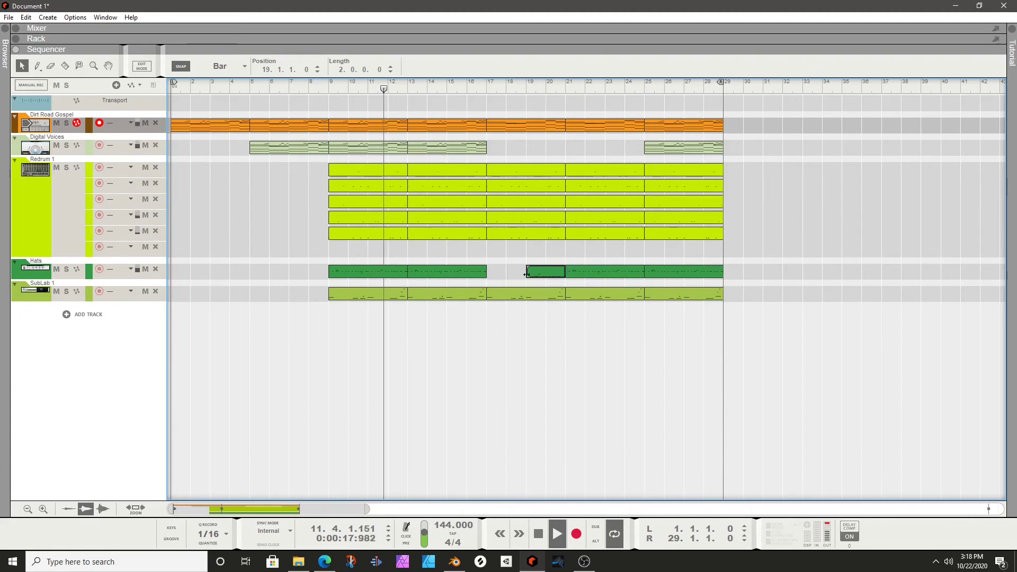
{"action": "left_click", "coordinate": [503, 233]}
{"action": "left_click_drag", "start_coordinate": [487, 233], "coordinate": [507, 233]}
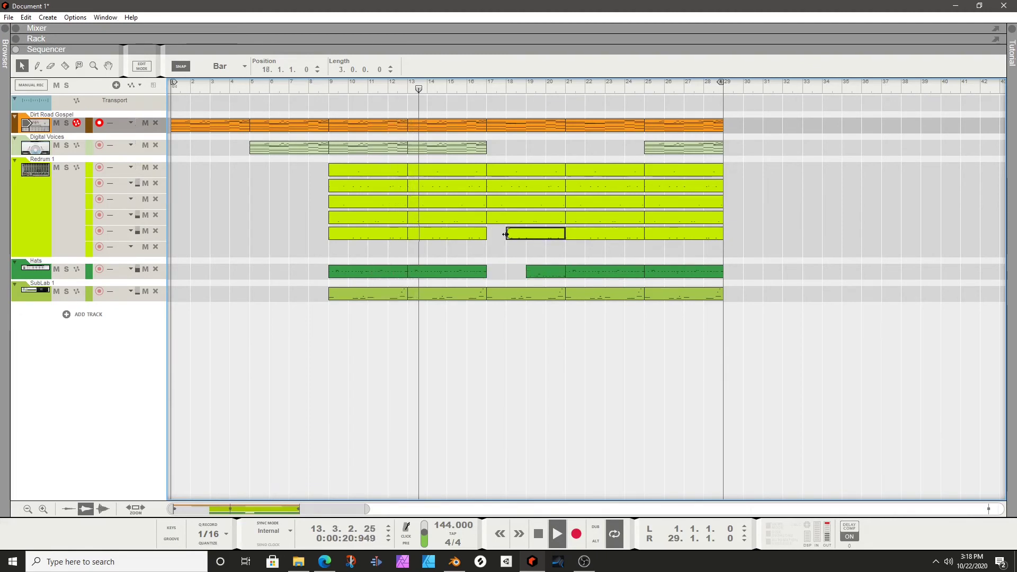
{"action": "left_click", "coordinate": [493, 217]}
{"action": "left_click", "coordinate": [485, 215]}
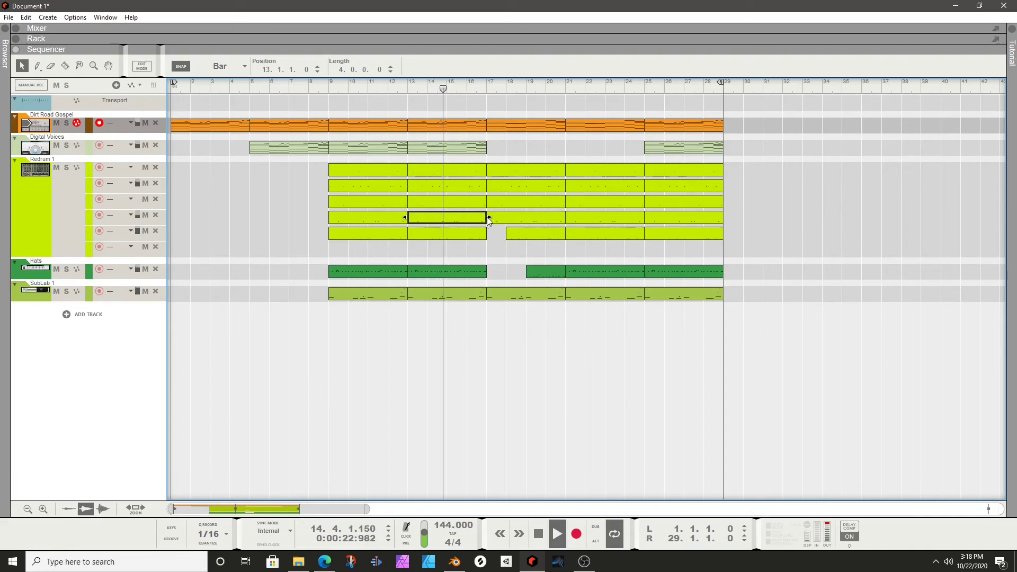
{"action": "left_click", "coordinate": [488, 218]}
{"action": "left_click_drag", "start_coordinate": [482, 217], "coordinate": [516, 201]}
{"action": "left_click", "coordinate": [492, 199]}
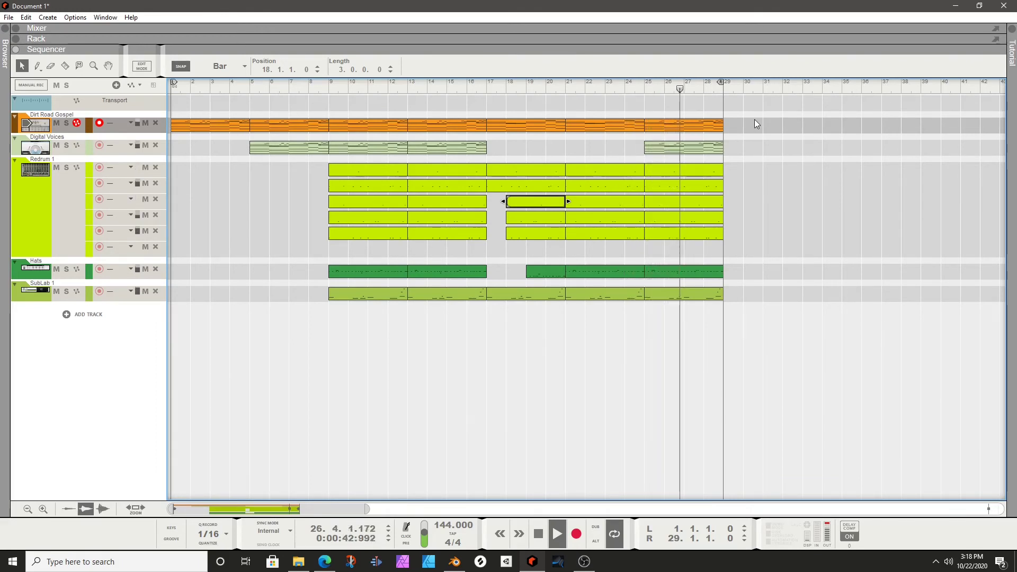
Trim the start of the SubLab clip at bar 17 to bar 18
{"action": "left_click_drag", "start_coordinate": [754, 119], "coordinate": [656, 302]}
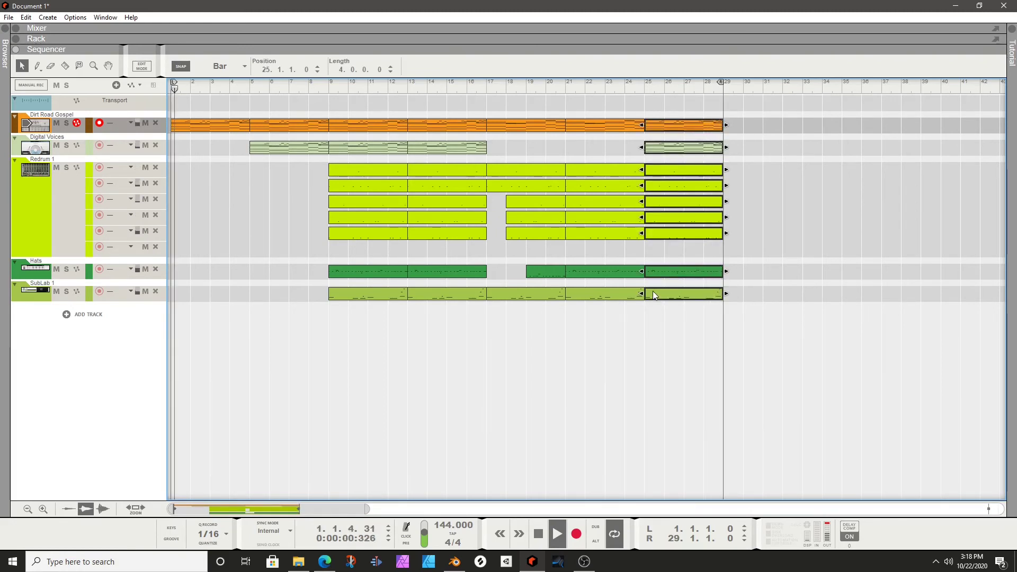
{"action": "left_click_drag", "start_coordinate": [366, 509], "coordinate": [423, 509]}
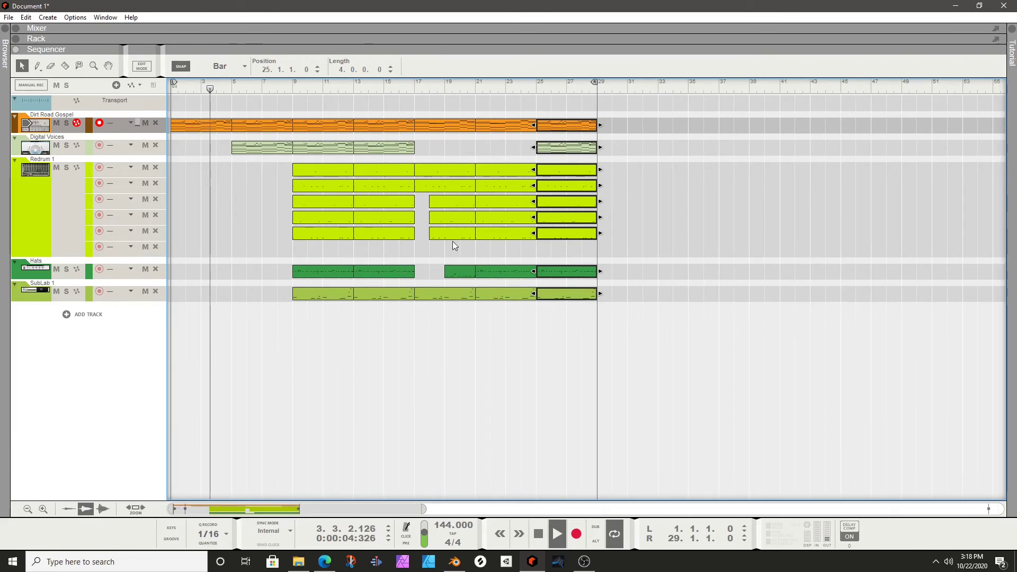
{"action": "left_click", "coordinate": [440, 293]}
{"action": "left_click_drag", "start_coordinate": [412, 294], "coordinate": [429, 294]}
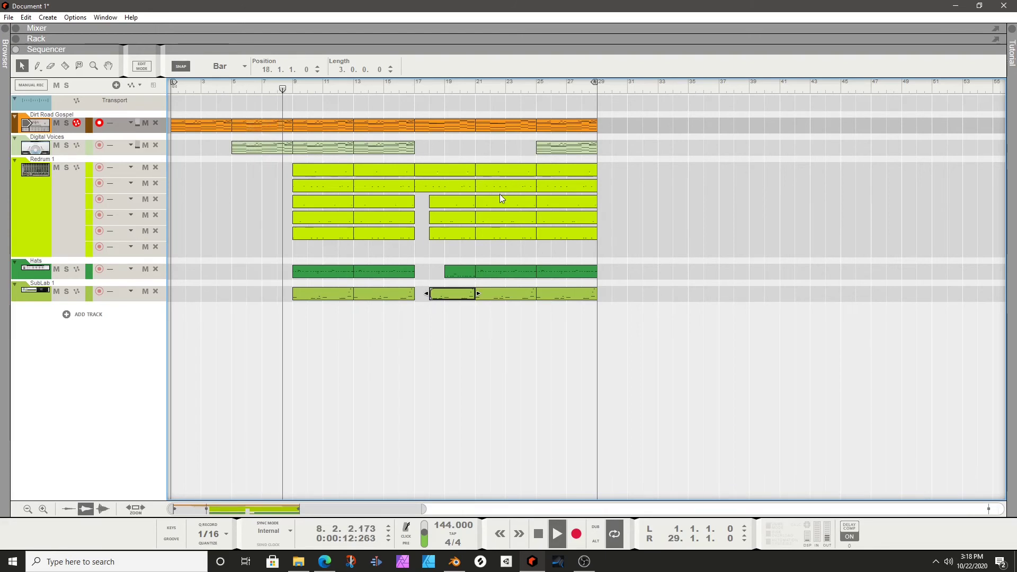
Delete the clip in bars 21 to 24 on the second Redrum lane
{"action": "left_click", "coordinate": [493, 170]}
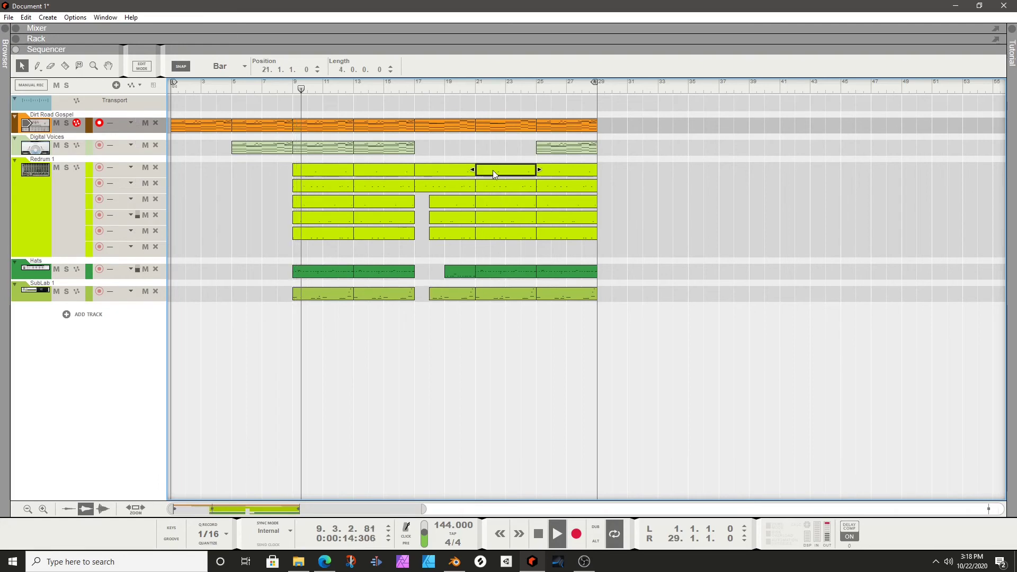
{"action": "left_click", "coordinate": [519, 187]}
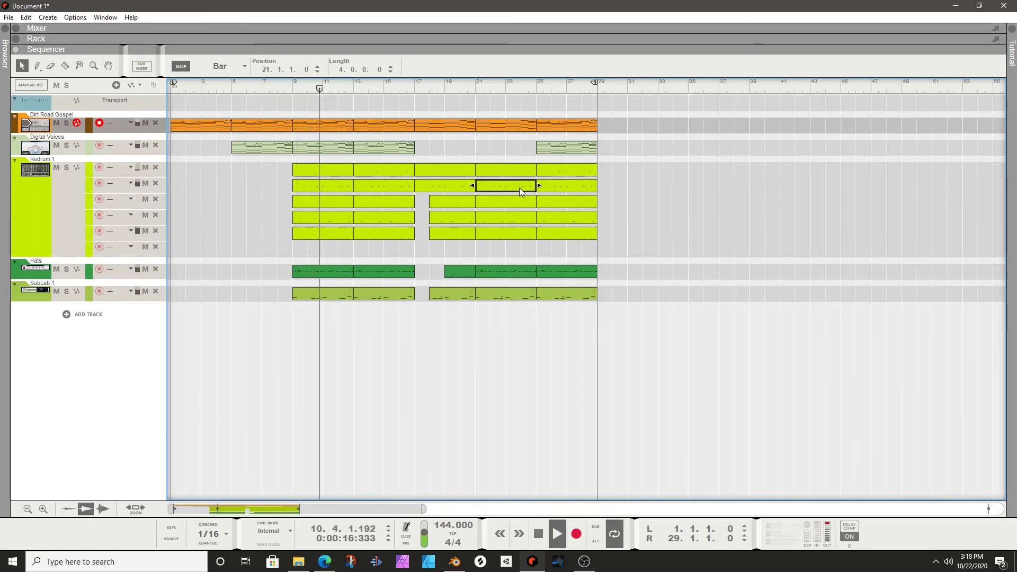
{"action": "key", "text": "Delete"}
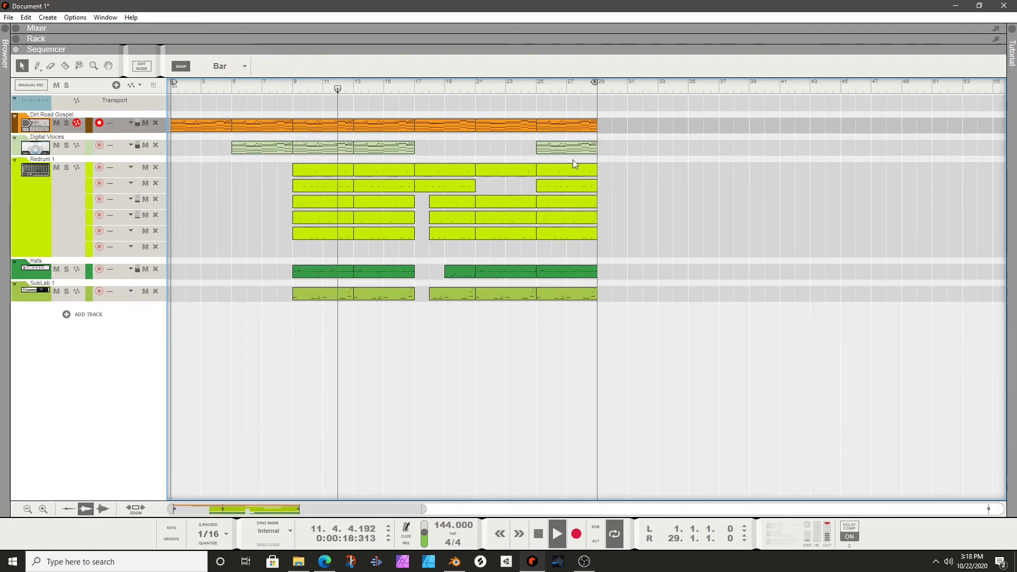
Duplicate the last four-bar section on all tracks to bar 29 and extend the loop end to bar 33
{"action": "left_click_drag", "start_coordinate": [609, 112], "coordinate": [552, 316]}
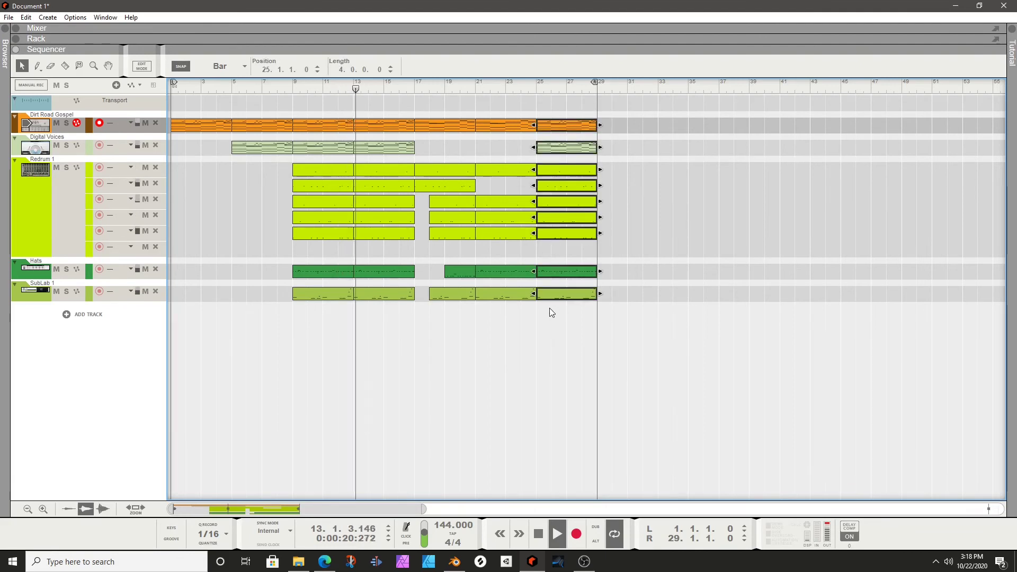
{"action": "key", "text": "ctrl+d"}
{"action": "left_click_drag", "start_coordinate": [591, 81], "coordinate": [656, 82]}
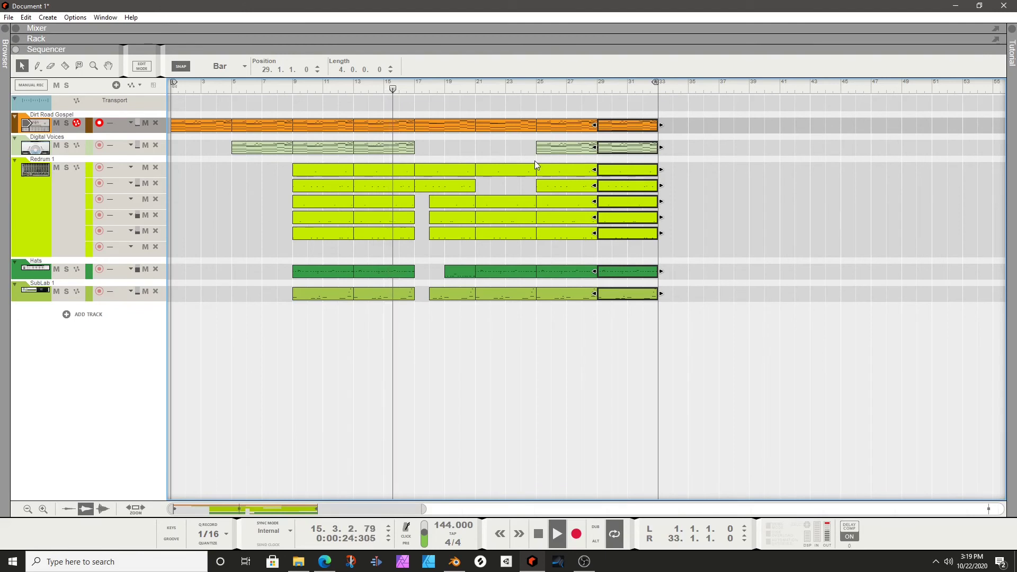
Shorten the final Redrum clips at bar 29 on all five lanes to two bars, ending at bar 31
{"action": "left_click_drag", "start_coordinate": [530, 97], "coordinate": [533, 136]}
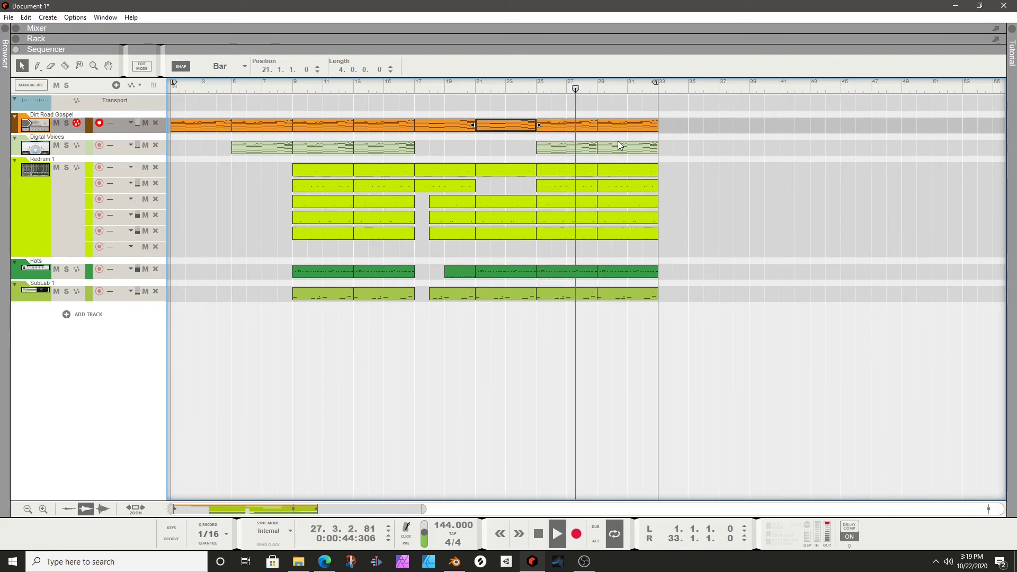
{"action": "left_click_drag", "start_coordinate": [668, 162], "coordinate": [649, 236]}
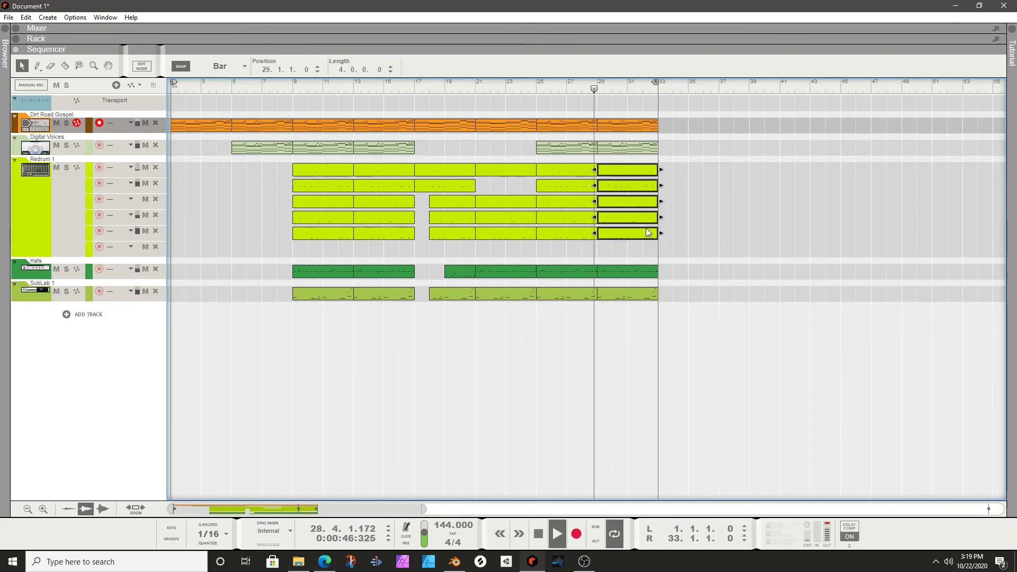
{"action": "left_click_drag", "start_coordinate": [660, 170], "coordinate": [628, 169]}
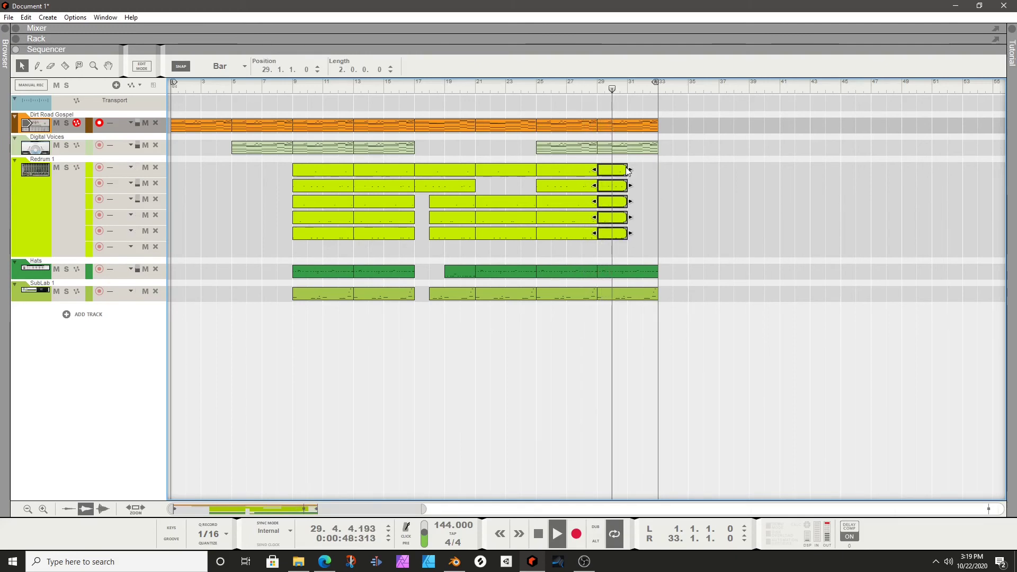
{"action": "left_click", "coordinate": [643, 226]}
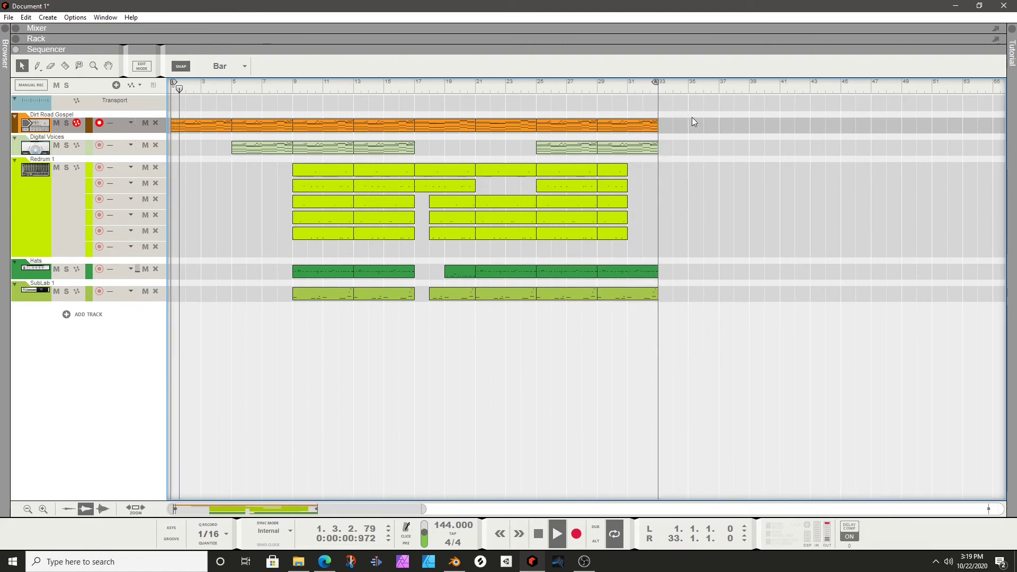
Duplicate the clips from bars 9 to 33 on all tracks to bar 33 and extend the loop end to bar 57
{"action": "left_click_drag", "start_coordinate": [692, 118], "coordinate": [306, 312]}
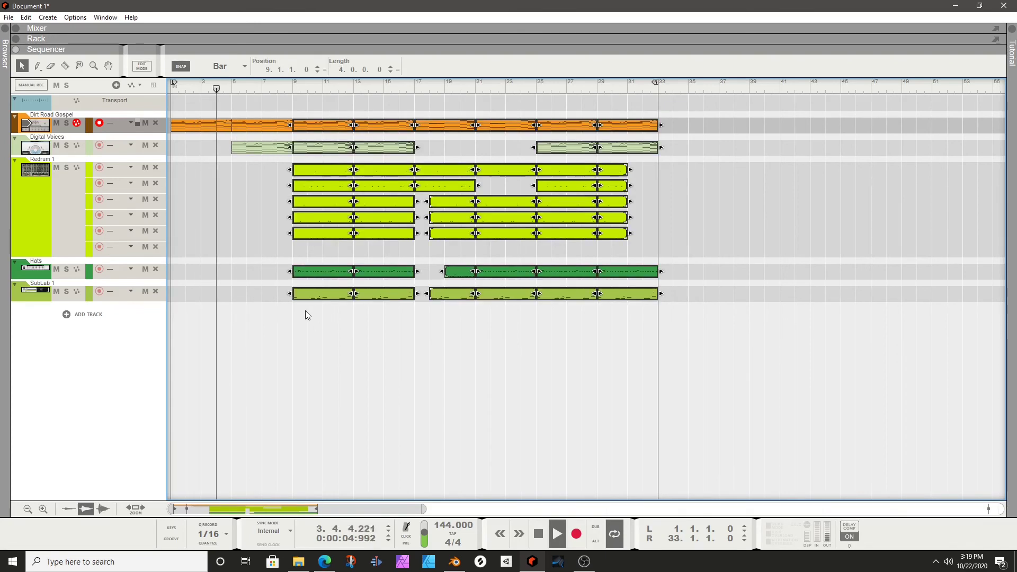
{"action": "key", "text": "ctrl+d"}
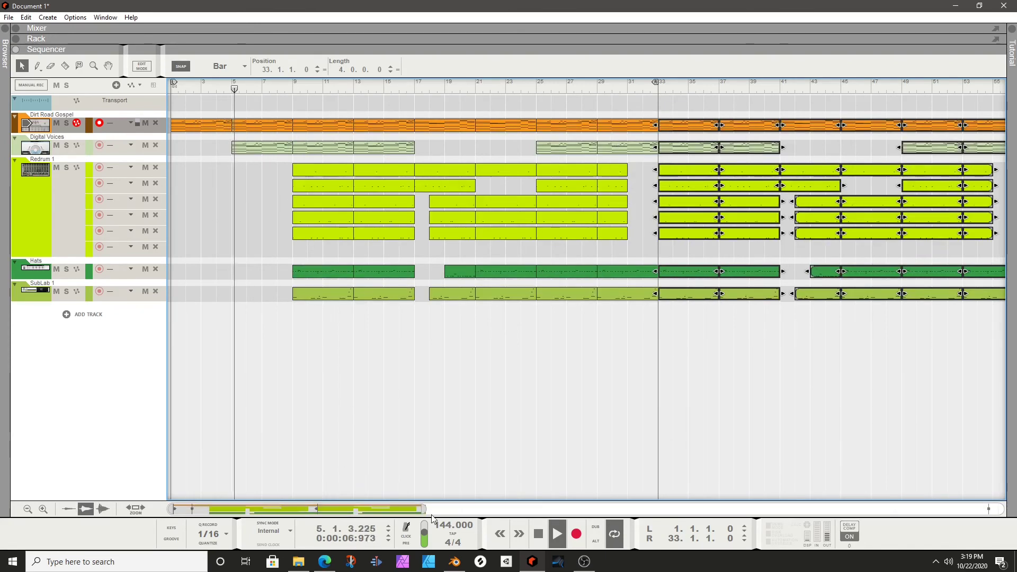
{"action": "left_click_drag", "start_coordinate": [422, 510], "coordinate": [560, 510]}
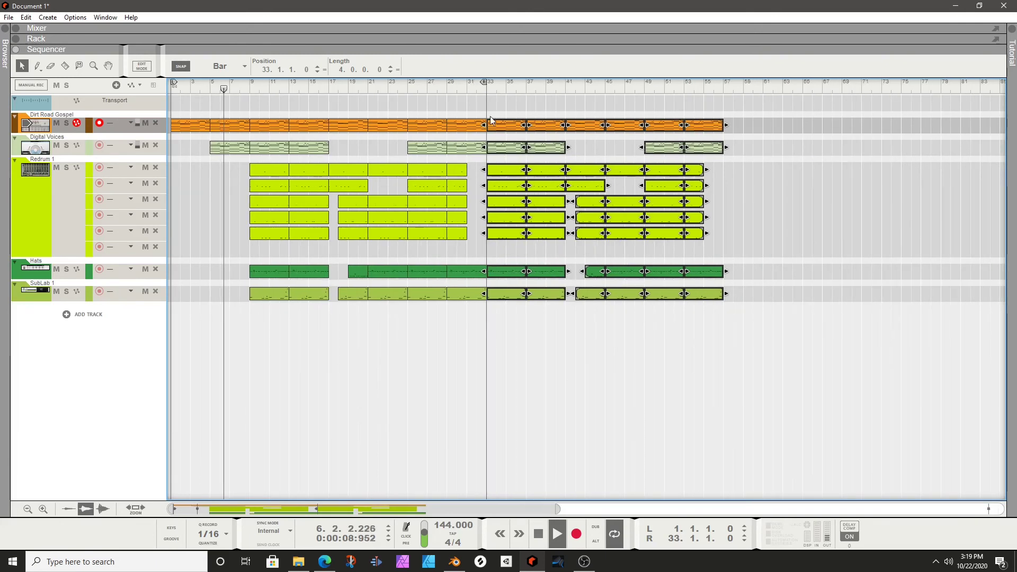
{"action": "left_click_drag", "start_coordinate": [485, 81], "coordinate": [723, 81]}
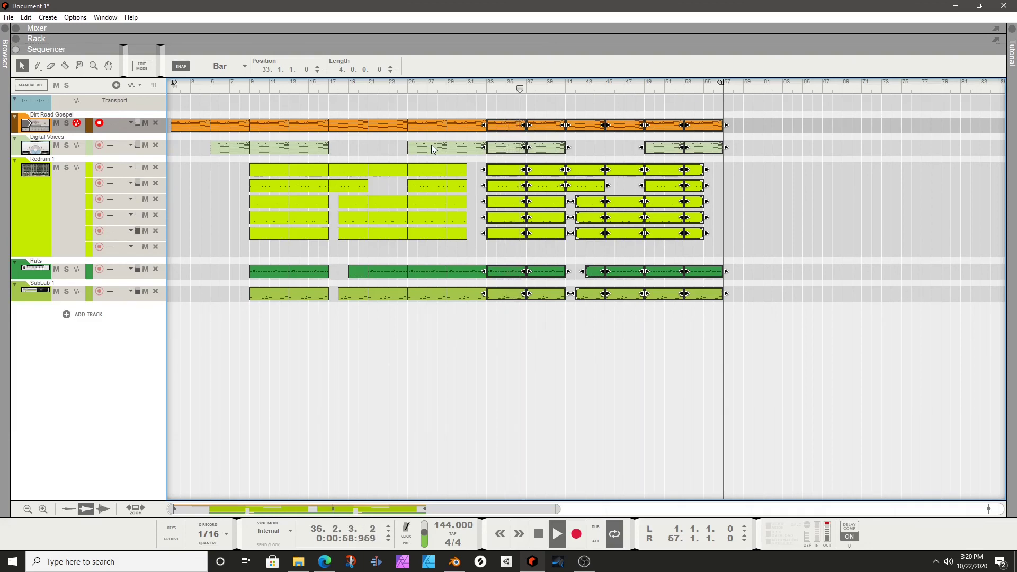
Set the snap value to 1/8 and shorten the Dirt Road Gospel and Digital Voices clips at bar 29 to a length of 3.2.2.0
{"action": "left_click", "coordinate": [564, 103]}
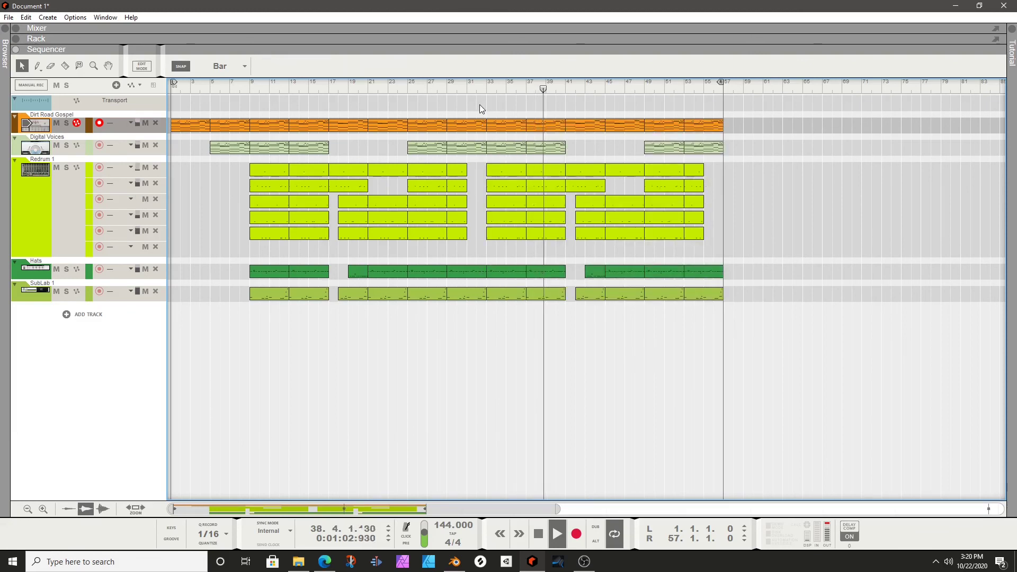
{"action": "left_click_drag", "start_coordinate": [481, 109], "coordinate": [484, 147]}
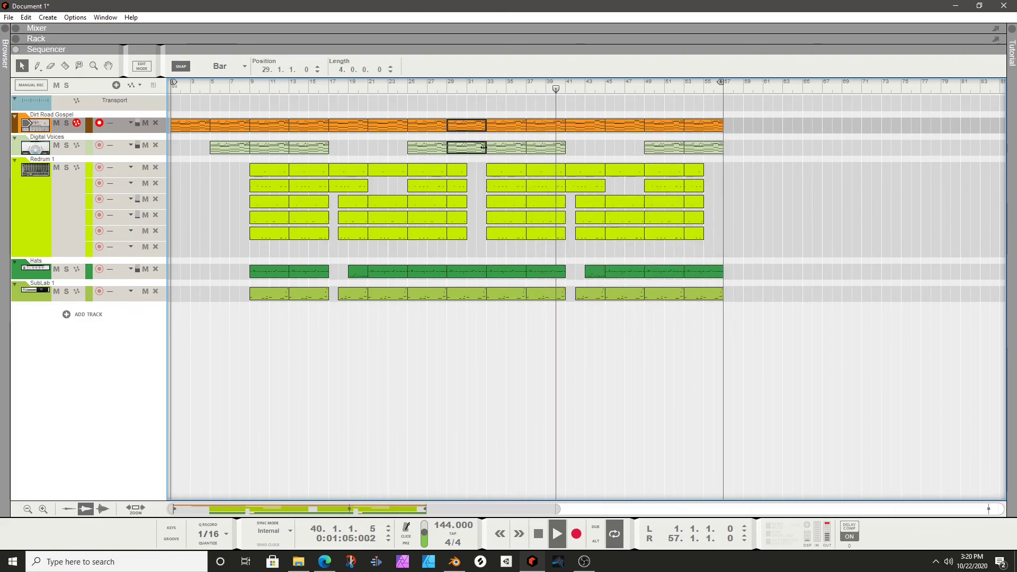
{"action": "left_click", "coordinate": [222, 66]}
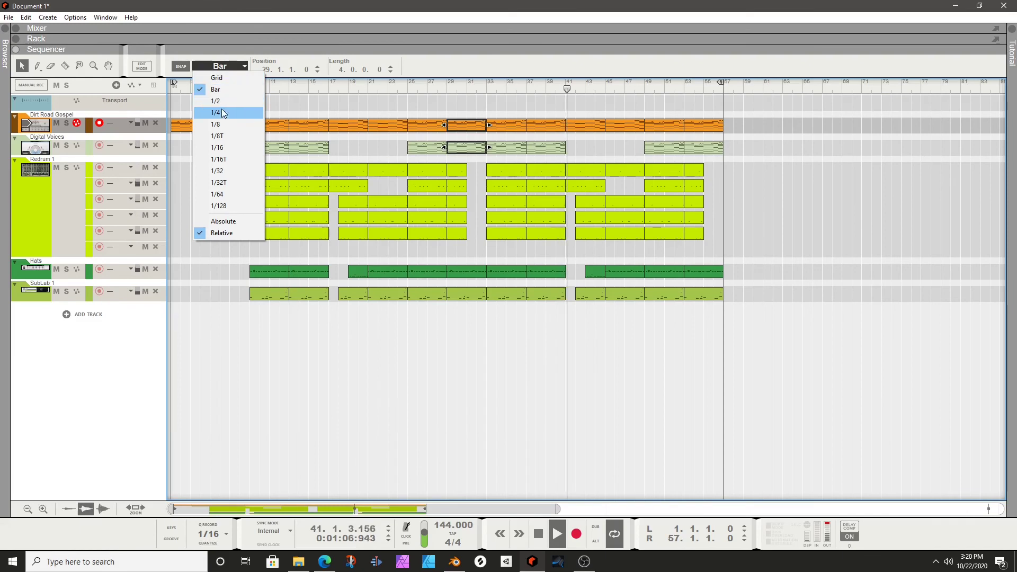
{"action": "left_click", "coordinate": [215, 124]}
{"action": "left_click_drag", "start_coordinate": [487, 125], "coordinate": [482, 124]}
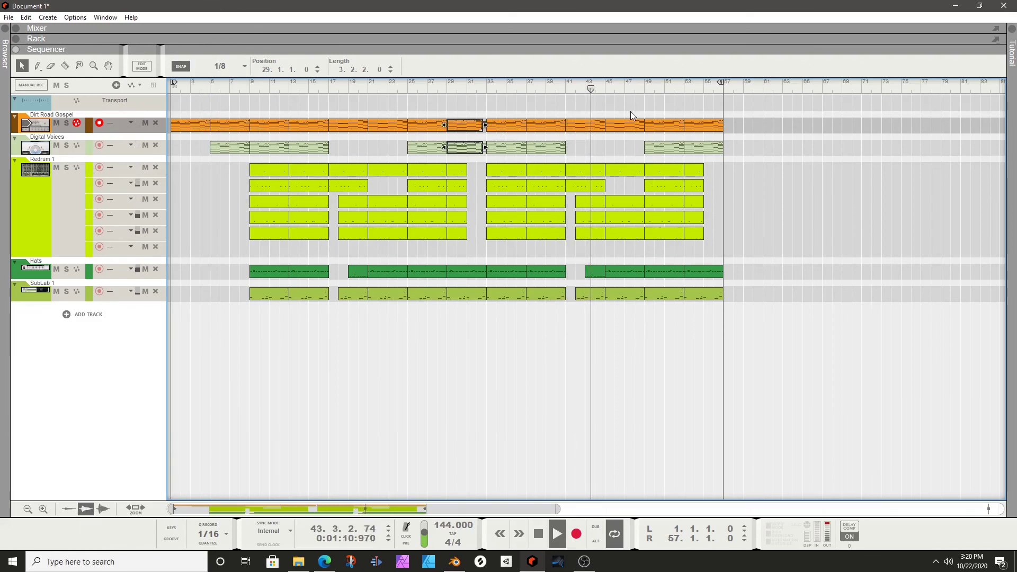
Shorten the Dirt Road Gospel clip at bar 45 to a length of 3.2.2.0
{"action": "left_click", "coordinate": [642, 128]}
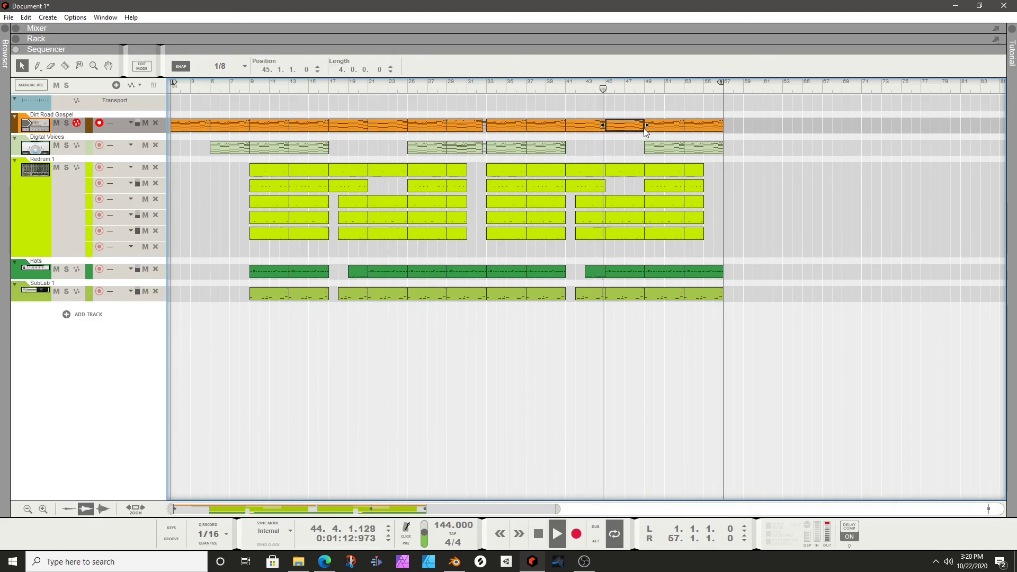
{"action": "left_click_drag", "start_coordinate": [646, 126], "coordinate": [642, 126]}
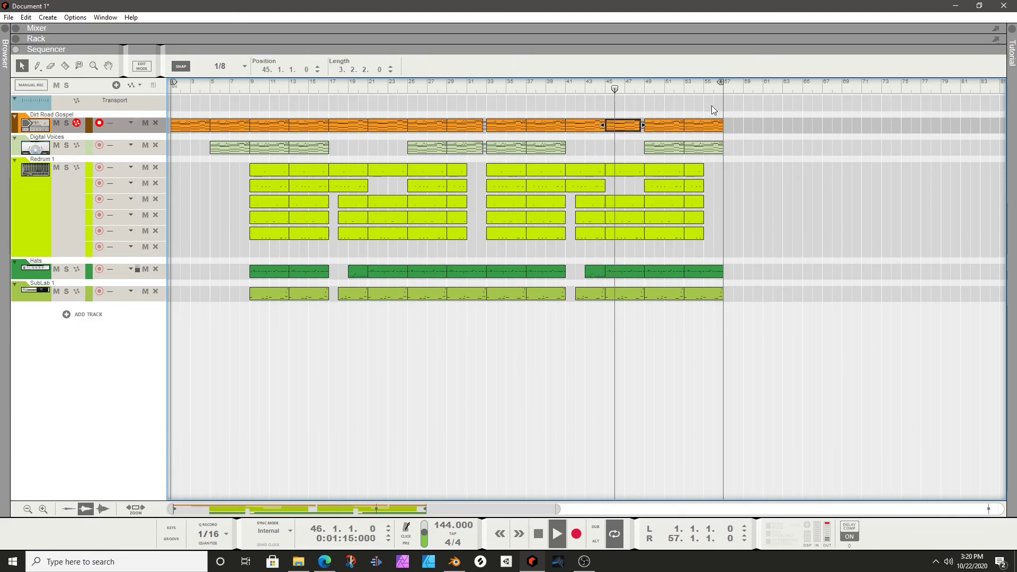
{"action": "left_click", "coordinate": [729, 287]}
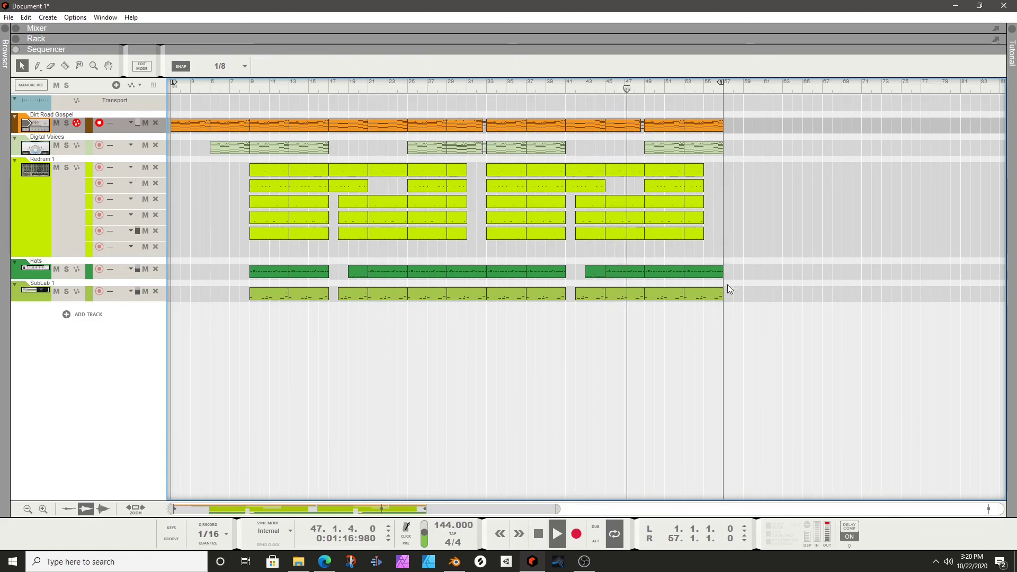
Shorten the SubLab clip at bar 53 to a length of 3.1.0.0
{"action": "left_click", "coordinate": [721, 294]}
{"action": "left_click_drag", "start_coordinate": [722, 294], "coordinate": [719, 294]}
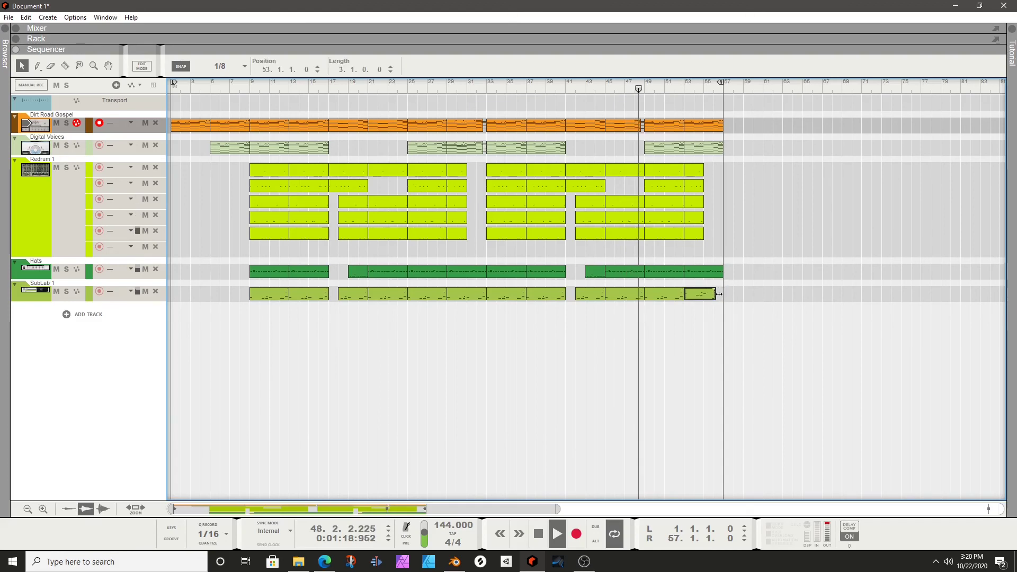
{"action": "left_click", "coordinate": [768, 225]}
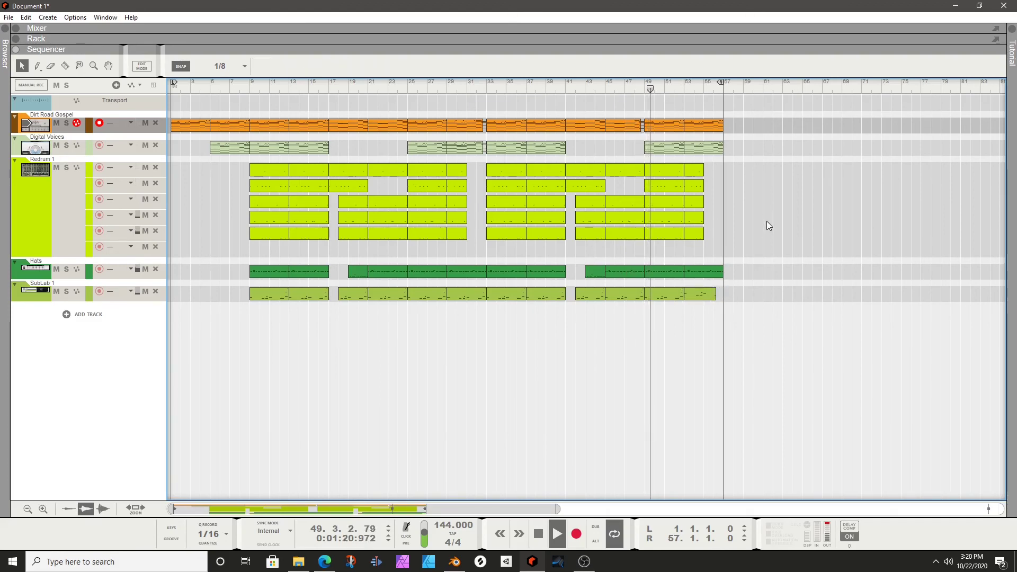
Set the snap value back to Bar and copy the clips from bars 33 to 41 on all tracks to bar 57
{"action": "left_click_drag", "start_coordinate": [562, 335], "coordinate": [497, 90]}
{"action": "left_click", "coordinate": [228, 66]}
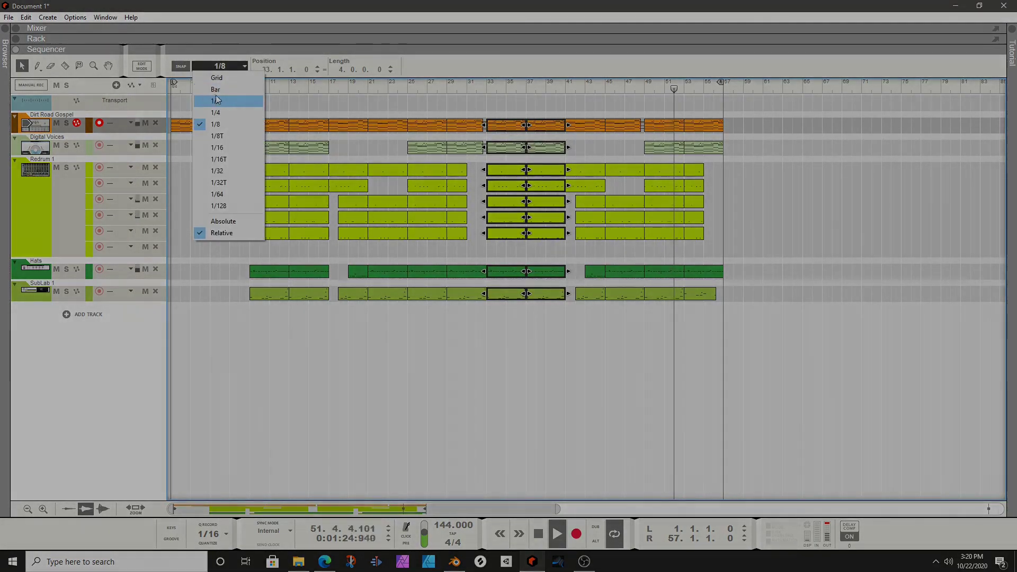
{"action": "left_click", "coordinate": [217, 74]}
{"action": "left_click_drag", "start_coordinate": [536, 163], "coordinate": [736, 119]}
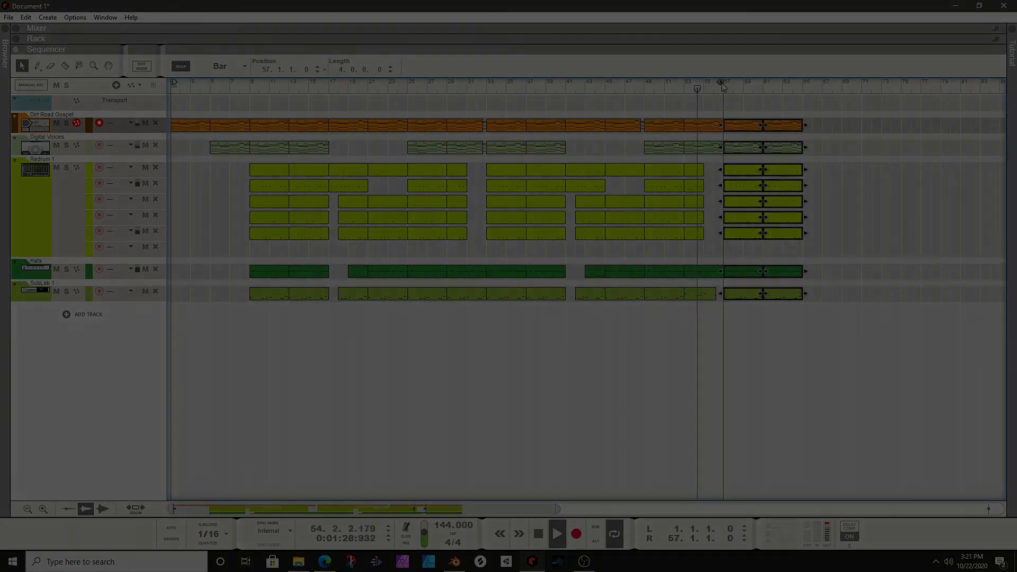
Extend the loop end to bar 65 and duplicate the last four-bar section on all tracks to bar 65
{"action": "left_click_drag", "start_coordinate": [722, 83], "coordinate": [802, 85]}
{"action": "left_click_drag", "start_coordinate": [826, 118], "coordinate": [778, 297]}
{"action": "key", "text": "ctrl+d"}
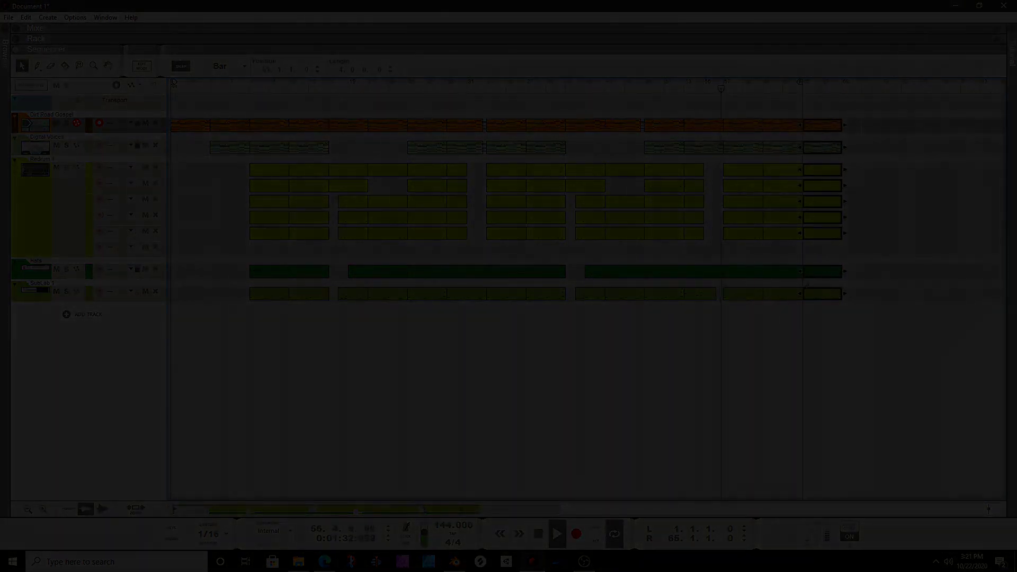